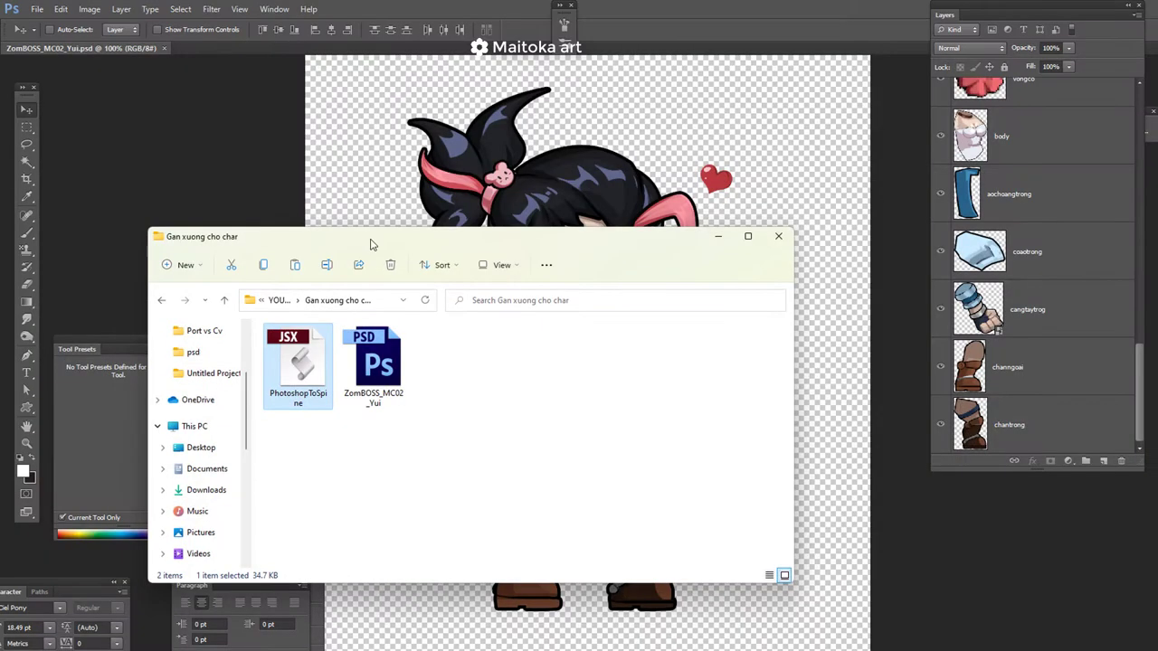
Float the ZomBOSS_MC02_Yui.psd window and run PhotoshopToSpine on it, exporting with Trim whitespace, Write Spine JSON, 100% scale and 1 px padding
click(196, 76)
drag(147, 51, 188, 146)
key(alt+Tab)
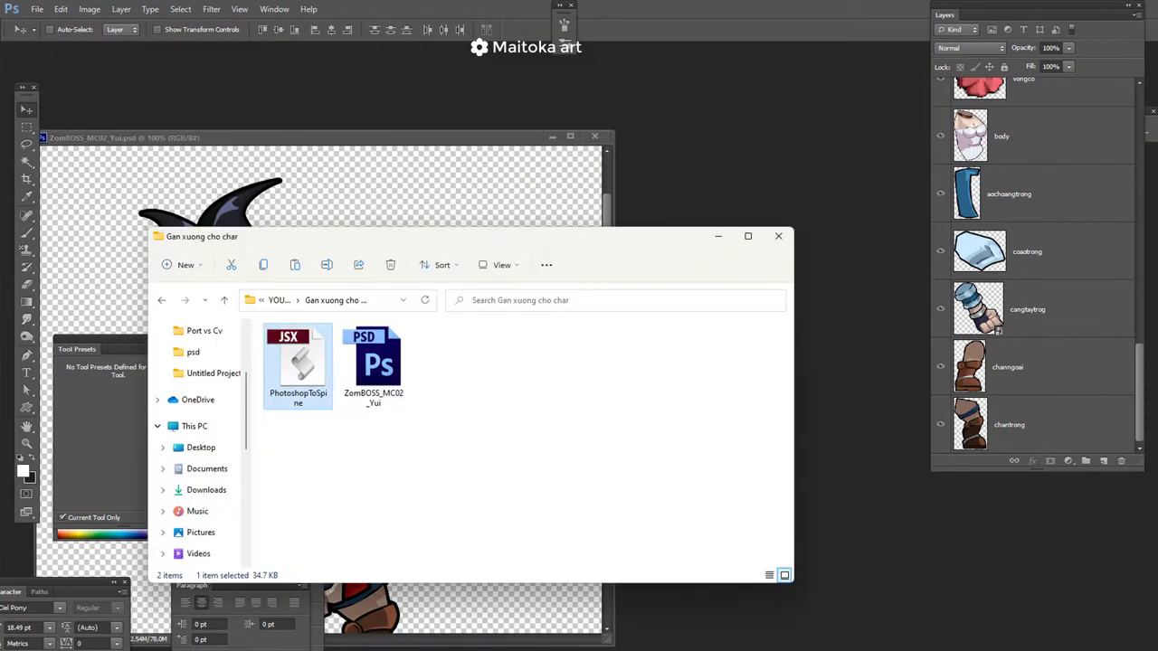
drag(509, 249, 956, 248)
drag(747, 365, 501, 142)
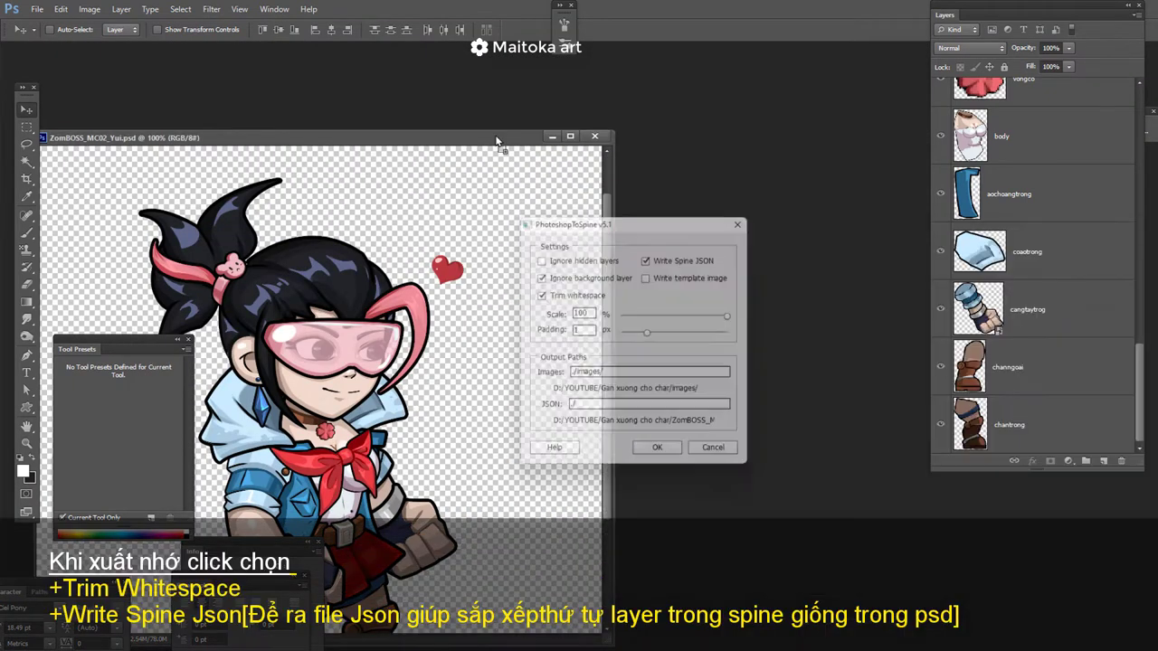
click(661, 457)
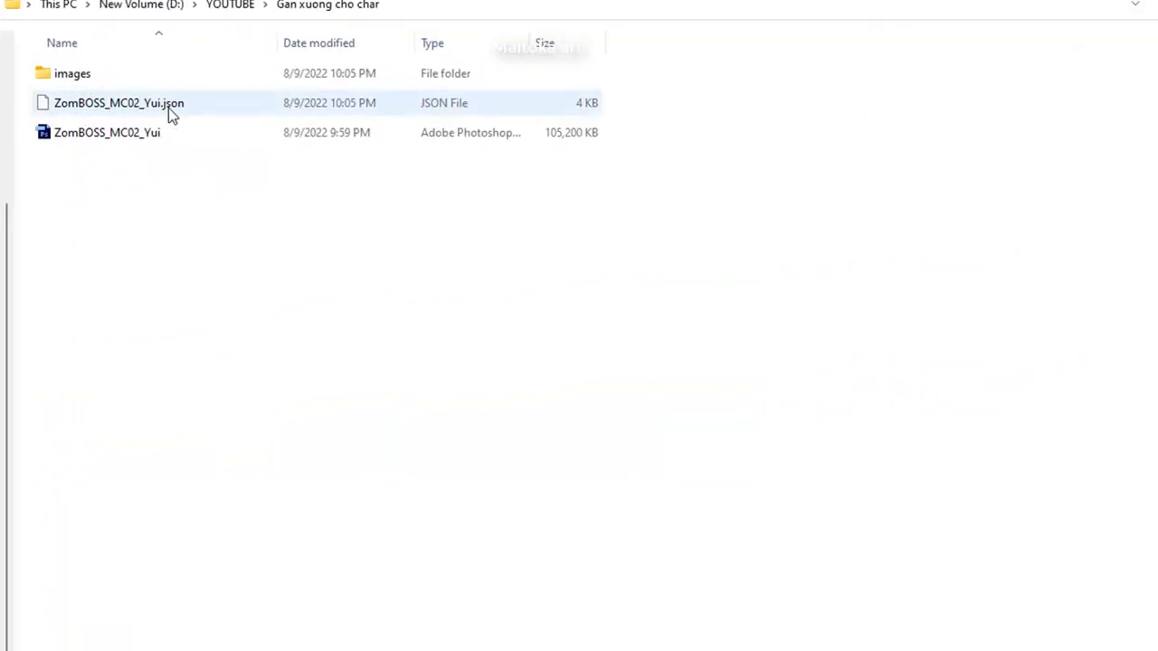
Examine the exported character part images in the images folder and return to the Gan xuong cho char folder
double_click(164, 72)
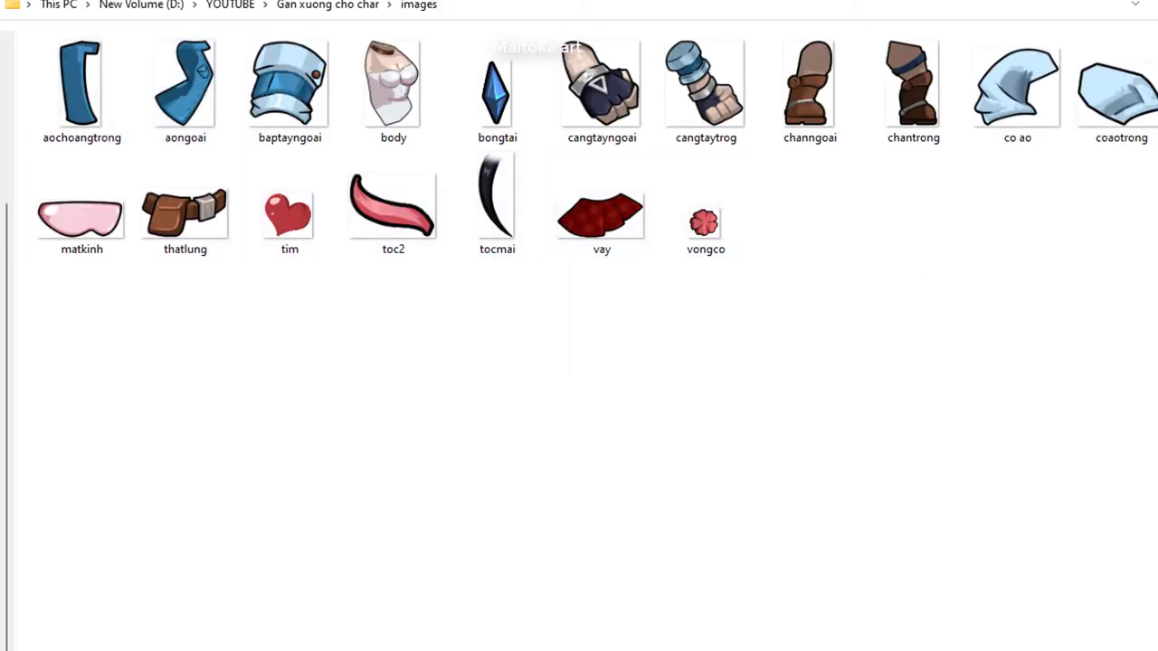
click(325, 5)
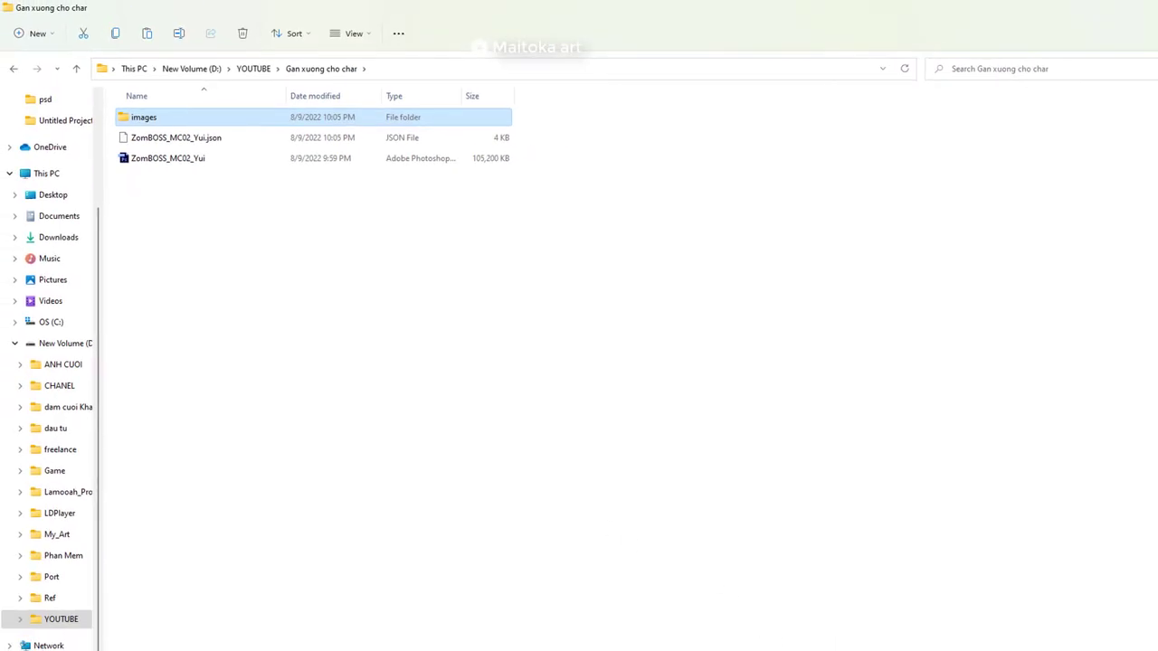
Switch to Spine and create a new project
mouse_move(870, 649)
click(807, 647)
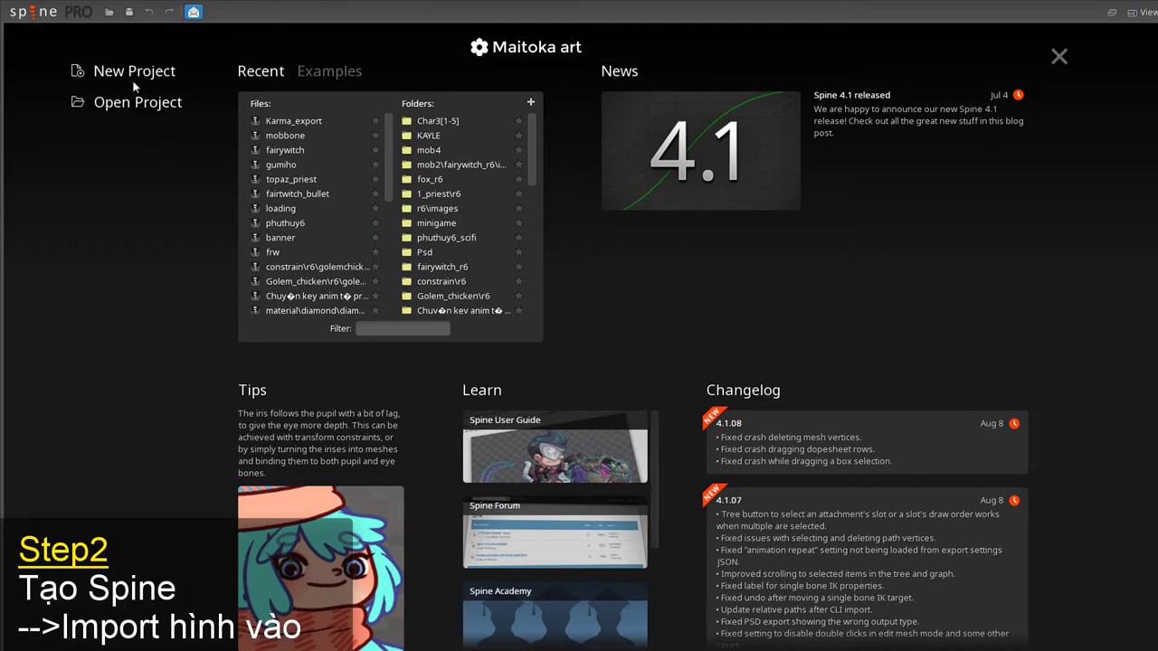
click(133, 71)
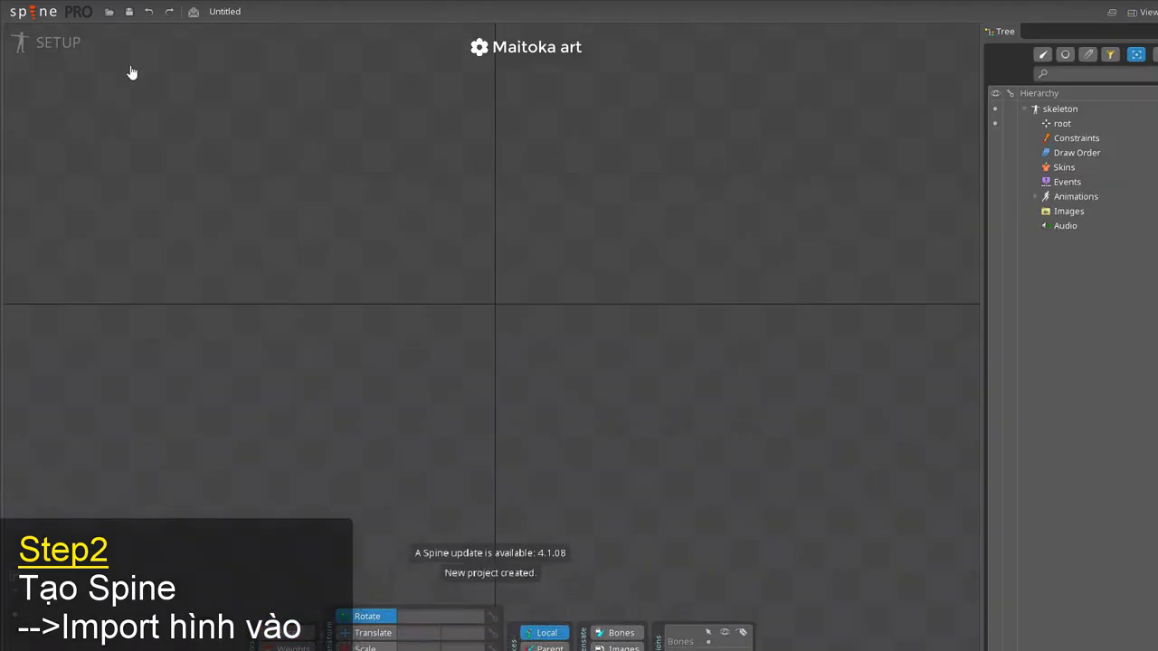
Import ZomBOSS_MC02_Yui.json from D:/YOUTUBE/Gan xuong cho char as a new project at scale 1, discarding the untitled project's changes
click(32, 12)
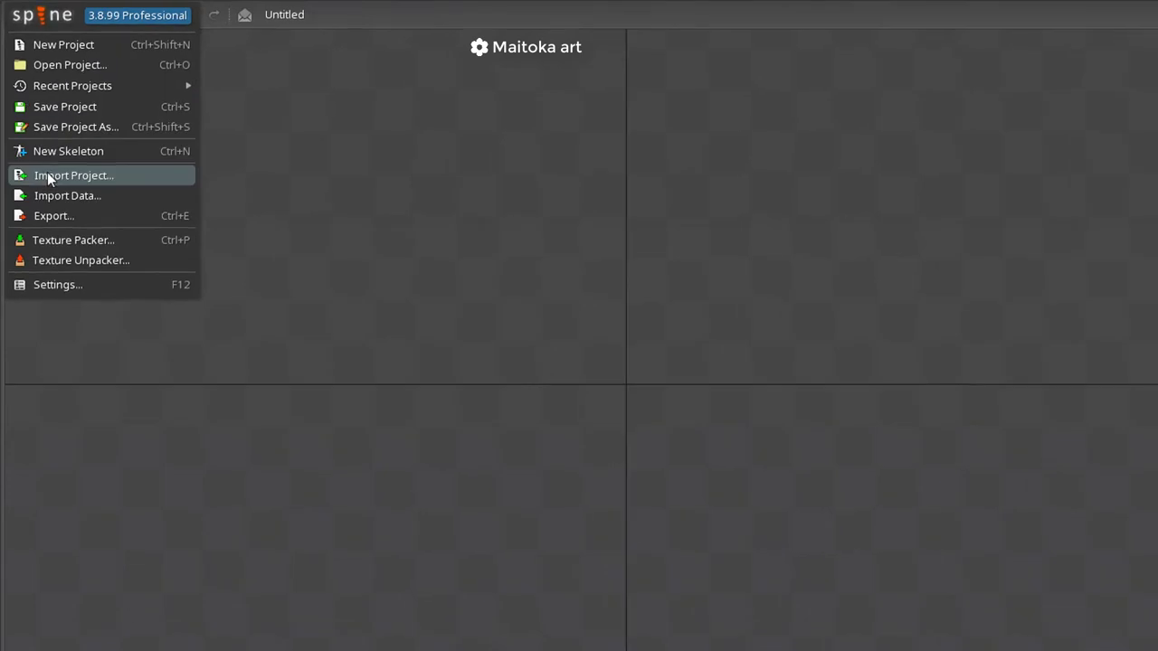
click(121, 201)
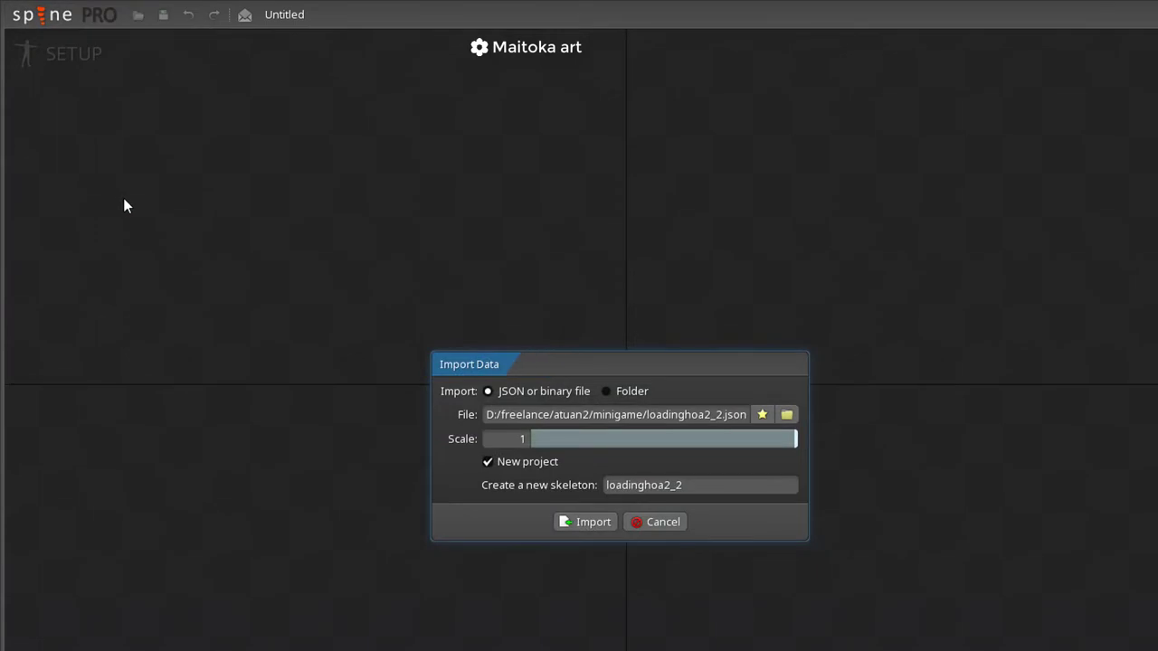
click(786, 415)
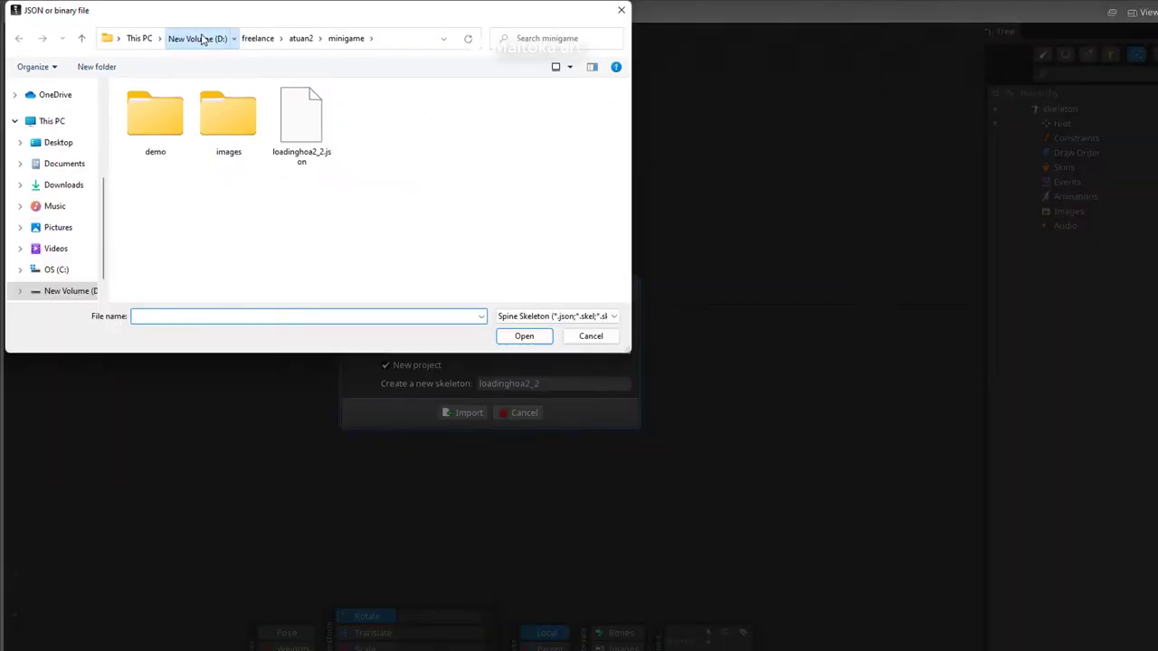
click(202, 40)
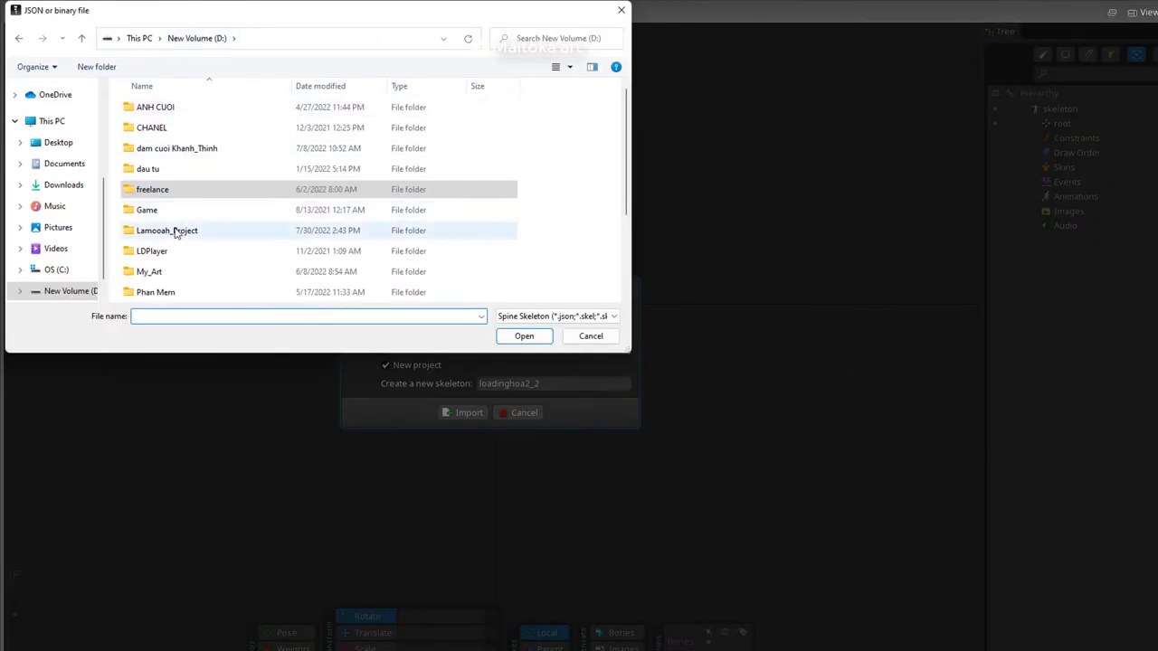
scroll(173, 230, down, 2)
double_click(173, 230)
double_click(197, 210)
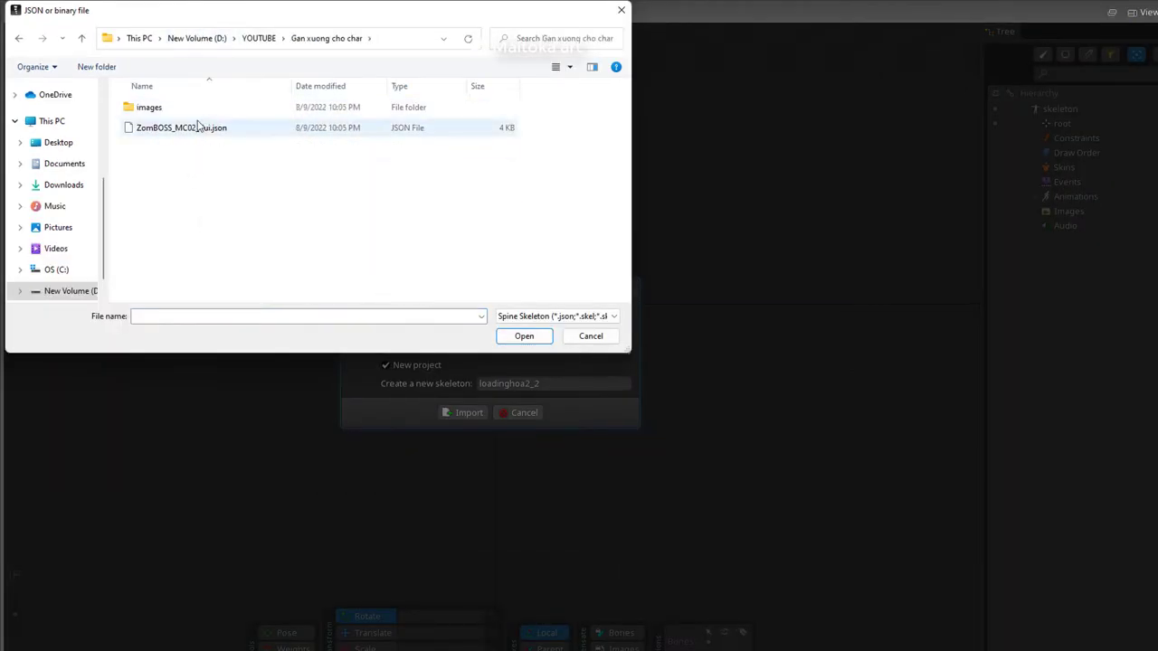
click(165, 136)
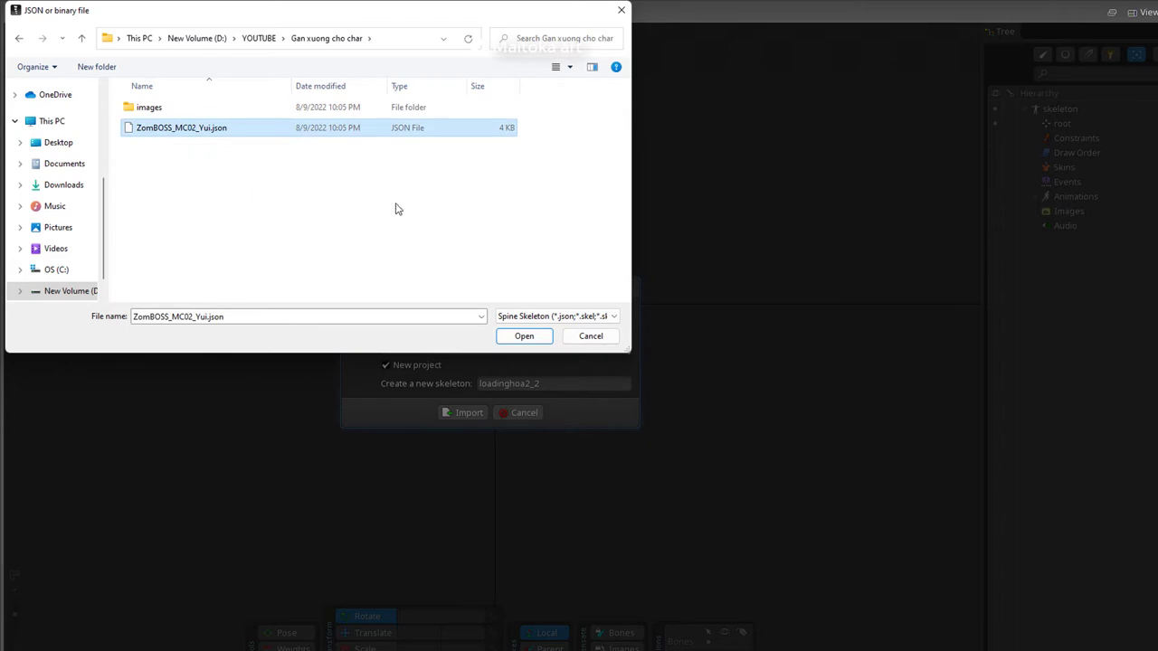
click(524, 335)
click(452, 416)
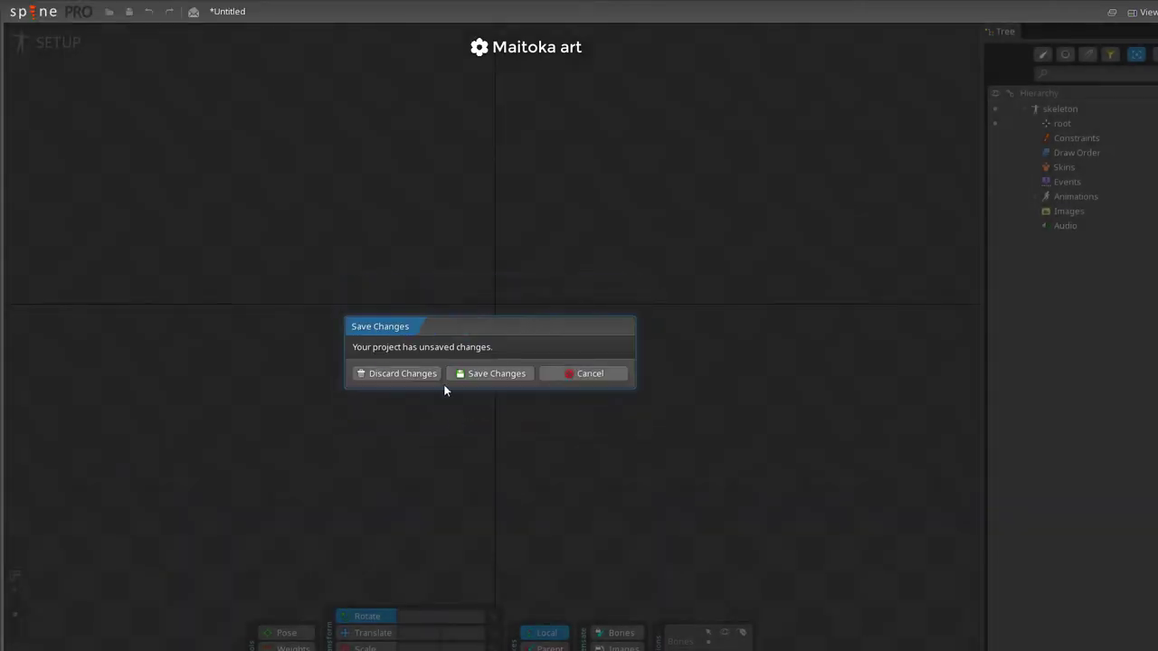
click(435, 376)
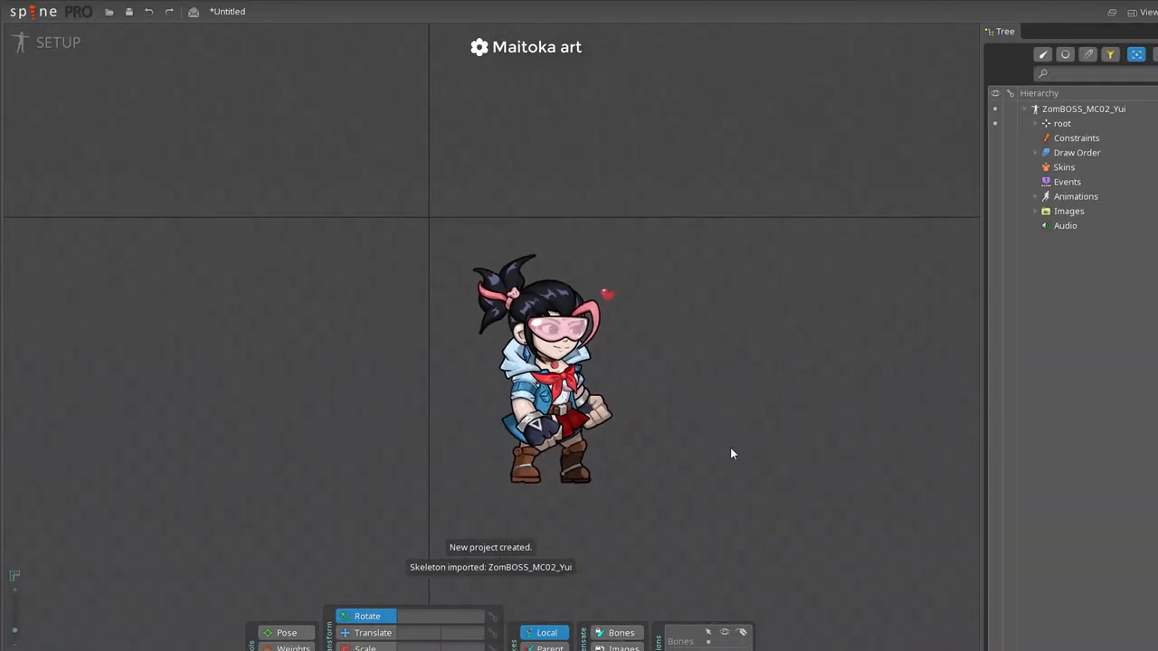
Select all of the character's images and move them together so the feet stand centred on the origin
drag(697, 530, 425, 230)
key(v)
drag(595, 362, 484, 117)
scroll(567, 251, down, 2)
scroll(567, 252, up, 1)
drag(567, 251, 708, 400)
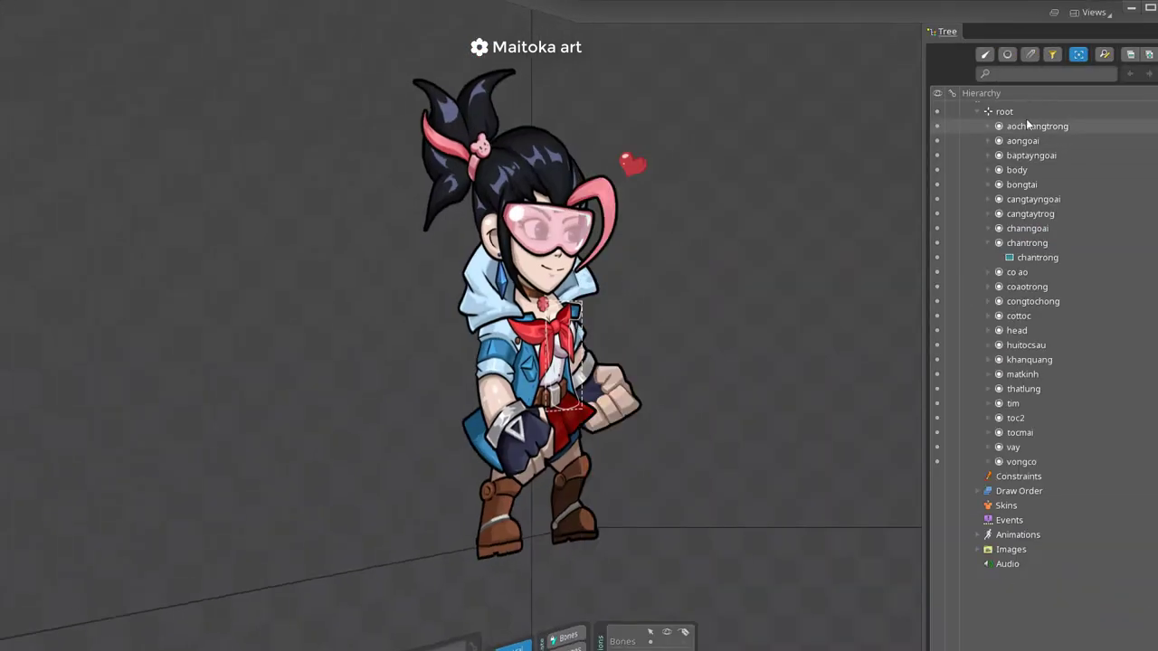
Create a bone under root at the character's waist and rename it Character
click(1020, 109)
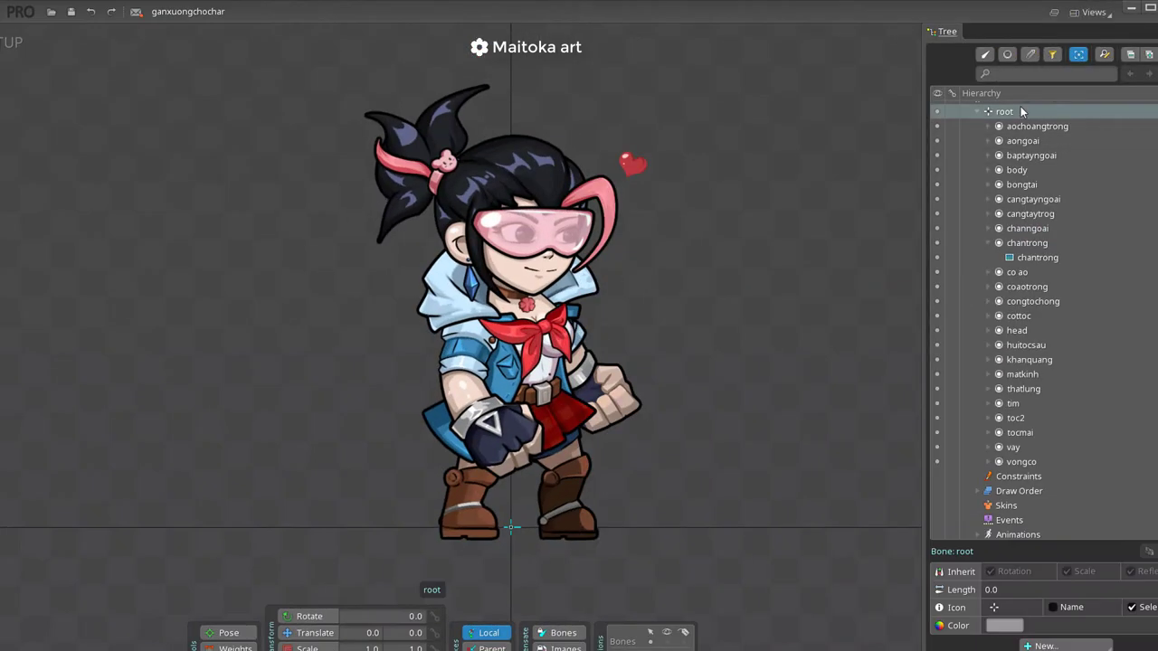
click(515, 404)
double_click(1017, 477)
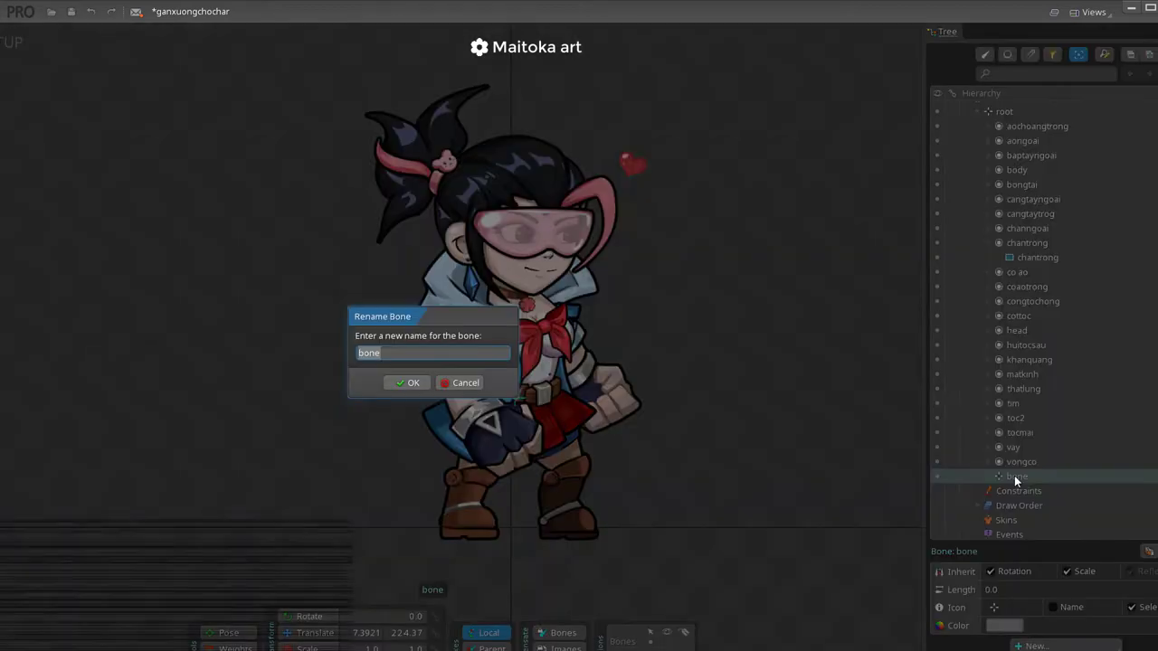
text(Charact)
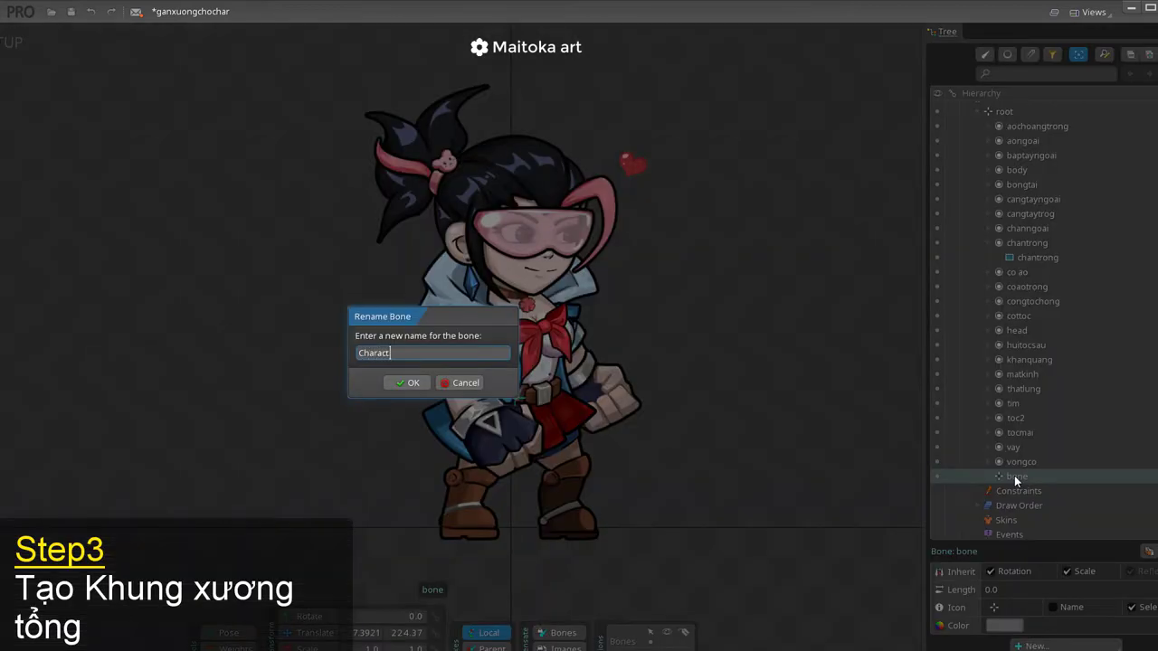
text(er)
key(Return)
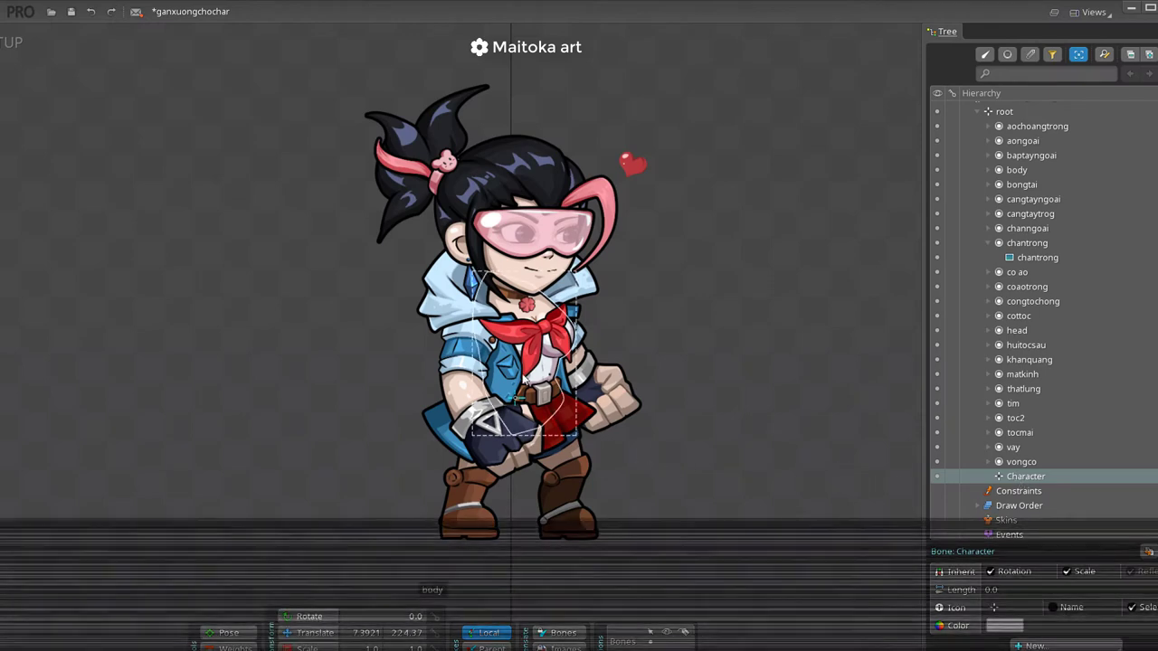
Create a child bone of Character at the waist holding the body image, and name it Hip
click(514, 396)
double_click(1010, 464)
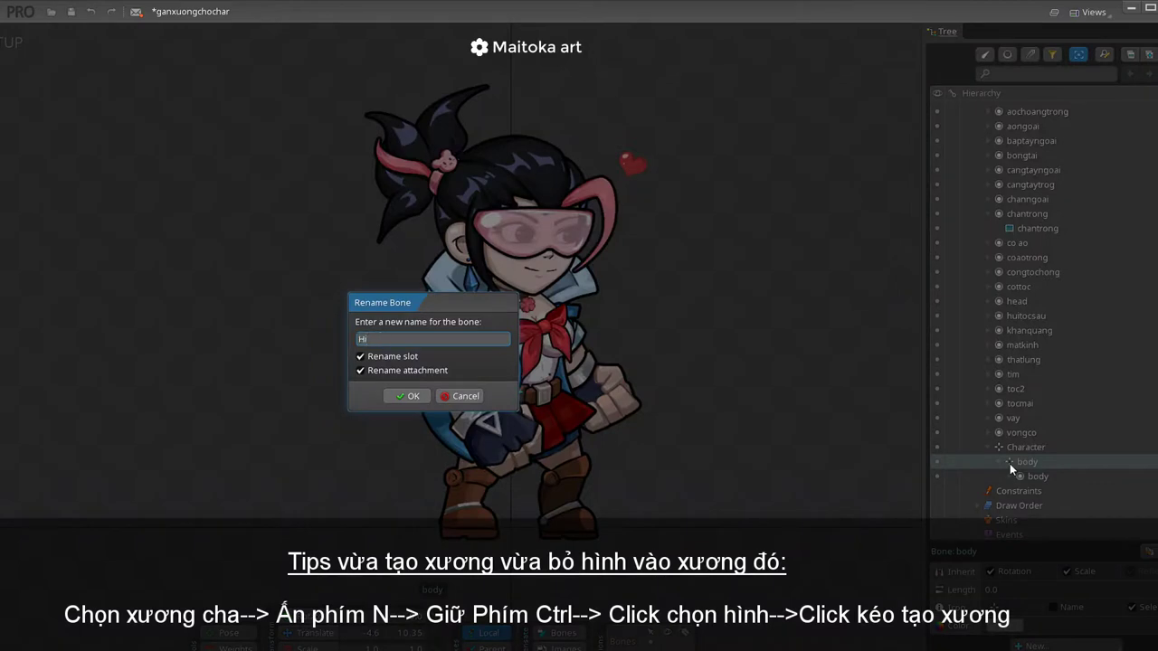
click(412, 398)
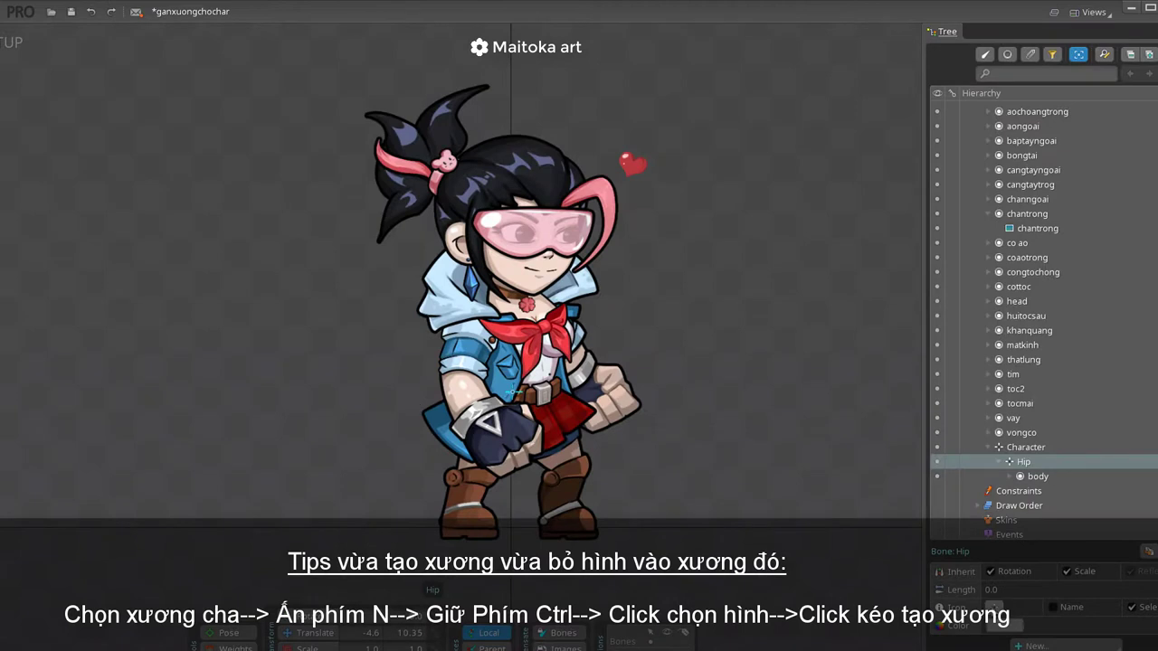
Give the Hip bone a hollow circle icon and the green colour 00FF2F
click(993, 606)
click(1035, 478)
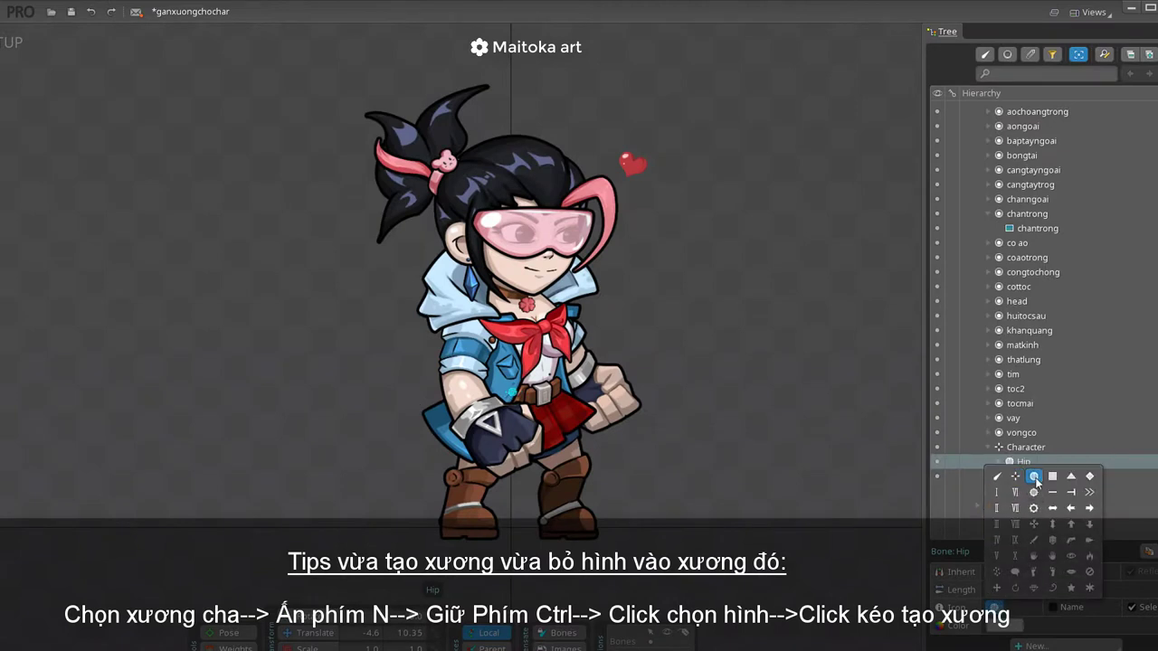
click(1004, 633)
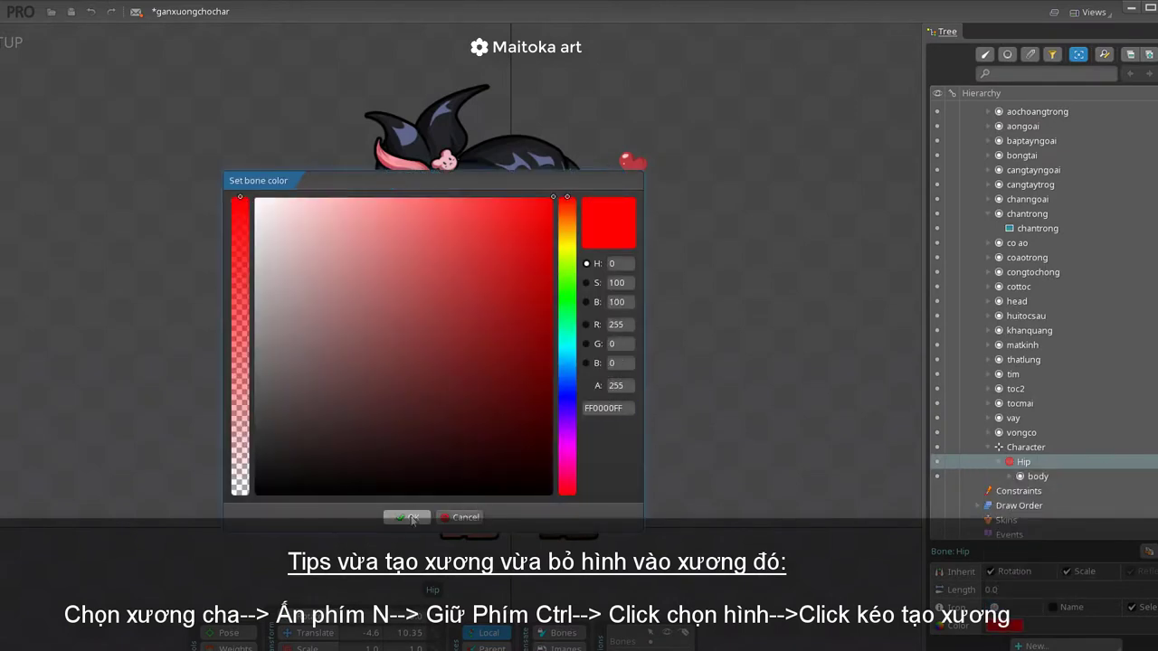
click(568, 302)
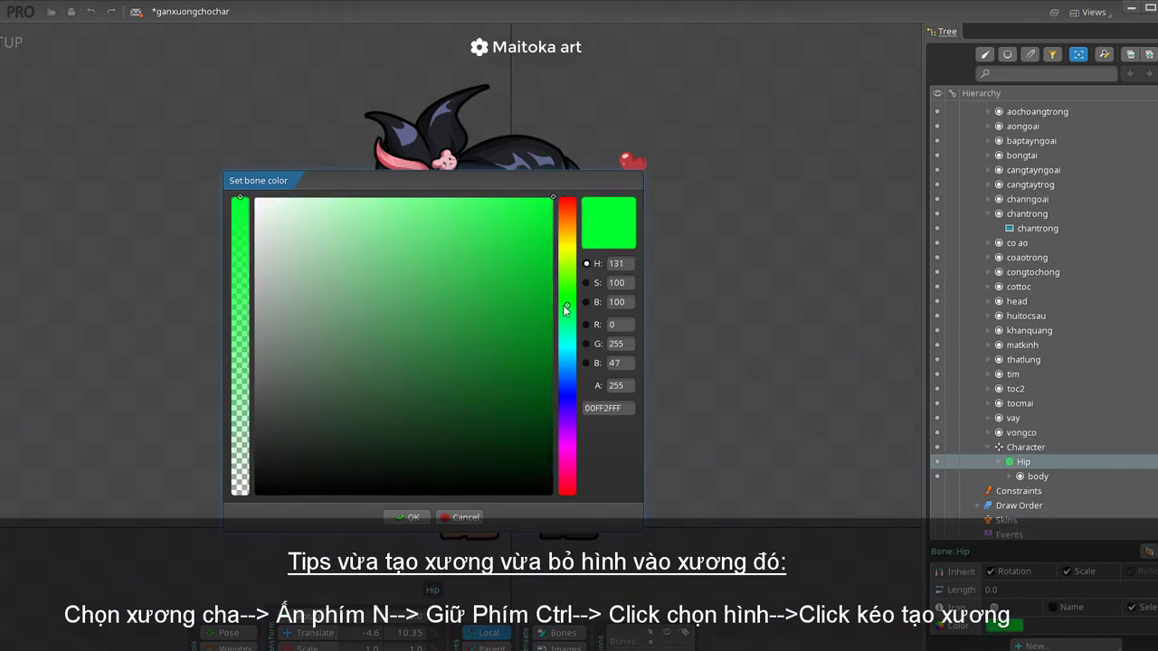
click(407, 517)
click(995, 607)
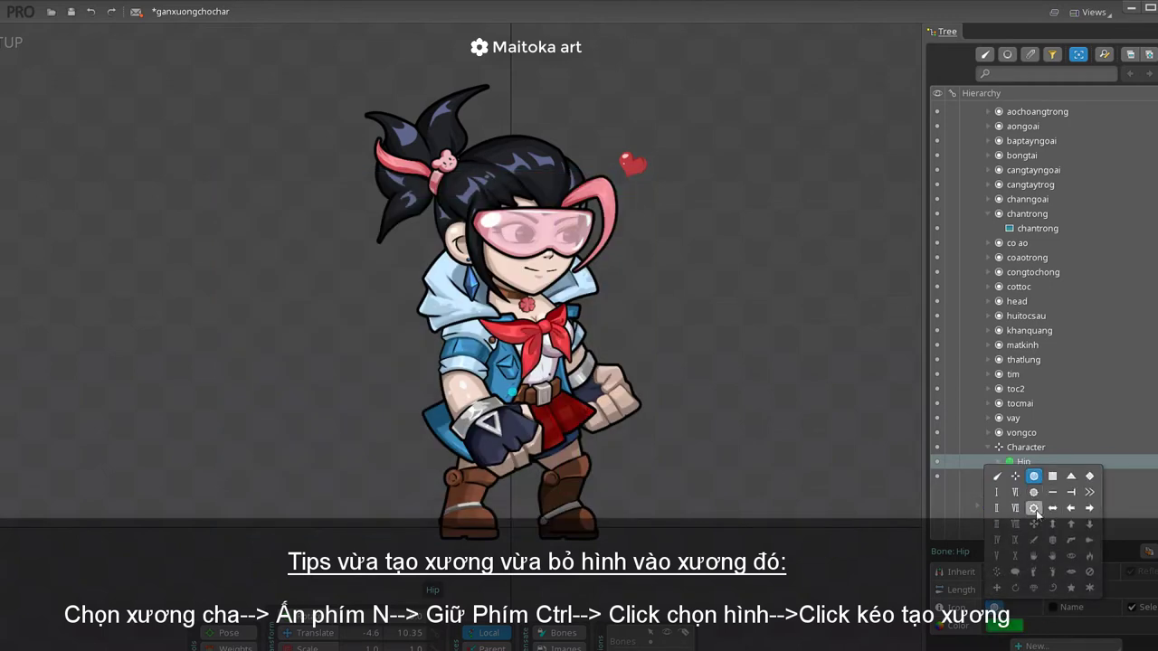
click(1034, 508)
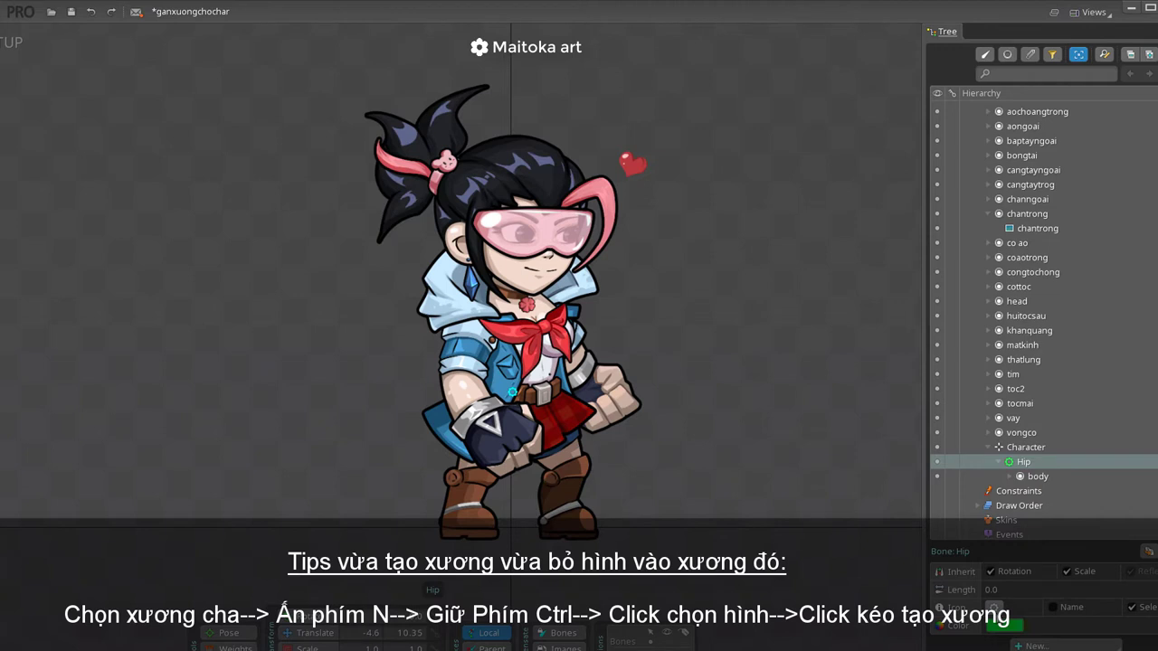
Draw a chain of three bones, about 48, 87 and 64 long, from Hip up to the chin, attaching the body image to the first
ctrl+click(530, 377)
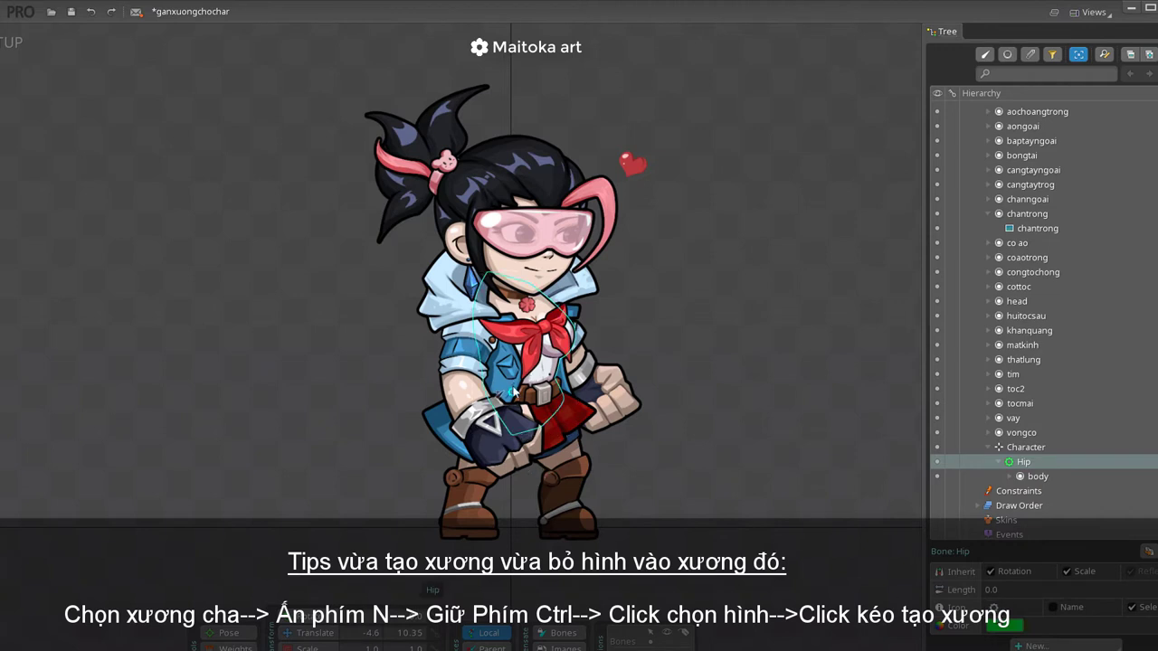
drag(512, 388, 512, 276)
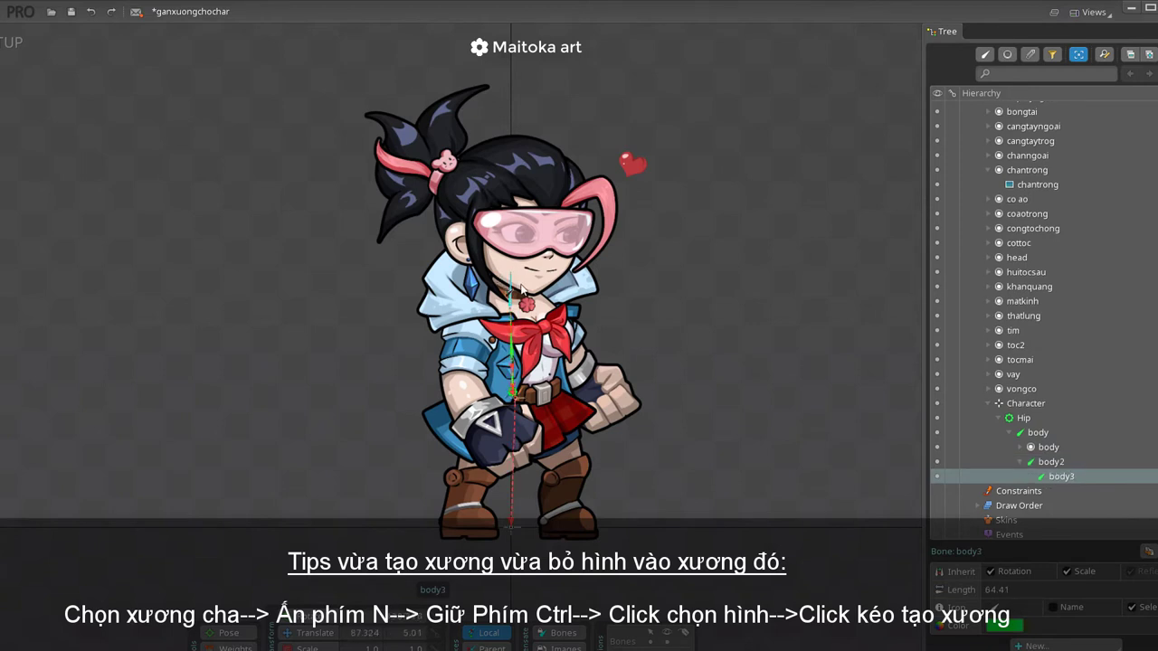
Set the colour of the three bones body, body2 and body3 to grey 888888
ctrl+click(1053, 462)
ctrl+click(1038, 432)
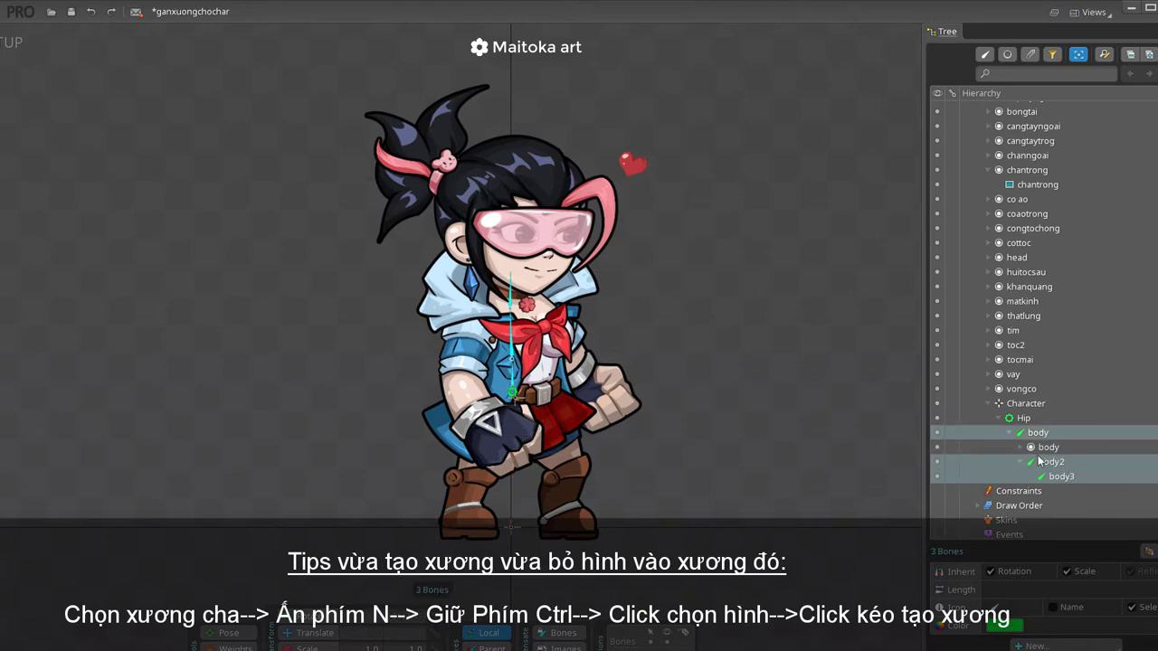
click(1008, 626)
drag(298, 345, 206, 335)
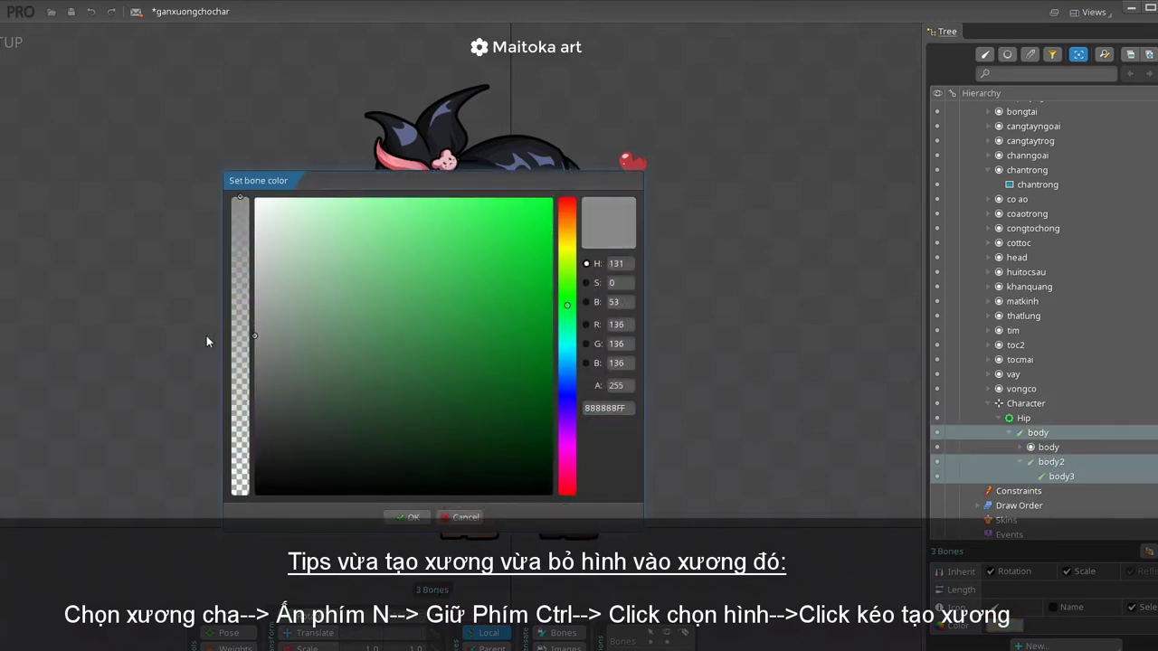
click(418, 518)
Rename the bones body, body2 and body3 as xuongsong, xuongsong2 and xuongco, leaving the body slot and attachment names alone
double_click(1040, 431)
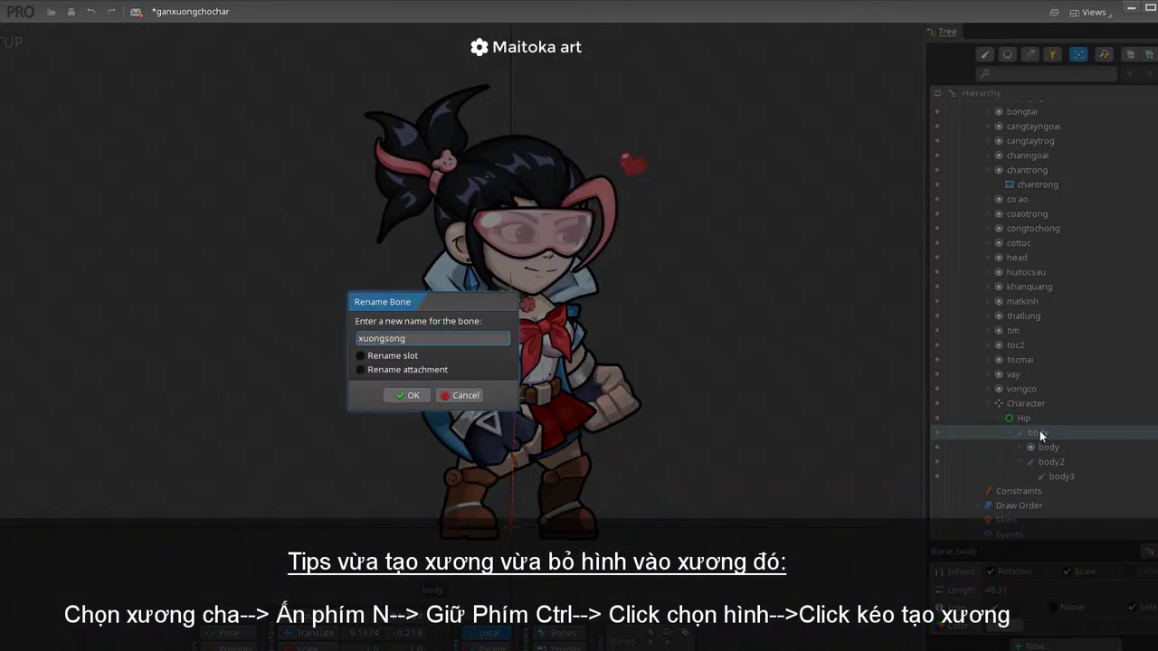
key(Return)
double_click(1051, 463)
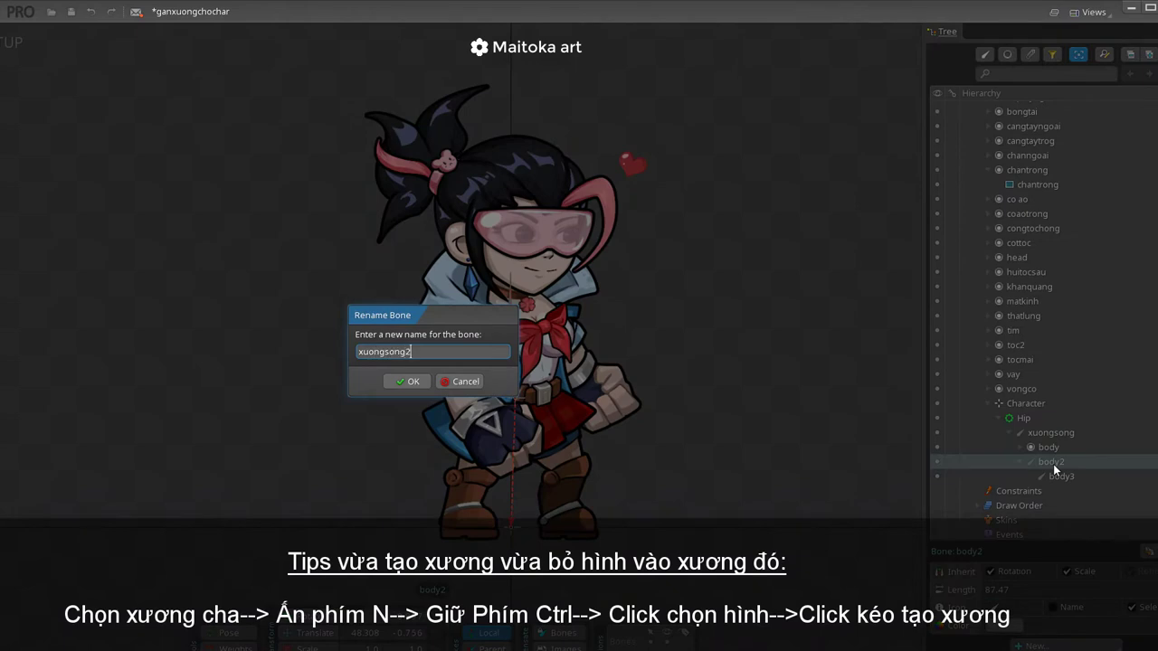
key(Return)
click(1067, 478)
double_click(1064, 476)
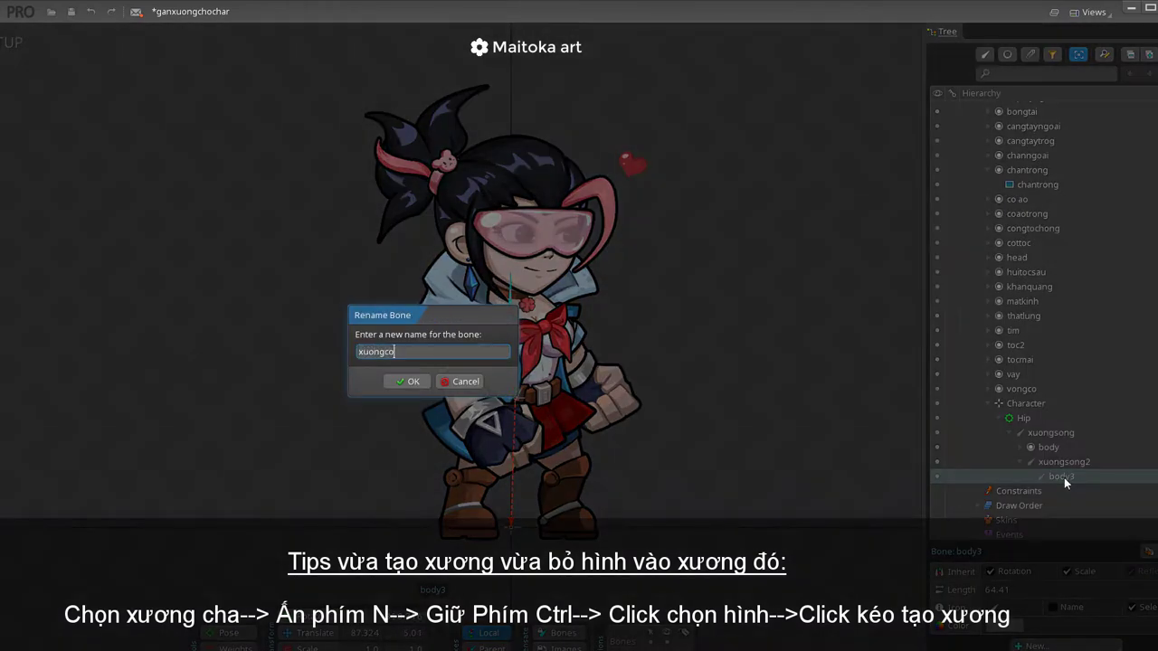
key(Return)
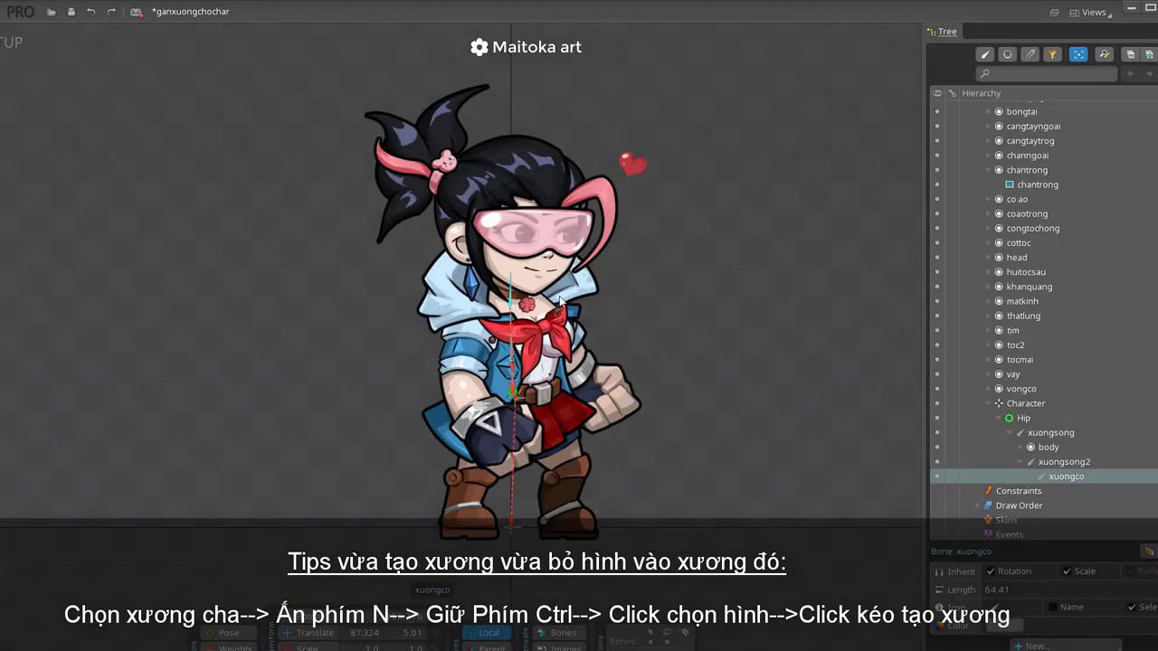
Add a zero-length bone for the head image under xuongco at the chin, and give it the hollow circle icon
click(506, 277)
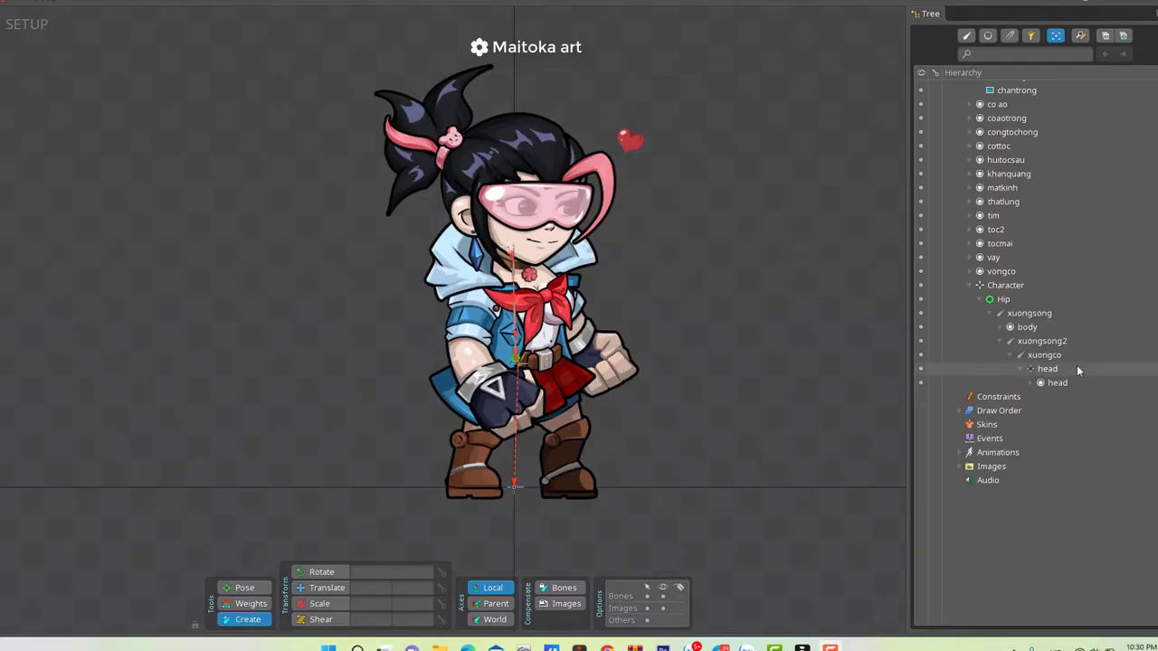
click(1073, 367)
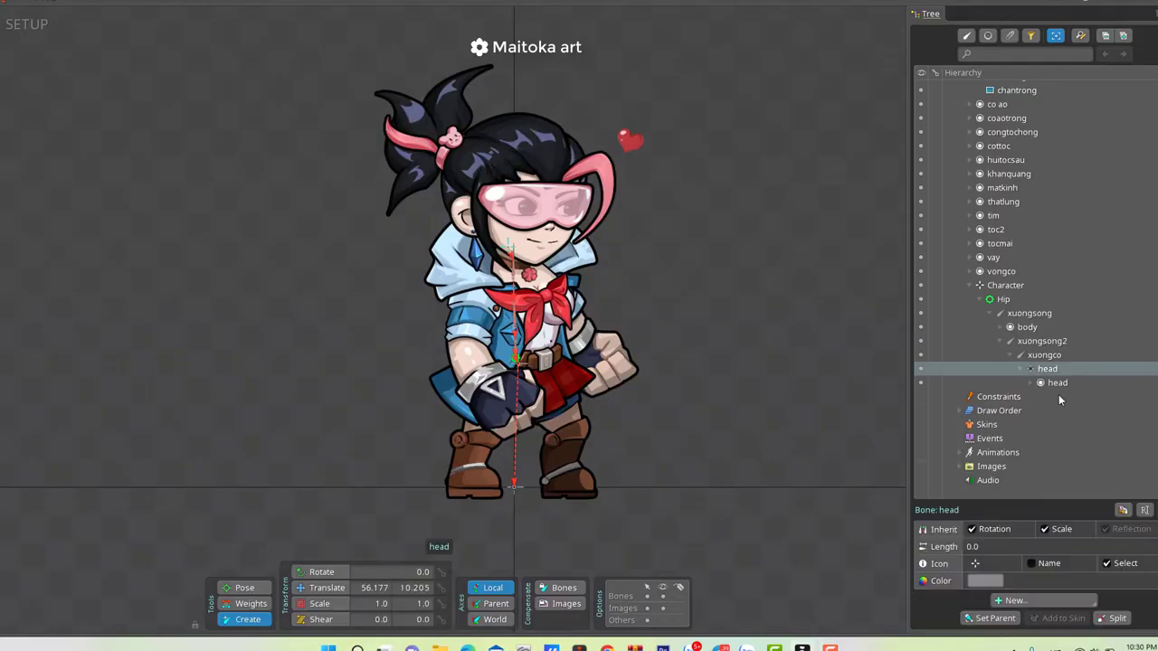
click(976, 565)
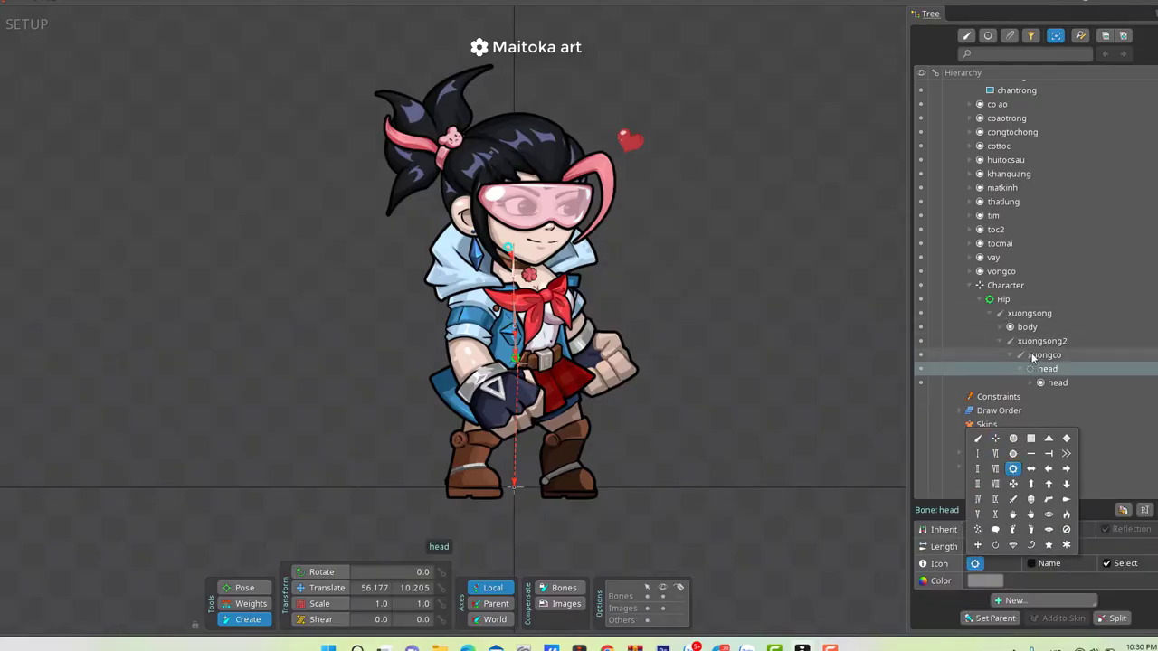
From xuongsong2, draw a three-bone chain down the outer arm to the fist, attaching the baptayngoai and cangtayngoai images, last bone about 95 long
scroll(519, 272, up, 3)
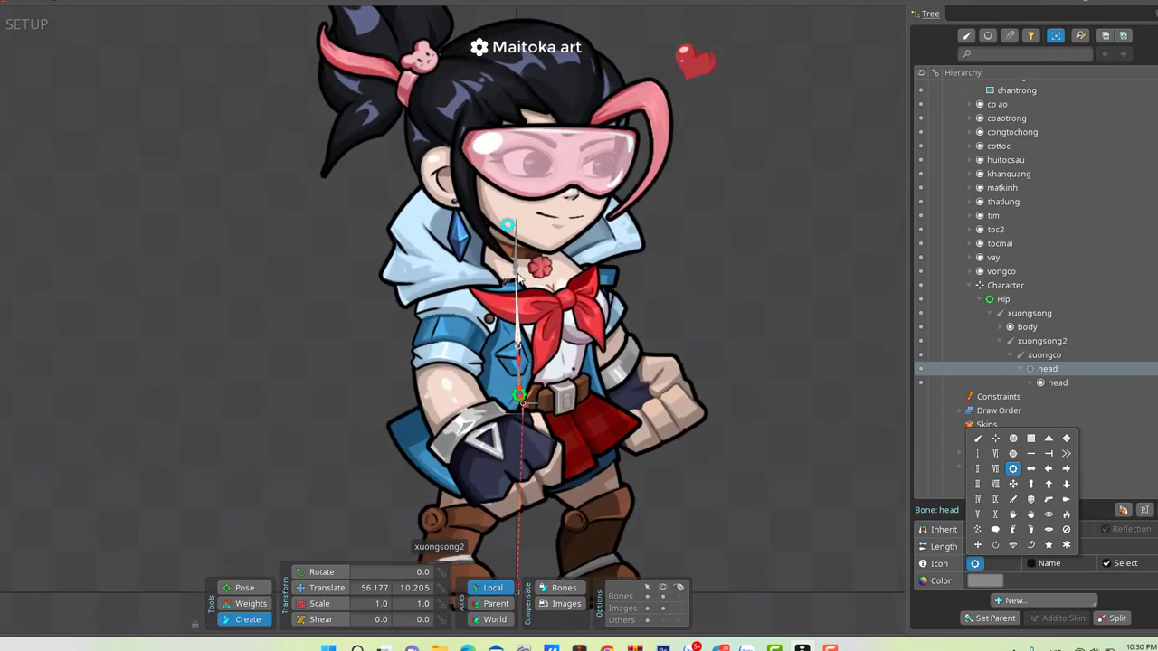
click(517, 289)
key(v)
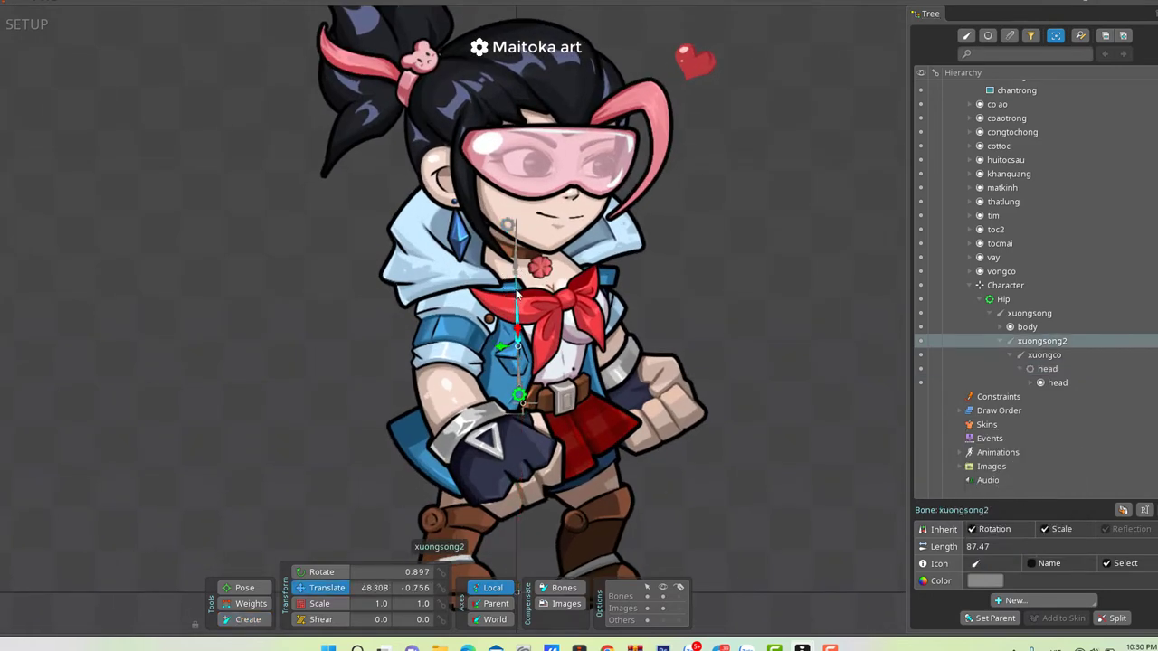
key(c)
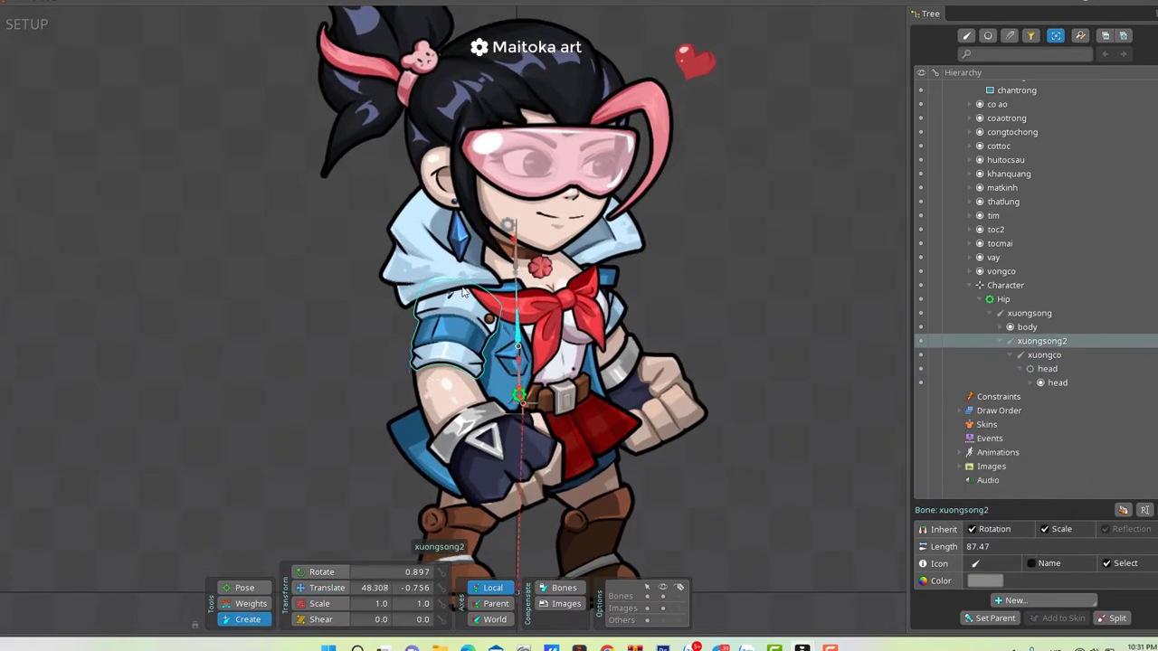
drag(461, 290, 531, 488)
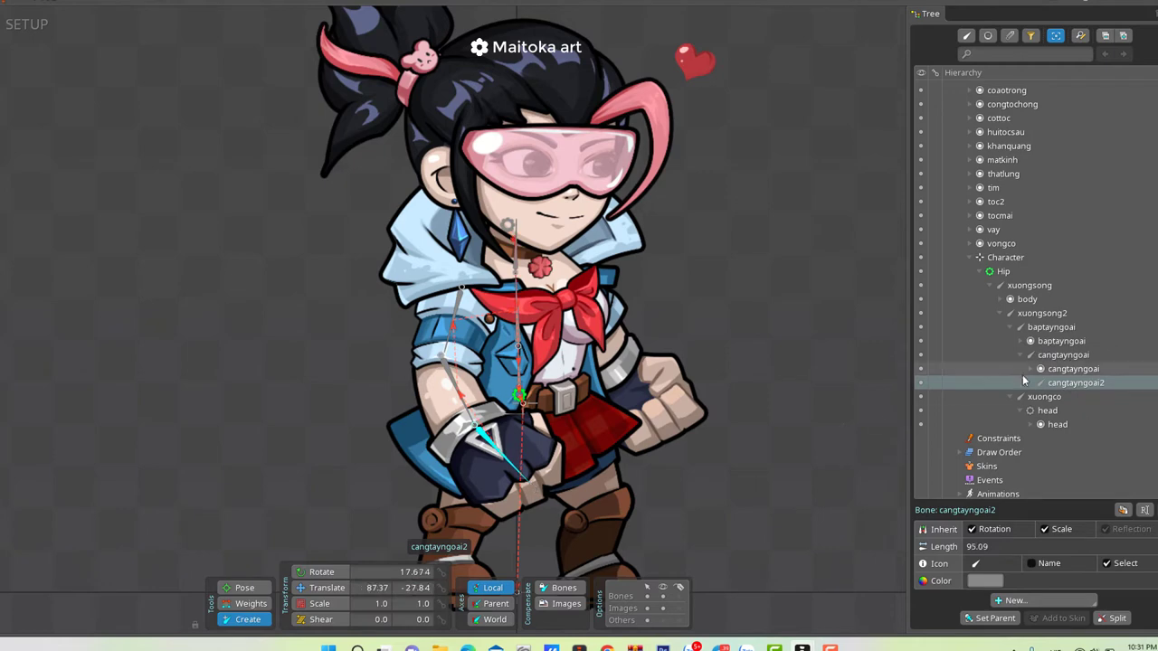
Set the colour of the outer arm bones baptayngoai, cangtayngoai and cangtayngoai2 to light red
ctrl+click(1071, 354)
ctrl+click(1066, 328)
click(984, 581)
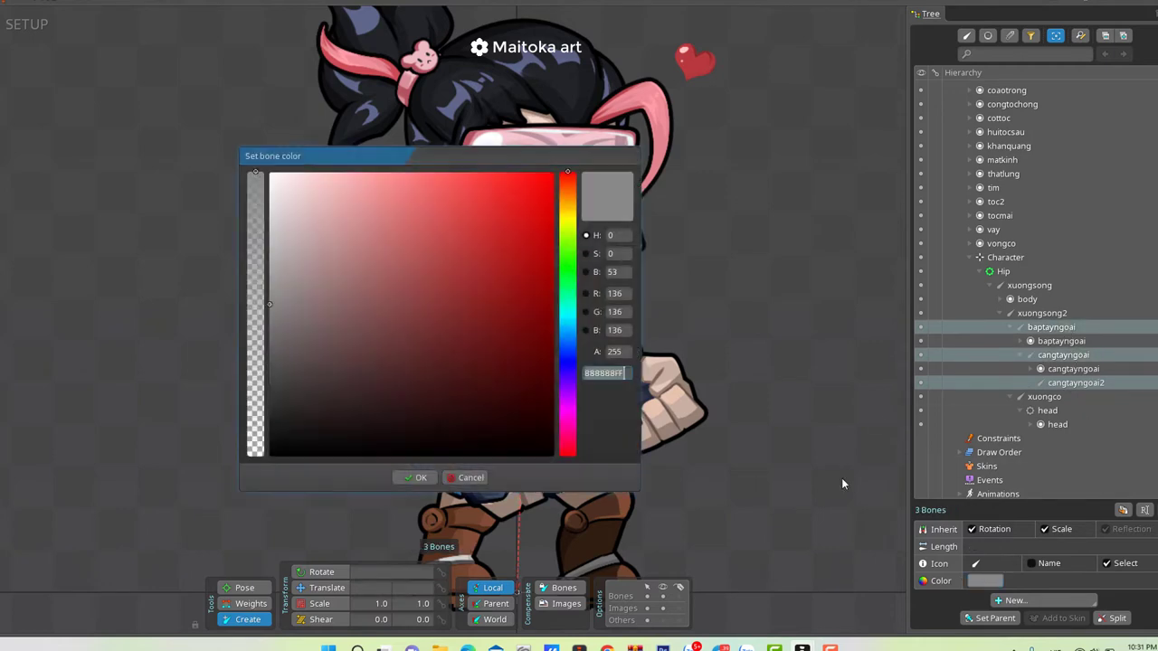
click(408, 175)
click(418, 476)
key(Escape)
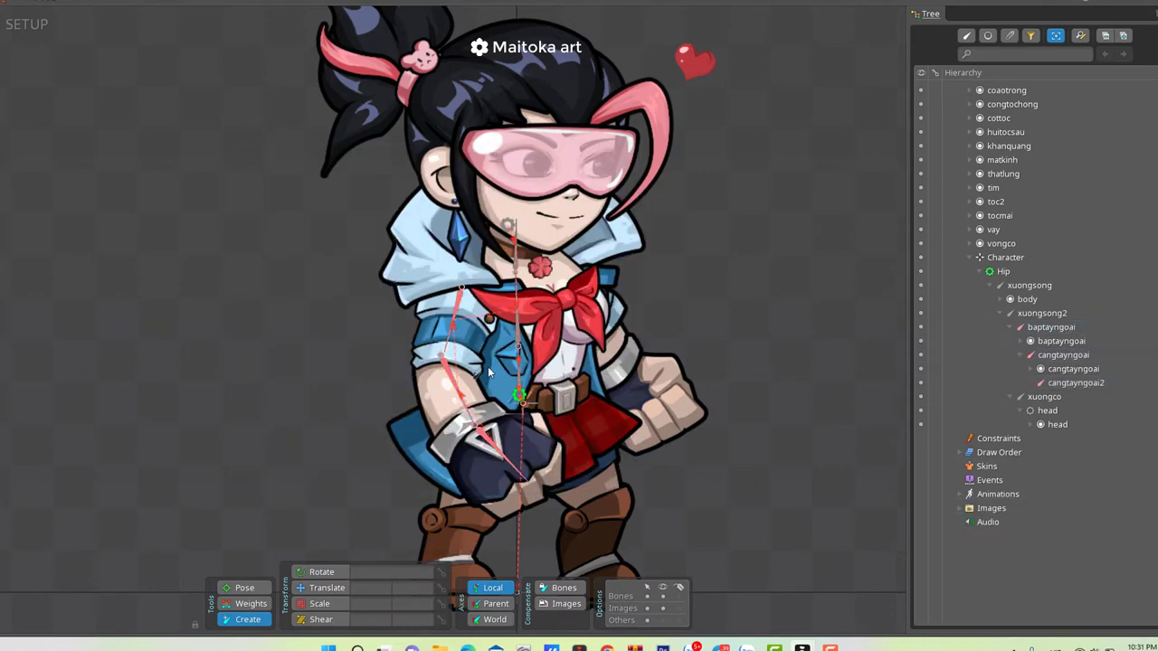
From xuongsong2, draw a three-bone chain along the inner arm to the fist, attaching the cangtaytrog image, last bone about 75 long
click(519, 331)
key(n)
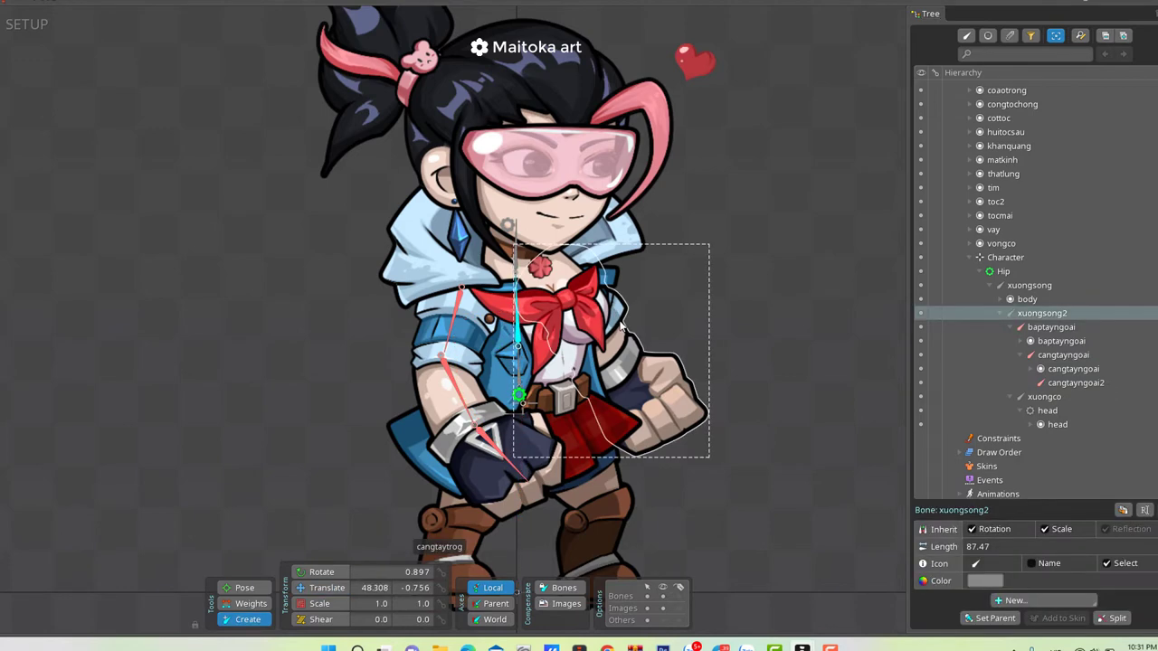
drag(555, 276, 671, 426)
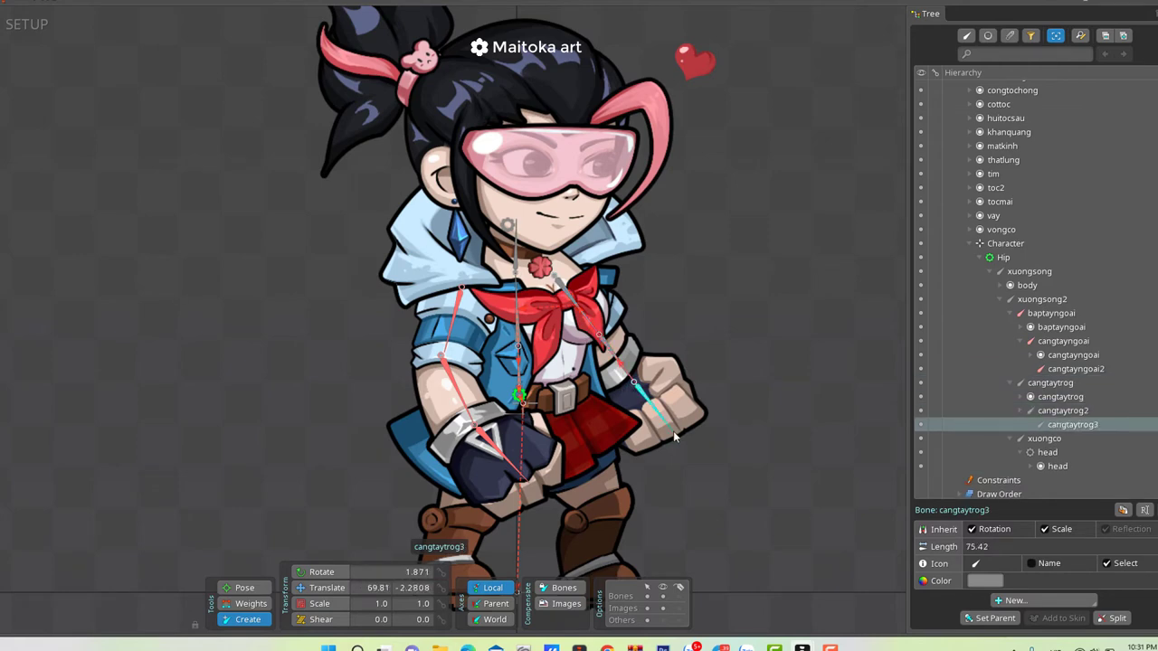
Set the colour of the inner arm bones cangtaytrog, cangtaytrog2 and cangtaytrog3 to green 00FF4E
ctrl+click(1057, 412)
ctrl+click(1053, 384)
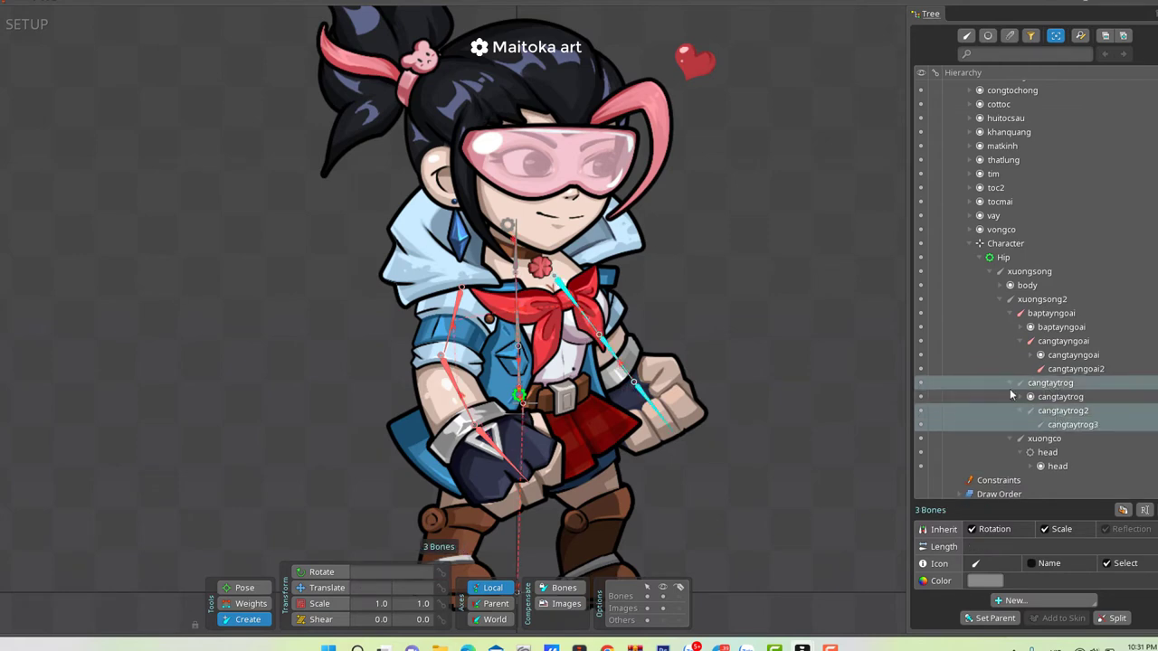
click(974, 580)
click(568, 280)
click(553, 174)
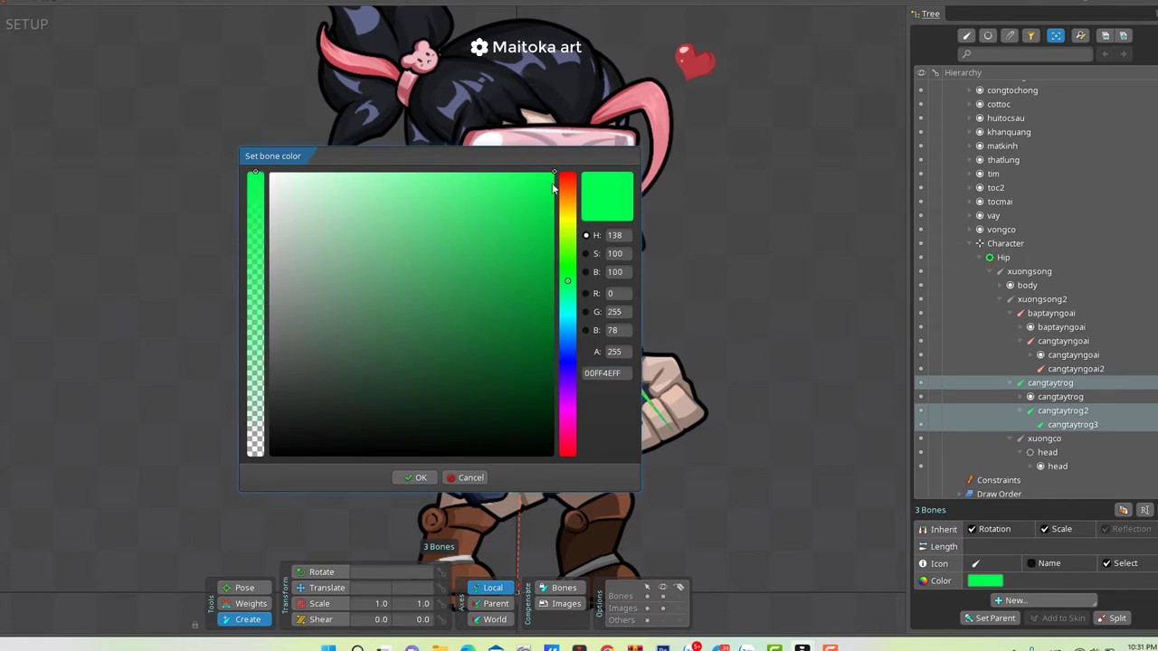
click(417, 479)
key(space)
Test the arm rigging by rotating the outer arm slightly with its upper bone
key(v)
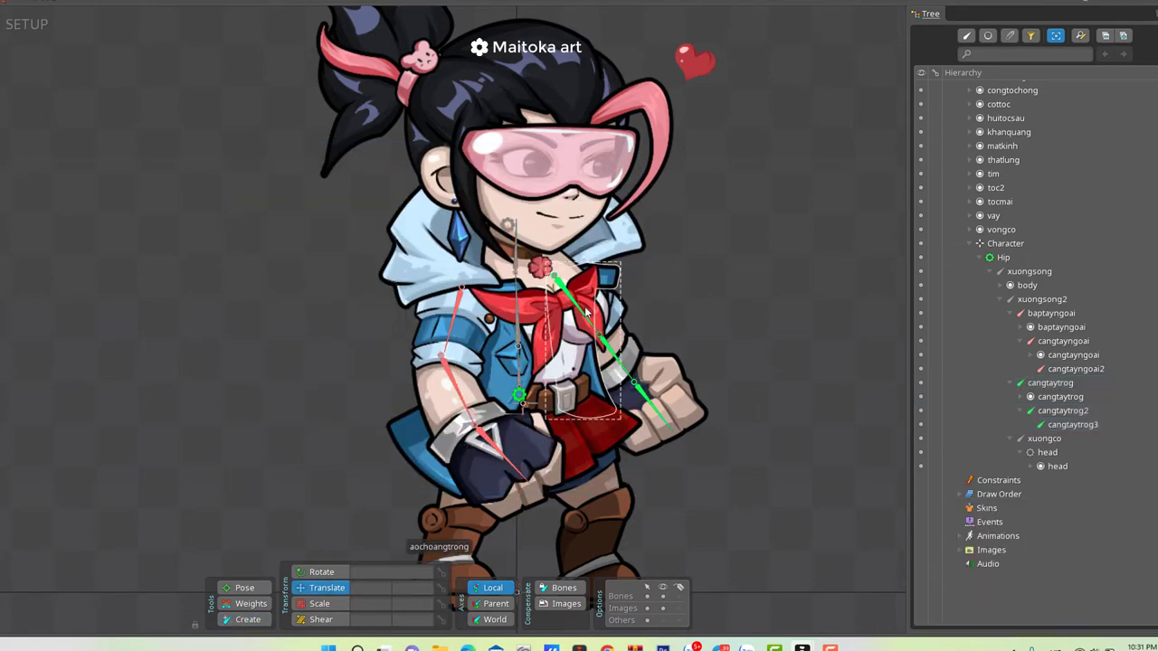
click(587, 321)
key(c)
drag(842, 432, 783, 458)
click(452, 321)
click(783, 459)
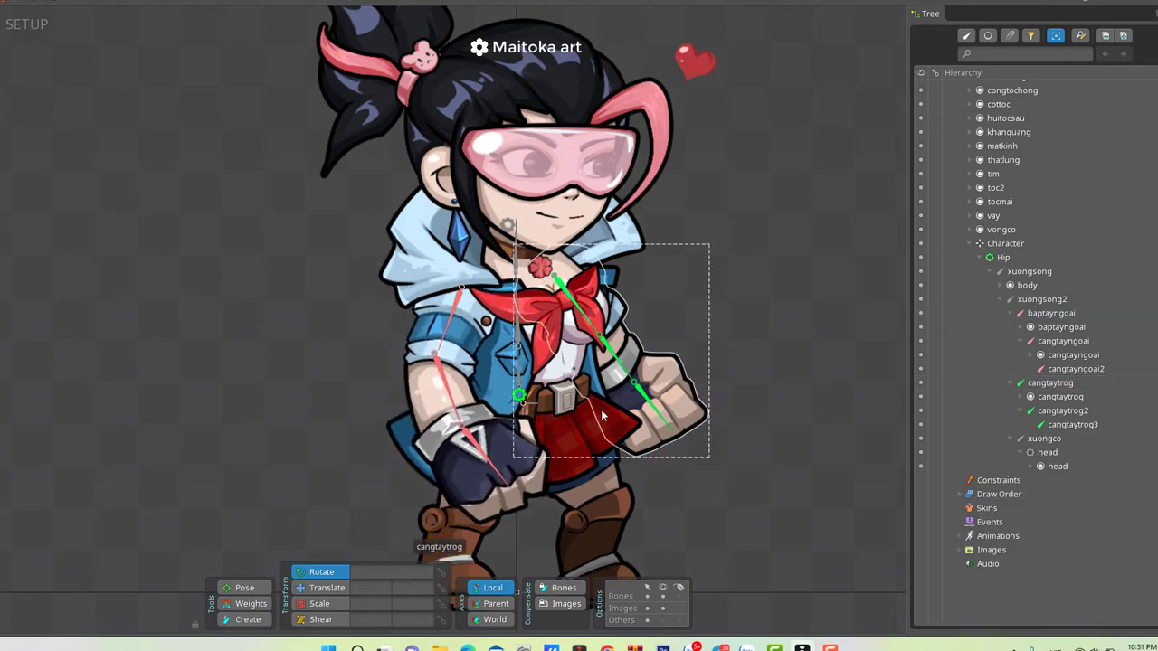
From Hip, draw a three-bone chain down the inner leg to the toe, attaching the chantrong image, last bone about 46 long
click(521, 395)
scroll(527, 398, down, 1)
drag(766, 412, 788, 348)
key(b)
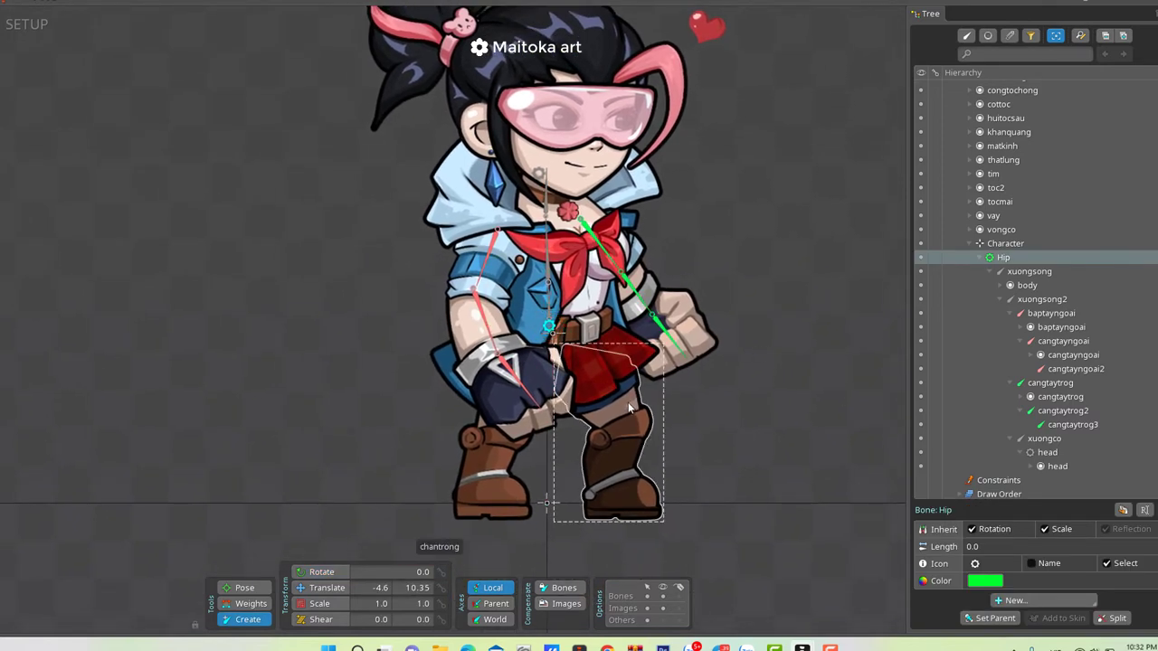
mouse_move(573, 351)
mouse_down()
mouse_move(625, 421)
mouse_move(625, 477)
mouse_move(649, 505)
mouse_up()
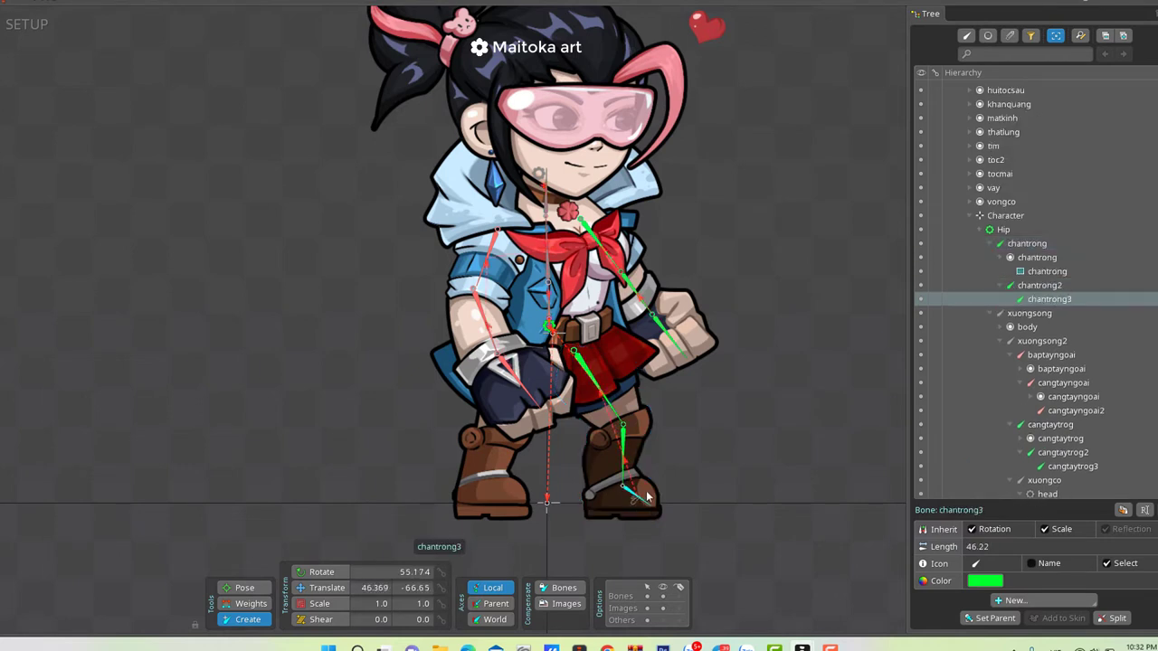
With bone and image compensation on, shift the hip, knee and ankle joints of the chantrong chain slightly into line with the leg
key(v)
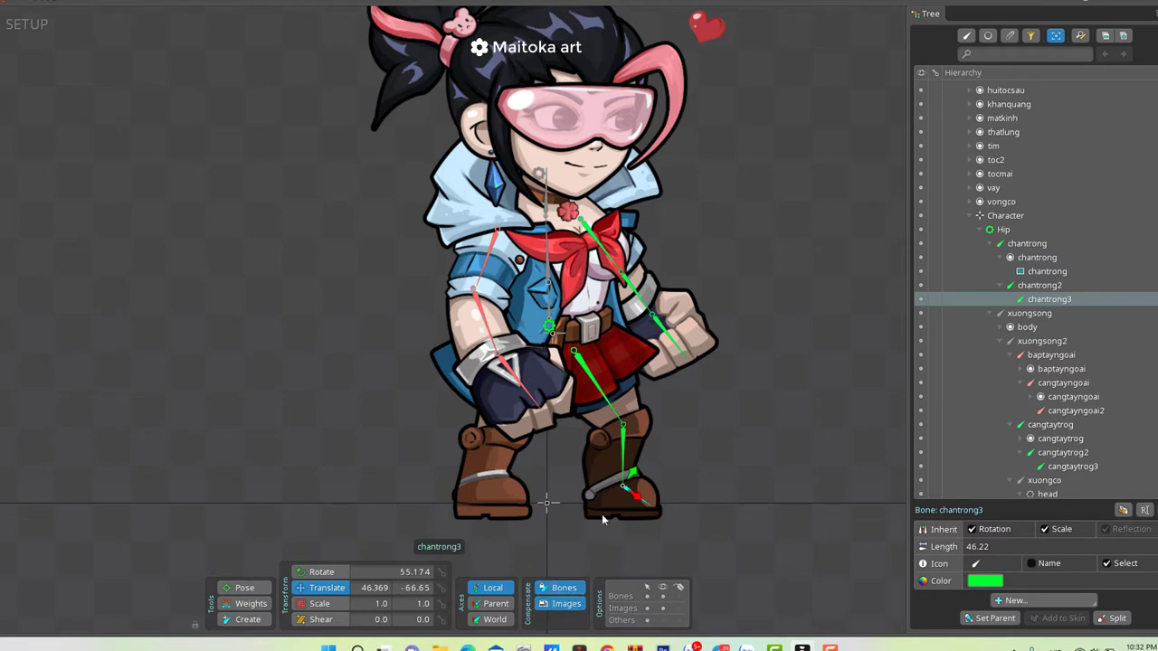
click(592, 359)
drag(594, 355, 588, 351)
click(624, 447)
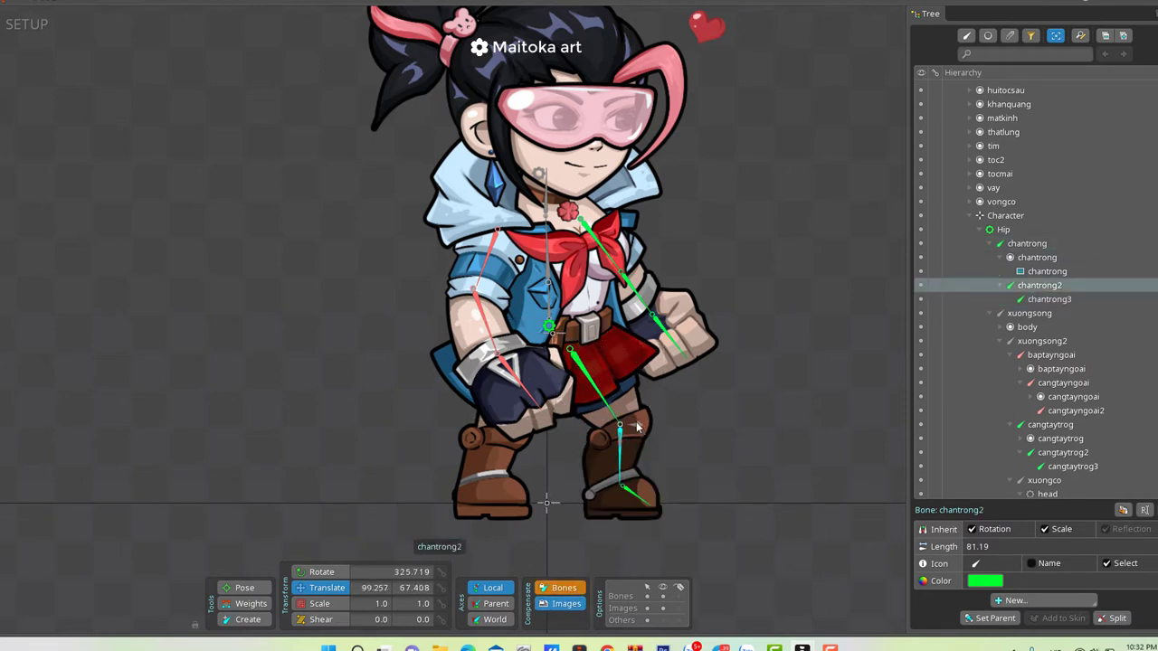
click(635, 474)
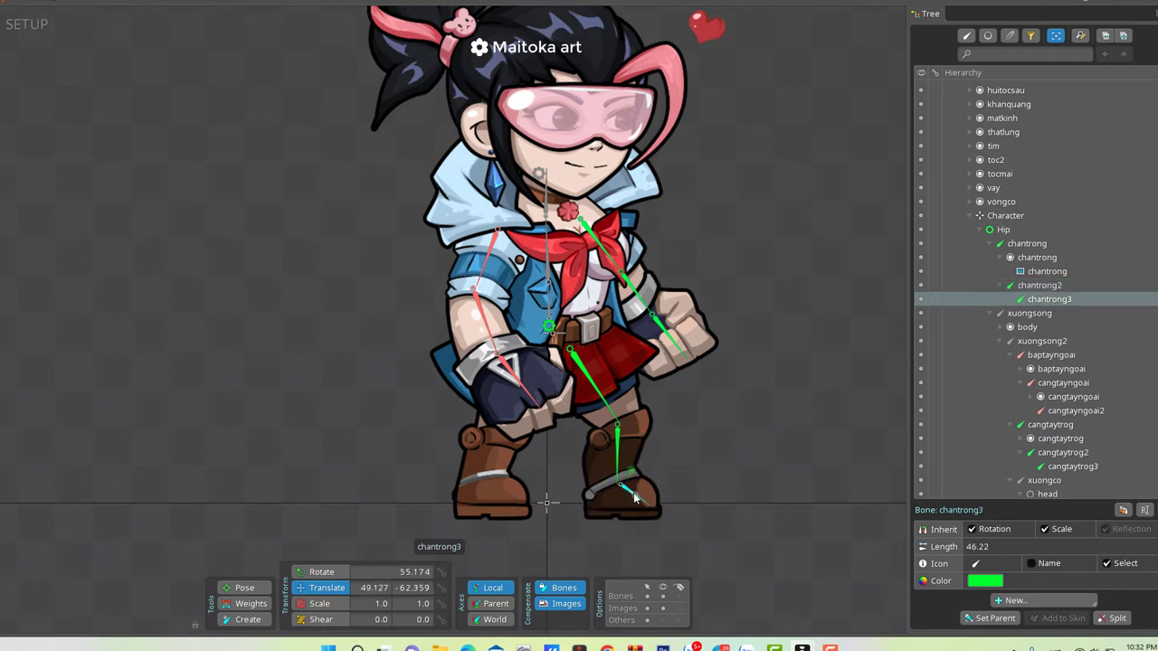
drag(633, 492, 624, 471)
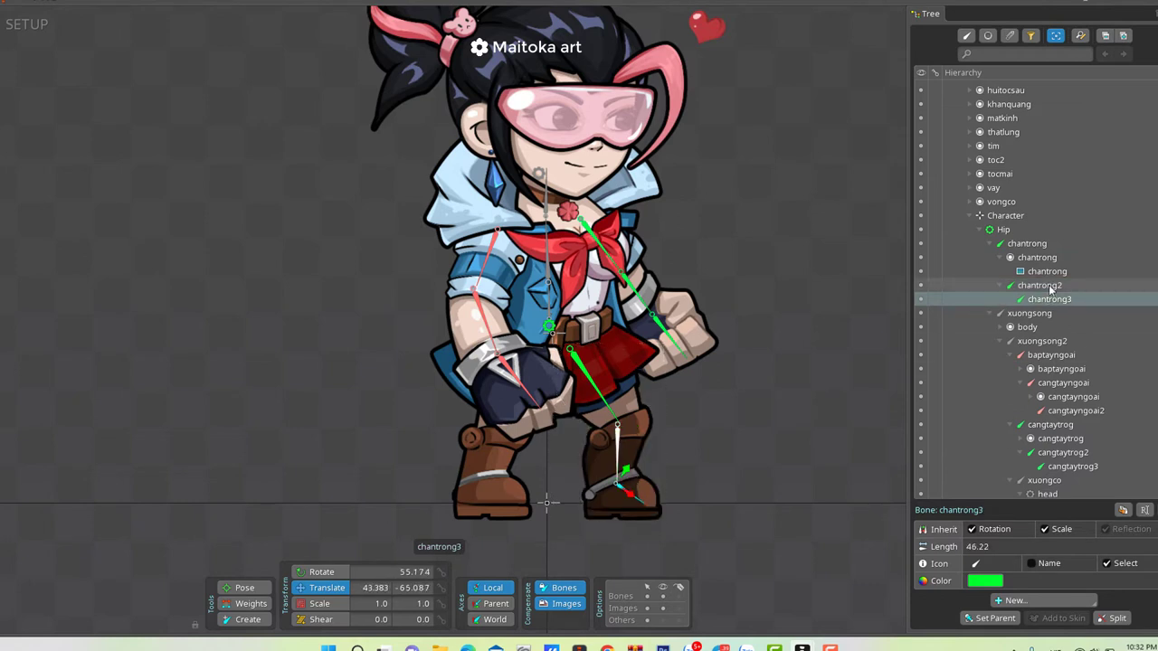
From Hip, draw a three-bone chain down the outer leg to the toe, attaching the channgoai image, last bone about 55 long
click(1013, 231)
key(c)
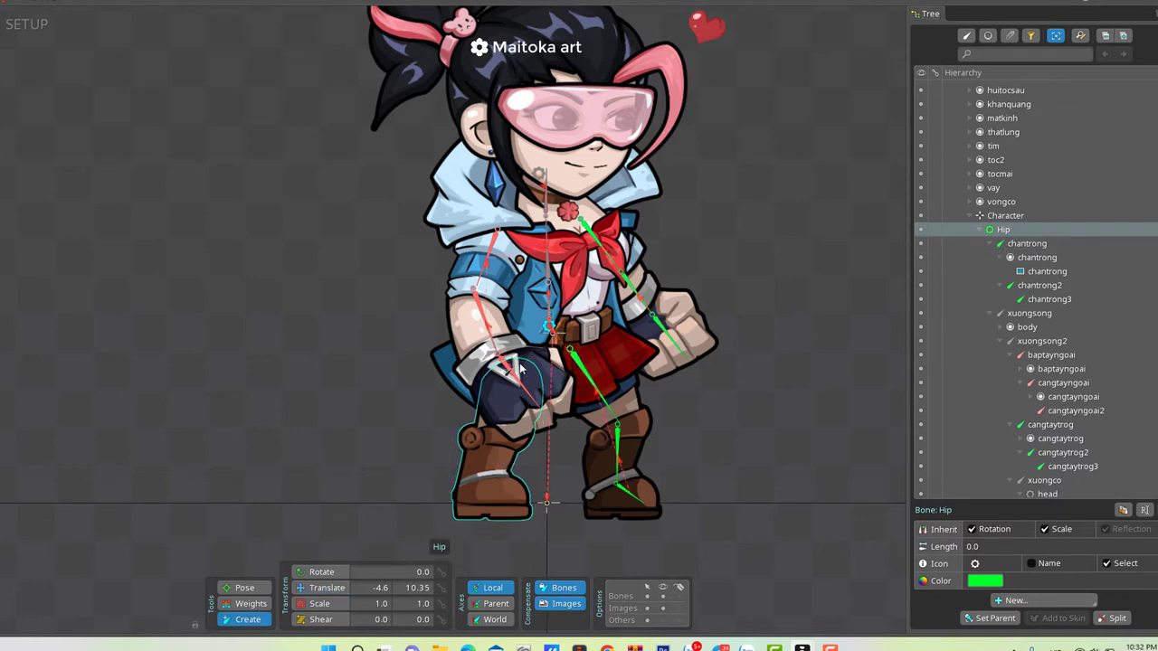
mouse_move(519, 363)
mouse_down()
mouse_move(485, 489)
mouse_move(524, 496)
mouse_up()
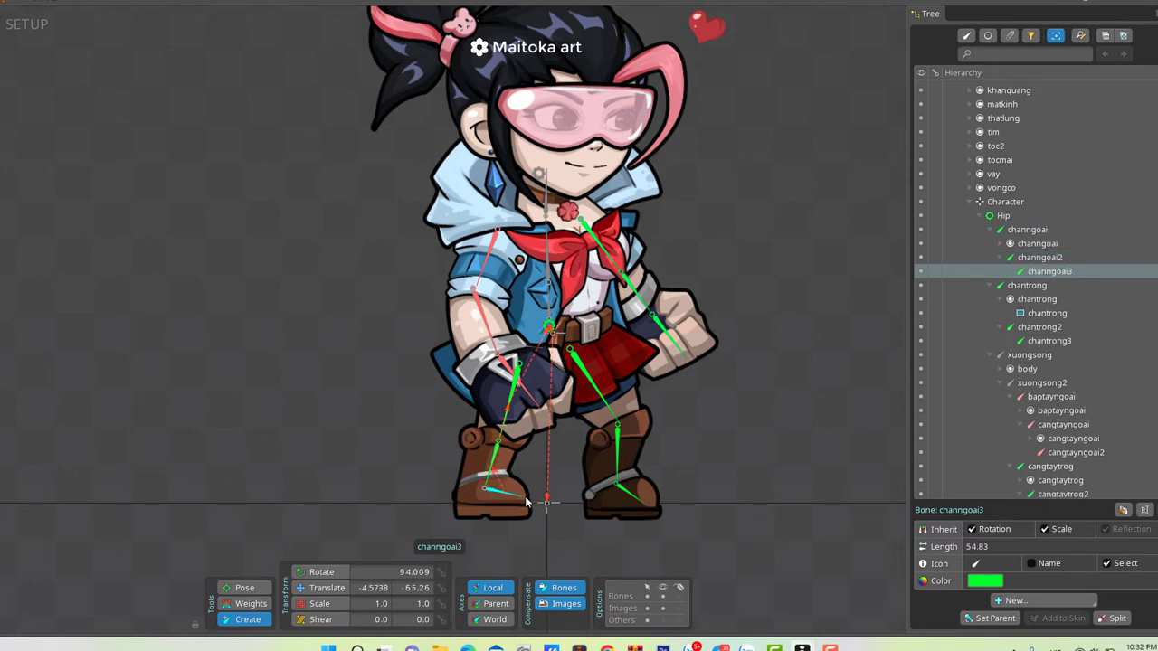
Set the colour of the outer leg bones channgoai, channgoai2 and channgoai3 to blue
ctrl+click(1046, 257)
ctrl+click(1049, 229)
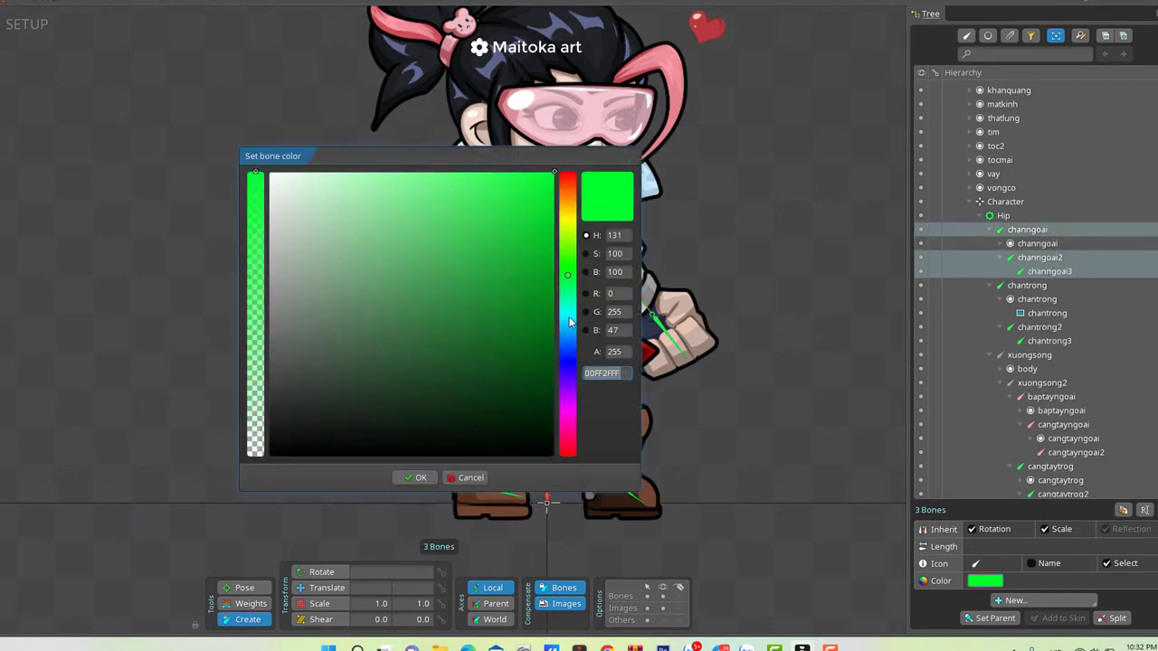
click(568, 313)
drag(517, 201, 498, 161)
click(568, 361)
click(419, 478)
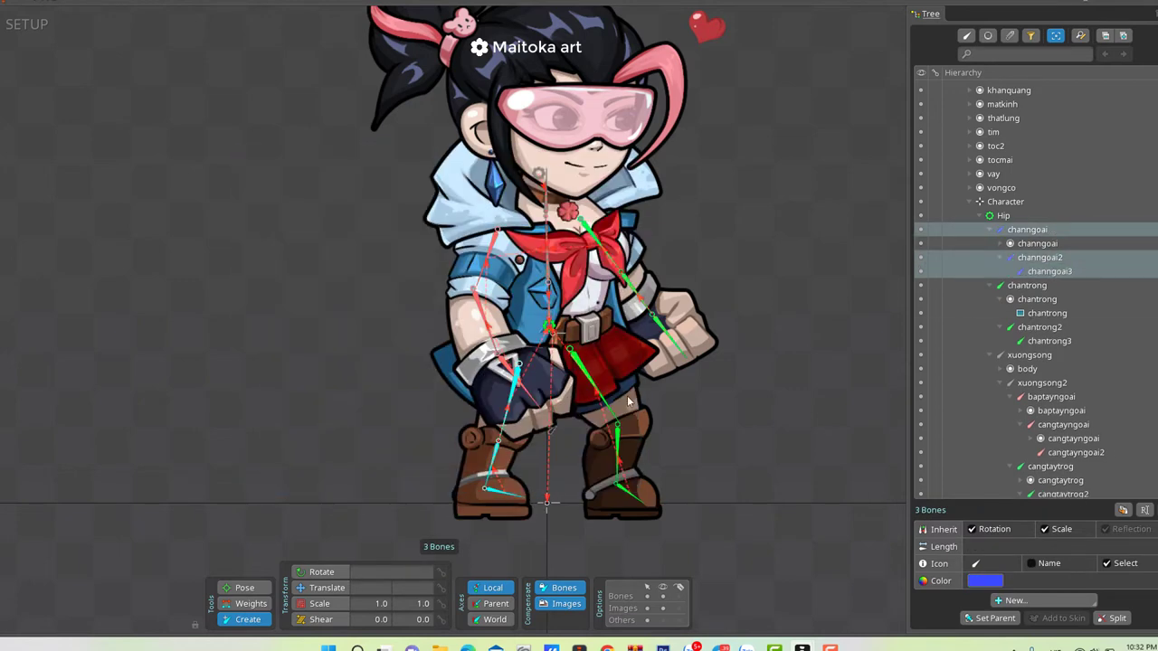
key(space)
key(v)
click(597, 389)
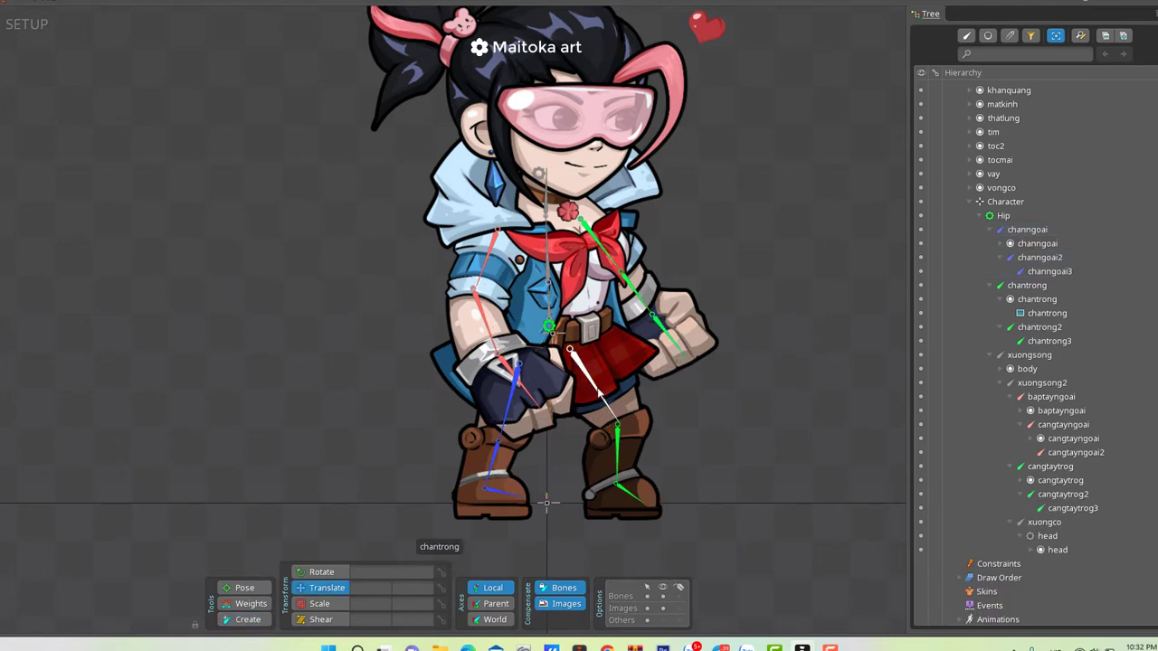
click(597, 389)
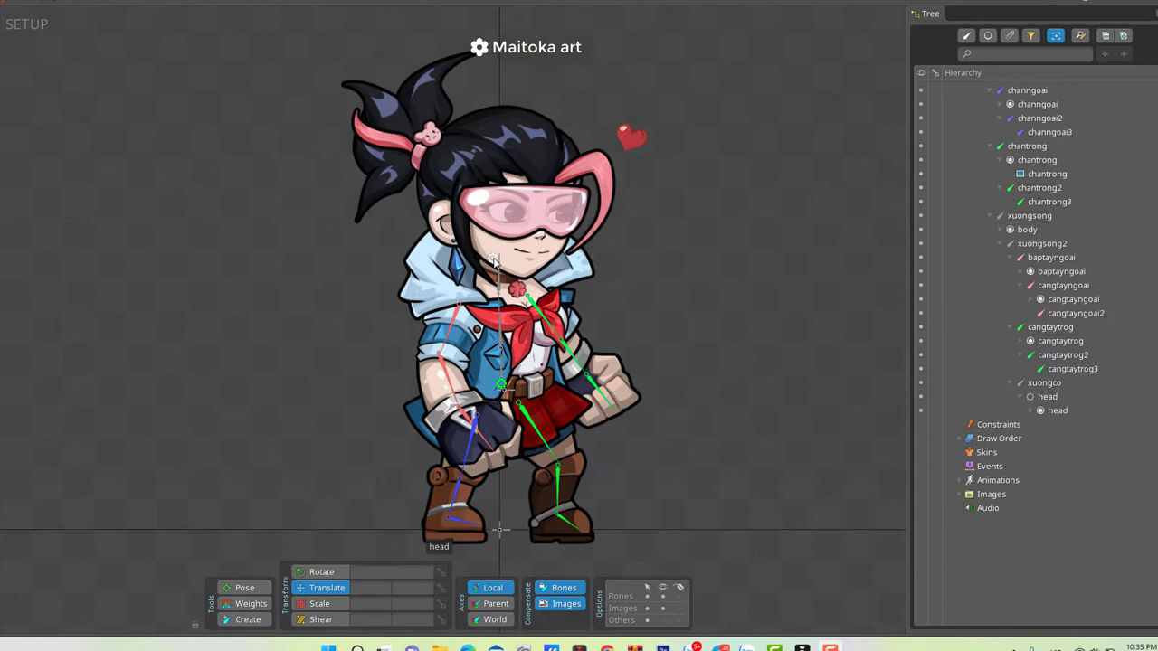
Set the colour of the 16 head, neck, spine, arm and leg bones, excluding Hip, to light yellow FFF871FF
click(496, 263)
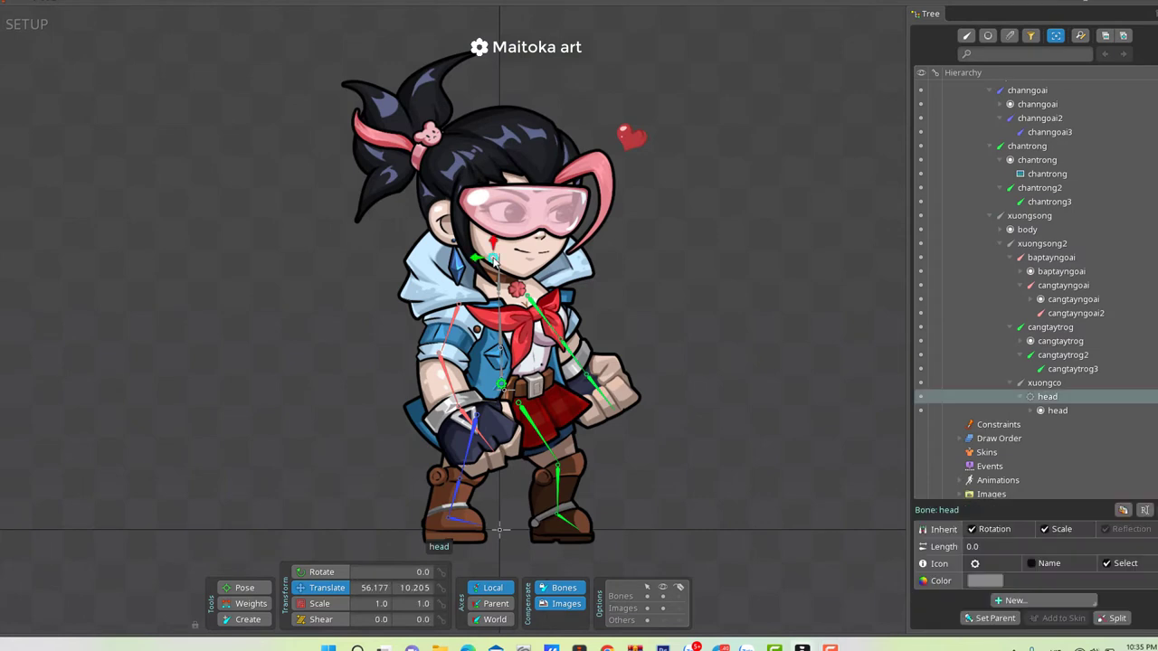
ctrl+click(500, 289)
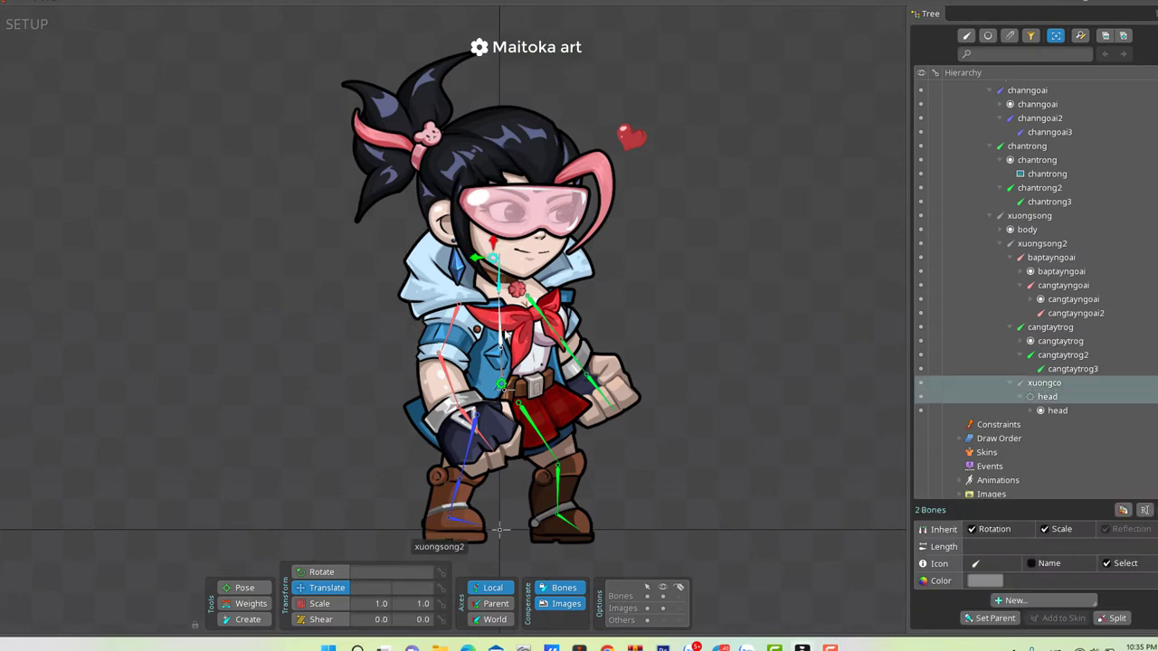
ctrl+click(500, 334)
ctrl+click(503, 382)
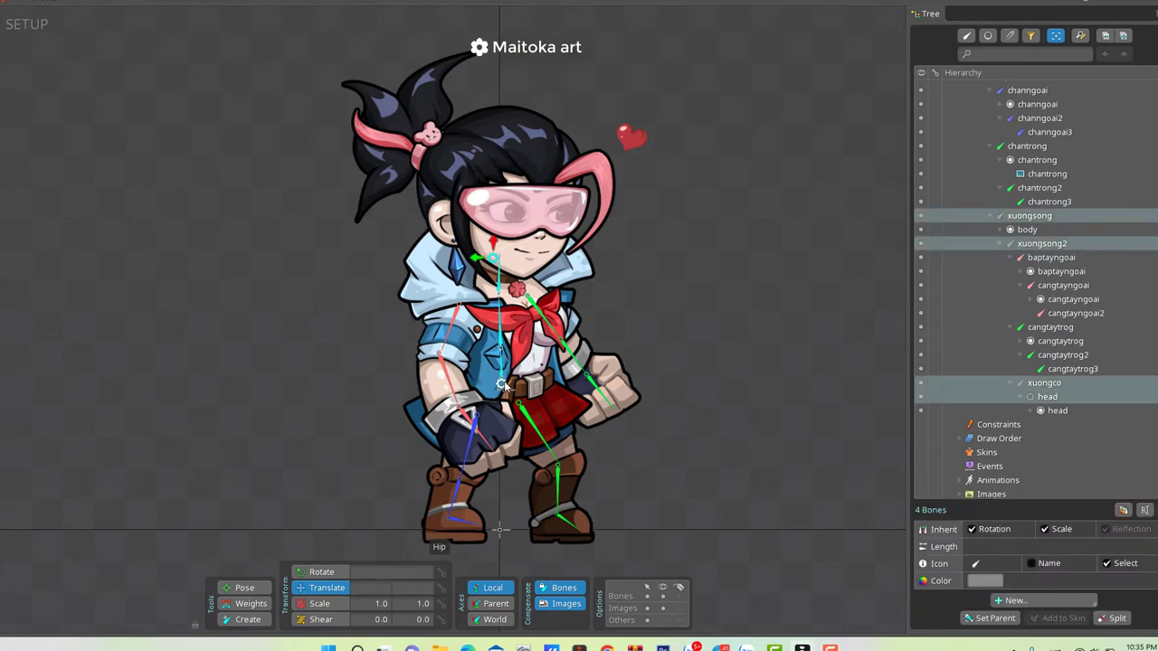
ctrl+click(545, 314)
ctrl+click(575, 354)
ctrl+click(602, 387)
ctrl+click(545, 458)
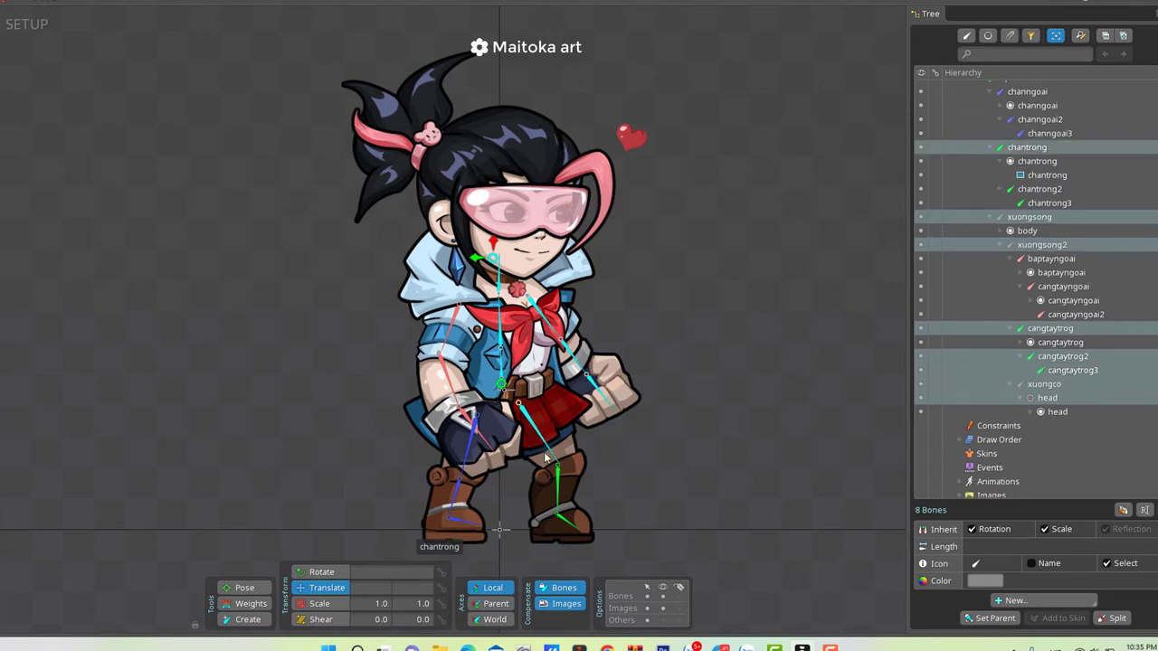
ctrl+click(558, 481)
ctrl+click(568, 523)
ctrl+click(467, 447)
ctrl+click(455, 497)
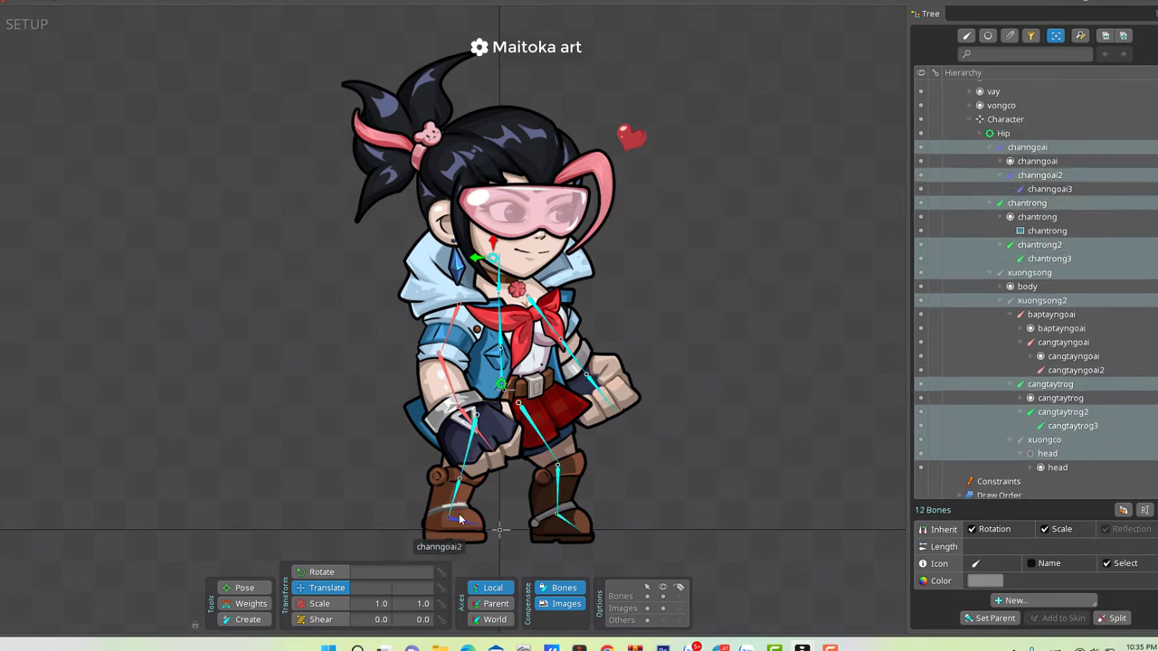
ctrl+click(463, 524)
ctrl+click(448, 380)
ctrl+click(449, 327)
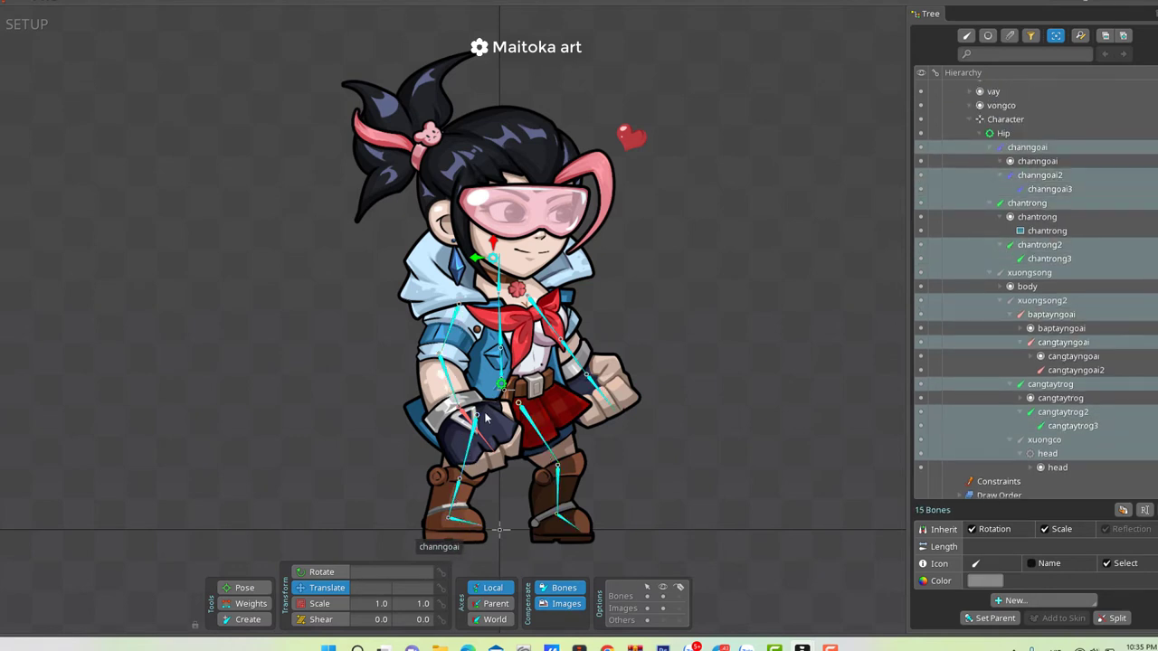
ctrl+click(464, 414)
click(985, 580)
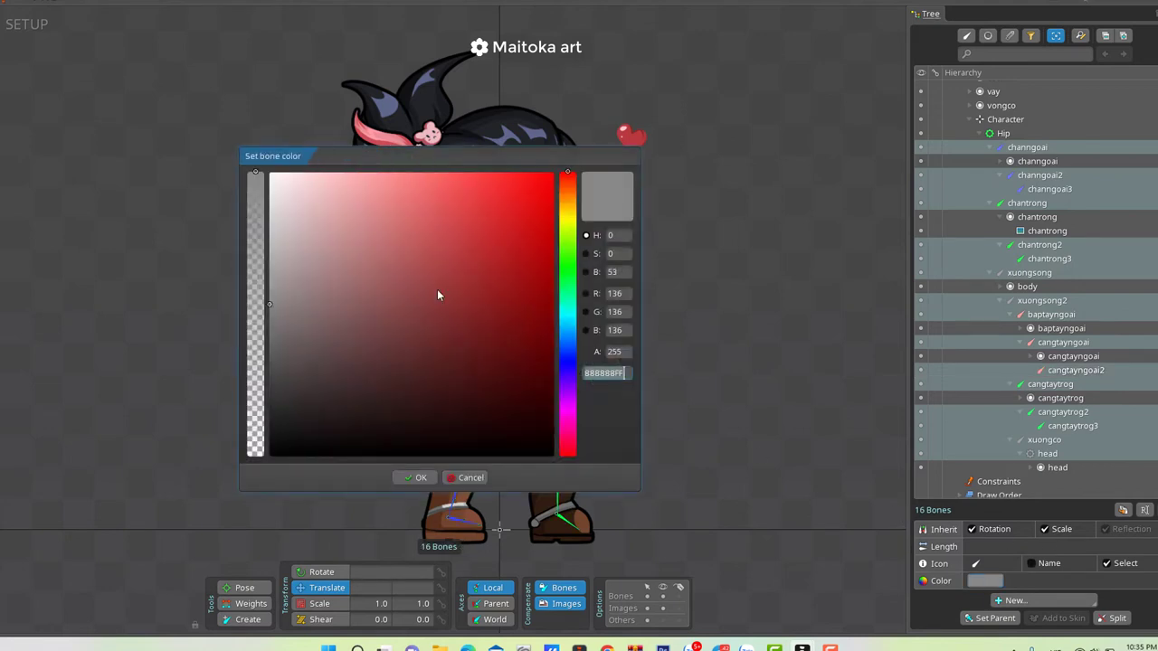
mouse_move(437, 289)
mouse_down()
mouse_move(371, 154)
mouse_move(426, 141)
mouse_up()
click(575, 218)
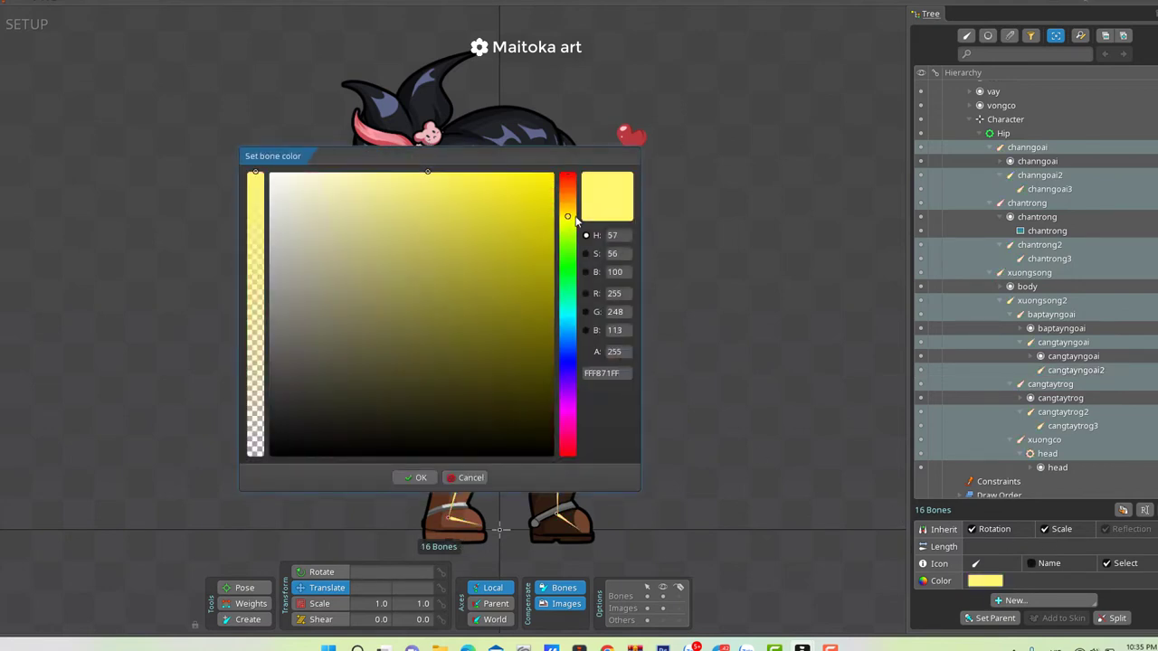
click(418, 478)
click(788, 365)
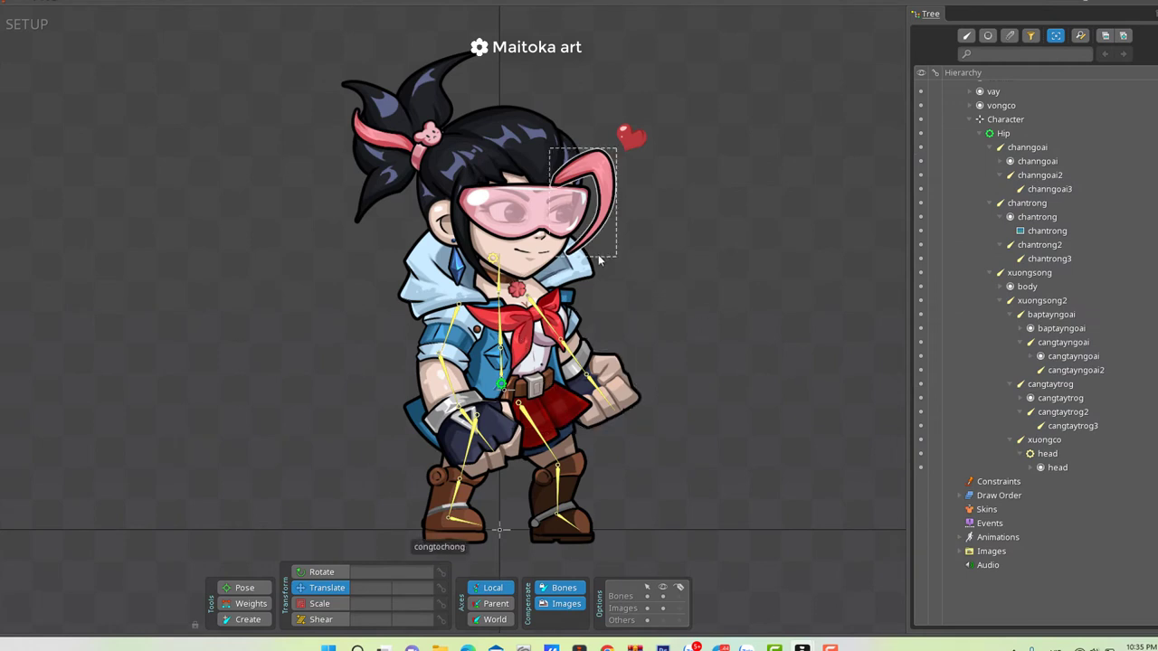
Under the head bone, create a bone at the centre of the goggles, attach the matkinh image, and set the bone's colour to white
click(496, 262)
key(n)
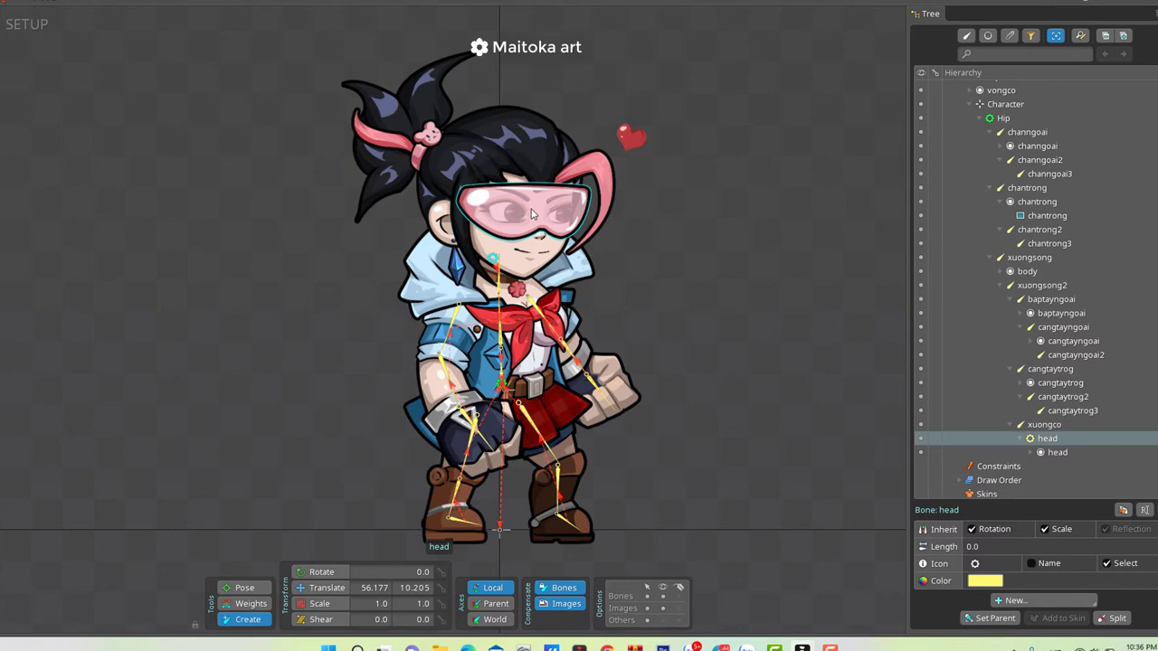
click(531, 213)
click(984, 581)
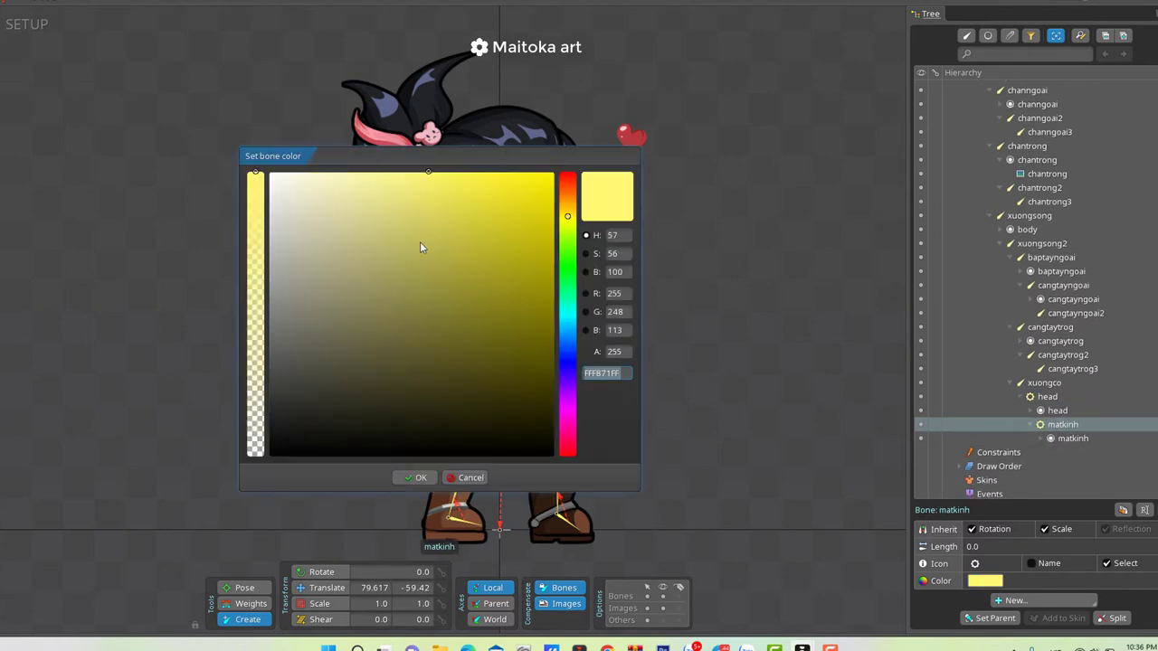
drag(329, 235, 247, 157)
click(415, 477)
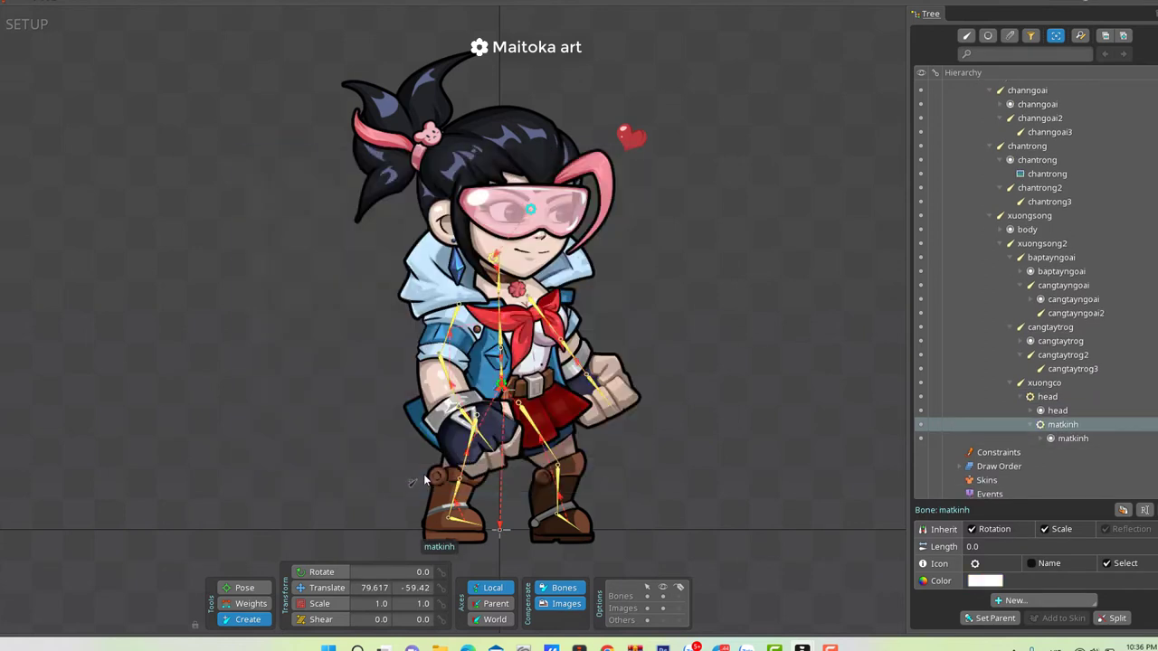
key(Escape)
key(v)
click(497, 262)
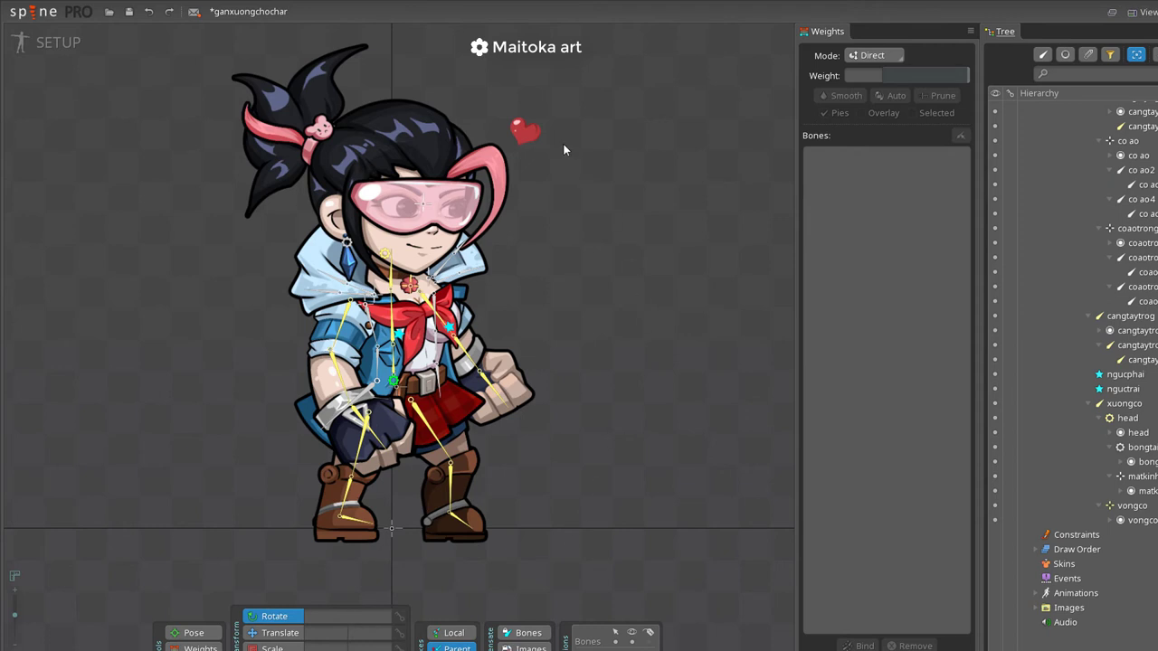
From the head bone, draw a five-bone chain down the side hair lock, attaching the tocmai image, last bone about 35 long
click(384, 258)
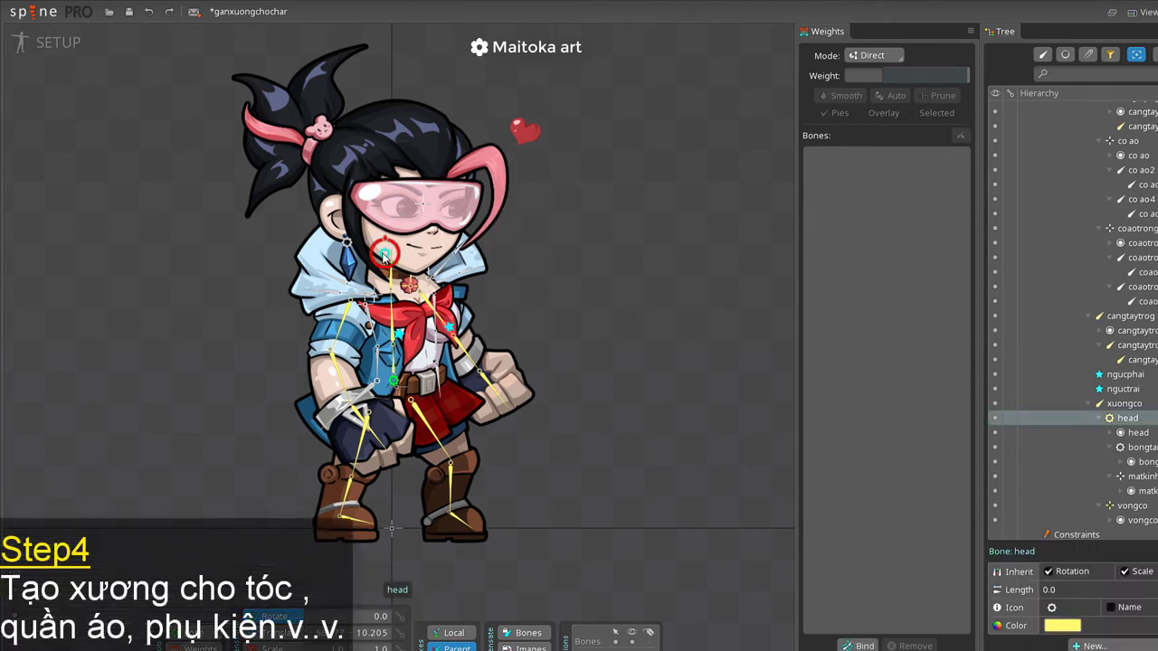
scroll(365, 162, up, 3)
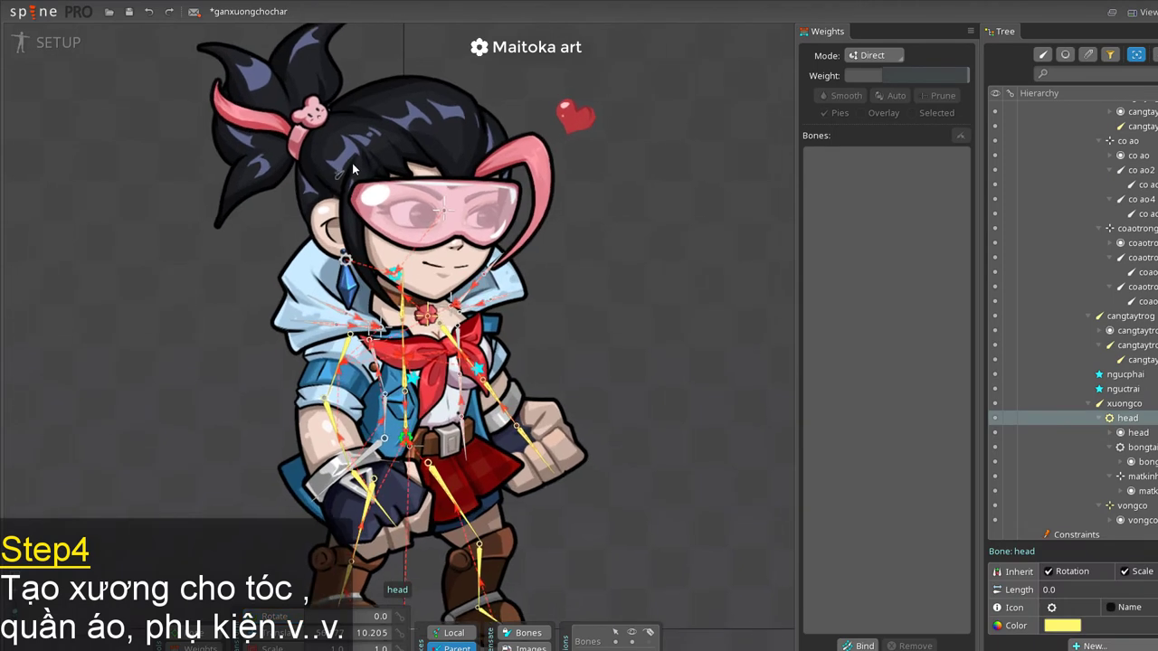
drag(365, 162, 362, 201)
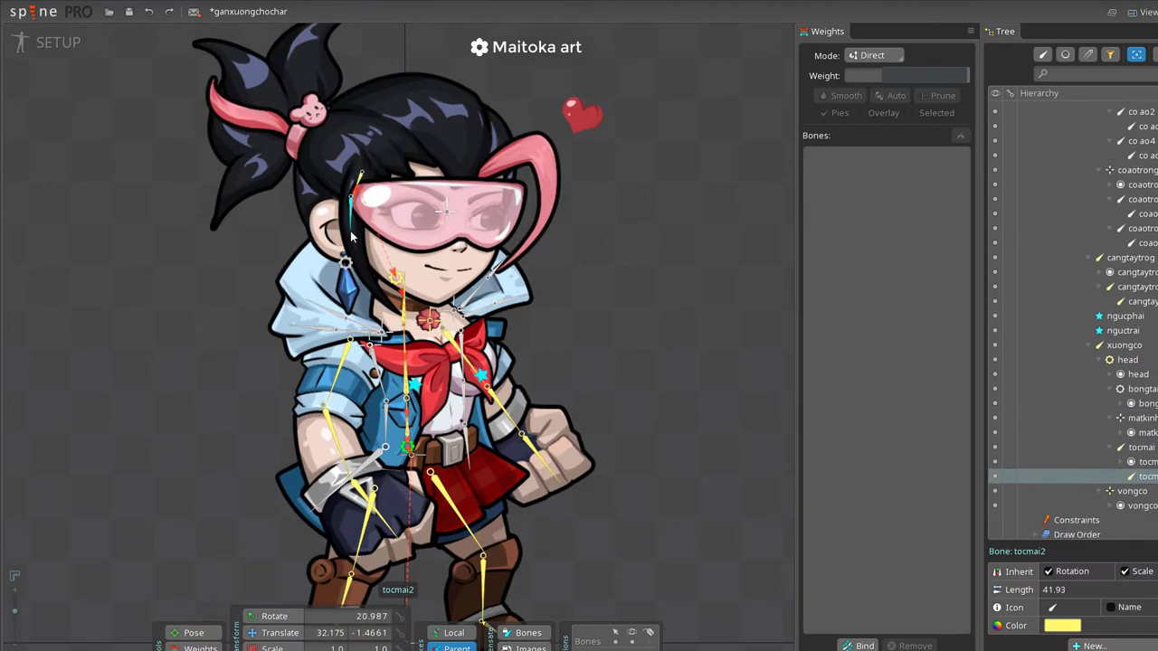
drag(351, 230, 394, 316)
key(v)
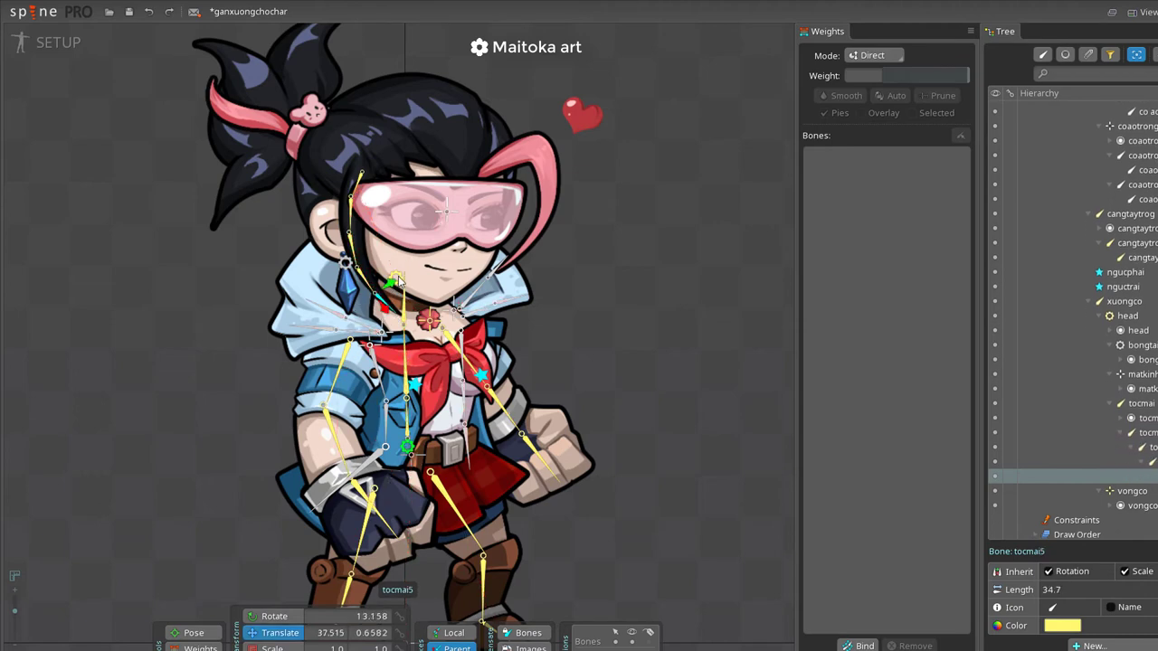
click(403, 279)
click(400, 280)
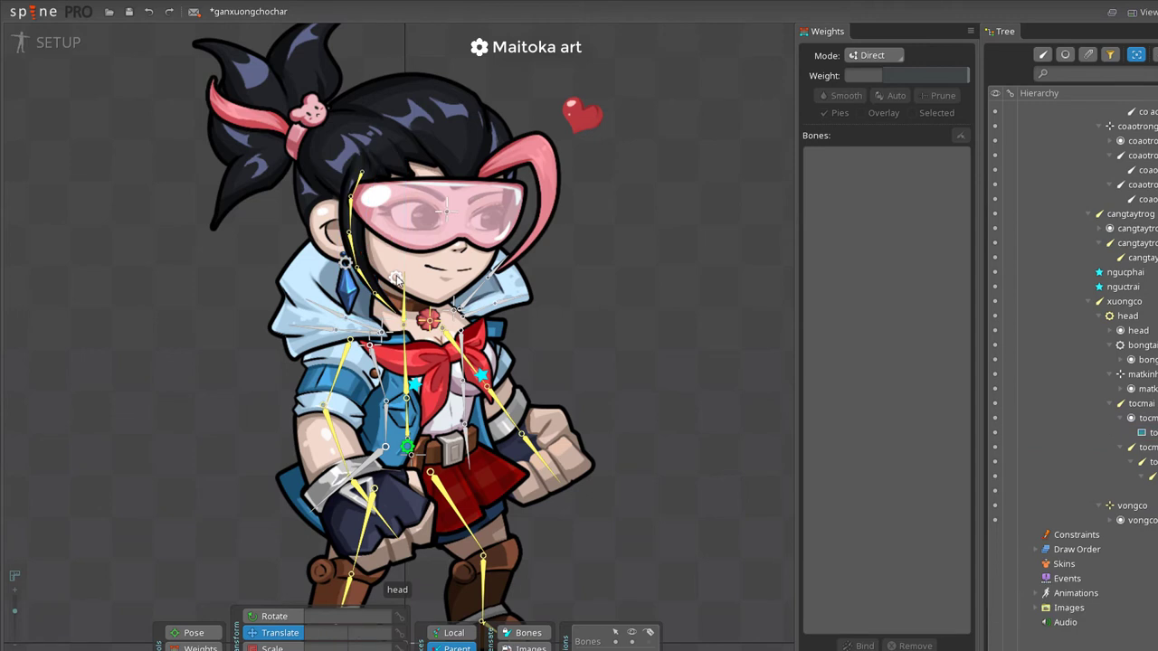
From the head bone, draw a seven-bone chain along the curved pink strand beside the goggles, attaching the congtochong image
click(398, 279)
key(c)
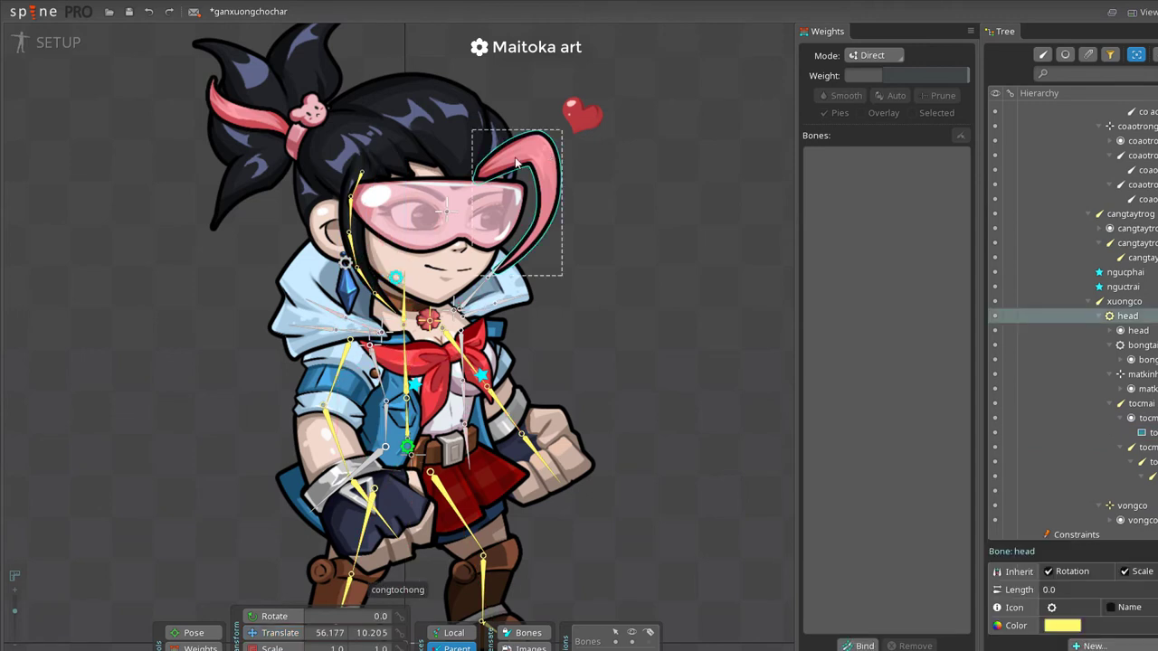
drag(481, 175, 490, 279)
Under the head bone, create a bone at the hair tie and attach the cottoc image
click(395, 276)
ctrl+click(310, 116)
click(299, 131)
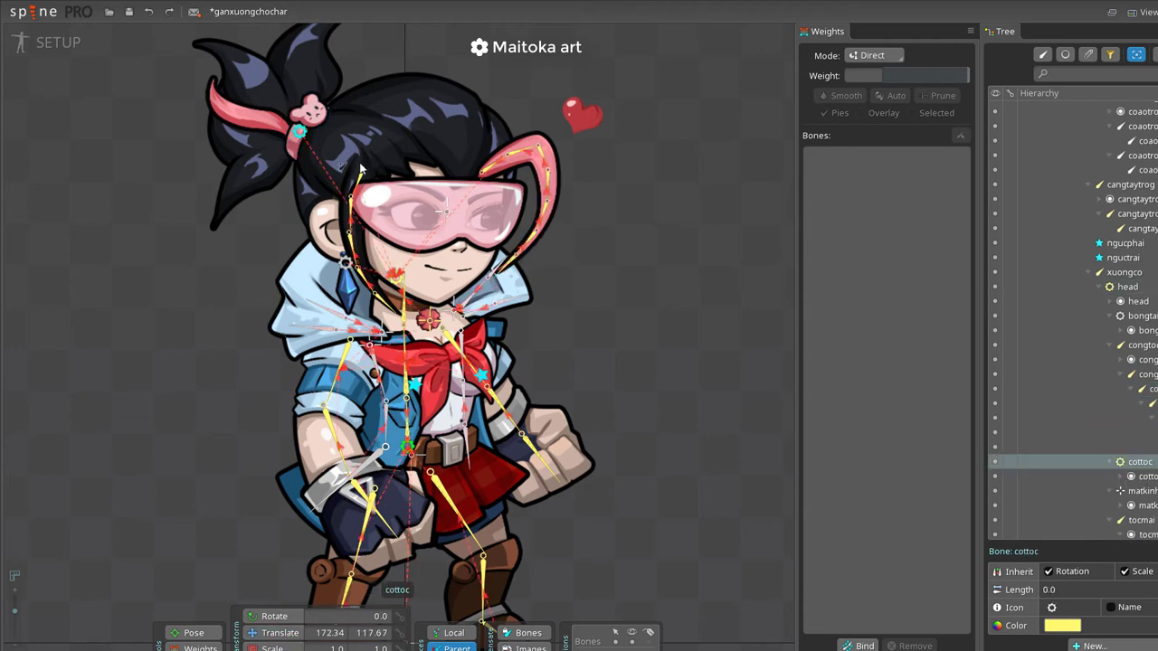
From the cottoc bone, draw a three-bone chain up the upper ponytail tuft, attaching the huitocsau image, last bone about 49 long
ctrl+click(304, 82)
drag(303, 111, 304, 74)
drag(304, 75, 306, 38)
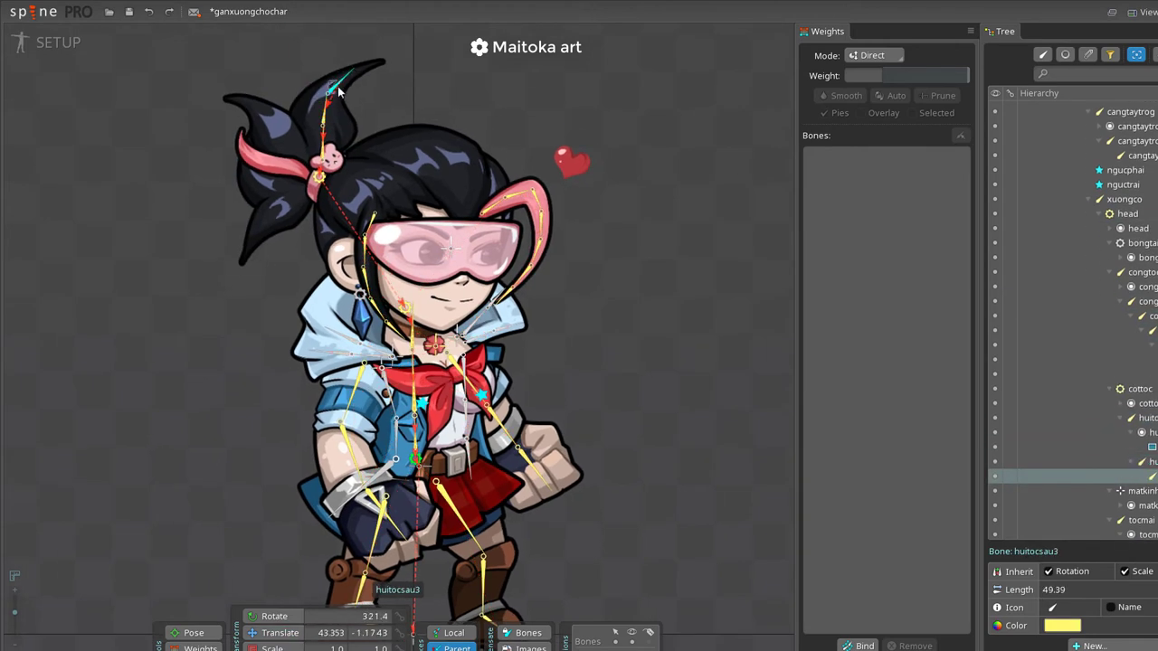
From the cottoc bone, draw a three-bone chain into each of the two remaining ponytail tufts, out to their tips
click(319, 181)
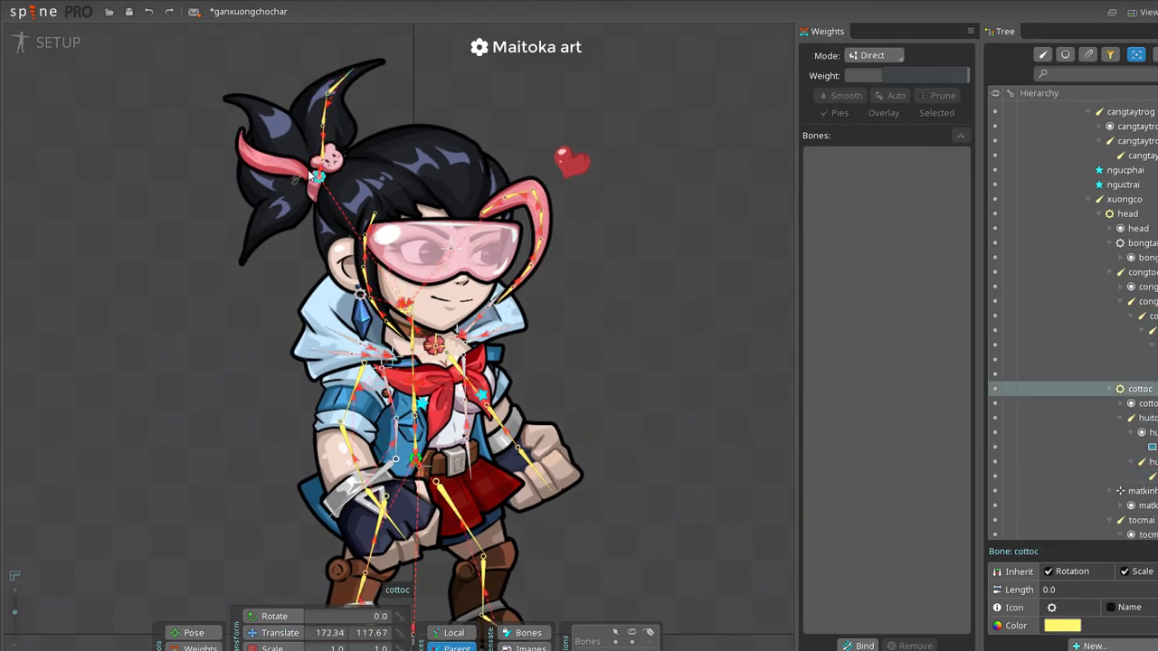
click(320, 181)
click(319, 181)
click(319, 181)
click(319, 181)
drag(303, 187, 280, 206)
drag(280, 206, 243, 263)
key(space)
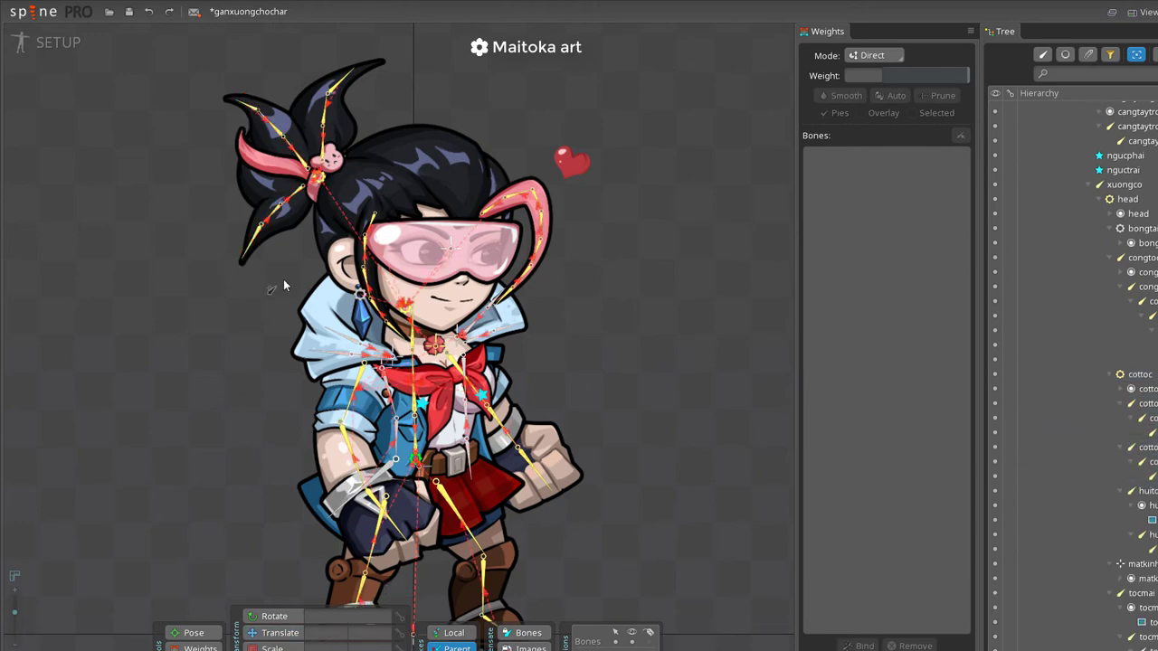
Set the colour of the hair tie bone, the ponytail chains and the tocmai side lock bones to white
click(319, 176)
ctrl+click(323, 140)
ctrl+click(325, 110)
ctrl+click(271, 122)
ctrl+click(295, 152)
ctrl+click(290, 198)
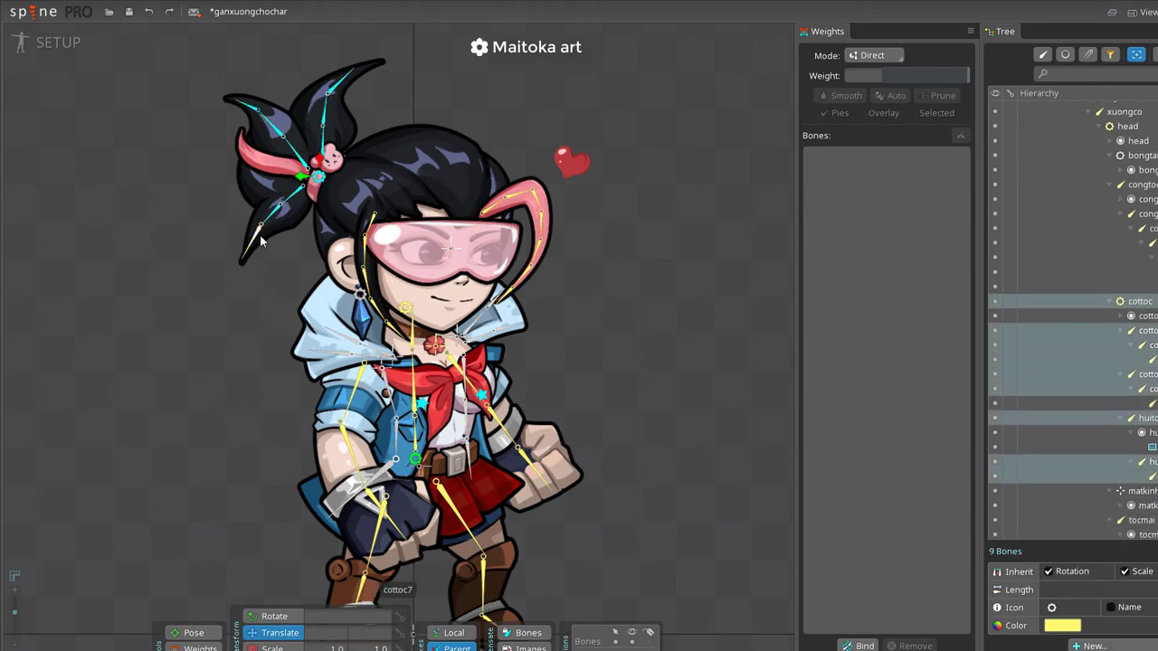
ctrl+click(253, 239)
ctrl+click(366, 253)
click(1061, 625)
click(223, 198)
click(375, 518)
Set the colour of all seven congtochong bones to white
click(462, 212)
ctrl+click(493, 185)
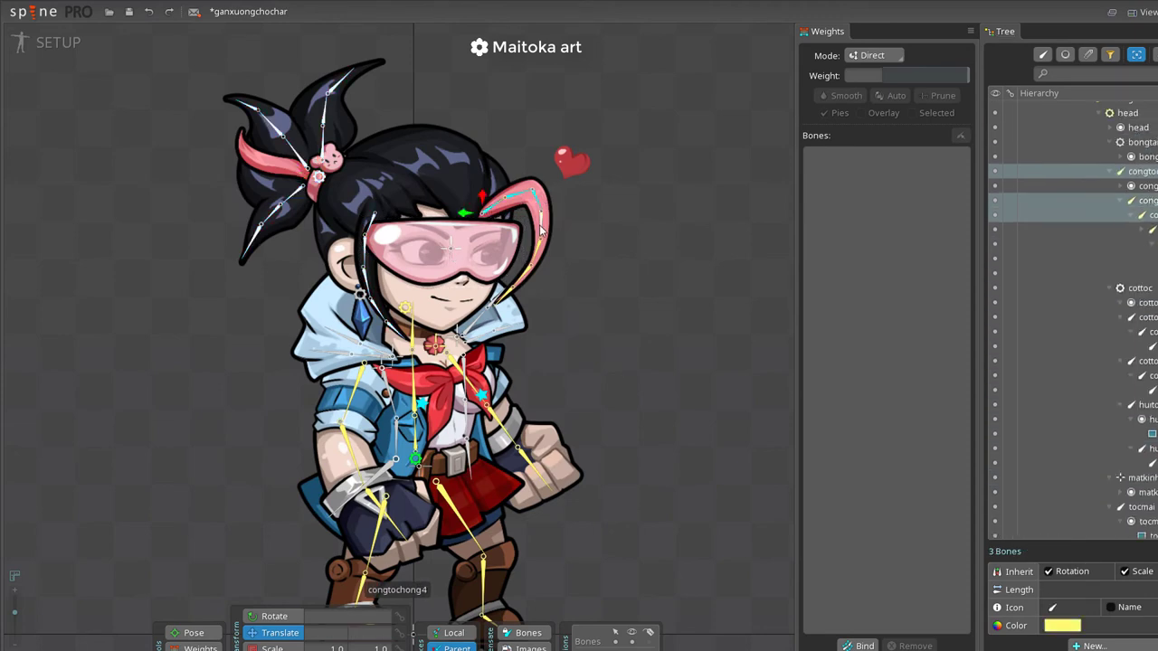
ctrl+click(534, 199)
ctrl+click(543, 245)
click(1062, 625)
click(222, 198)
click(378, 519)
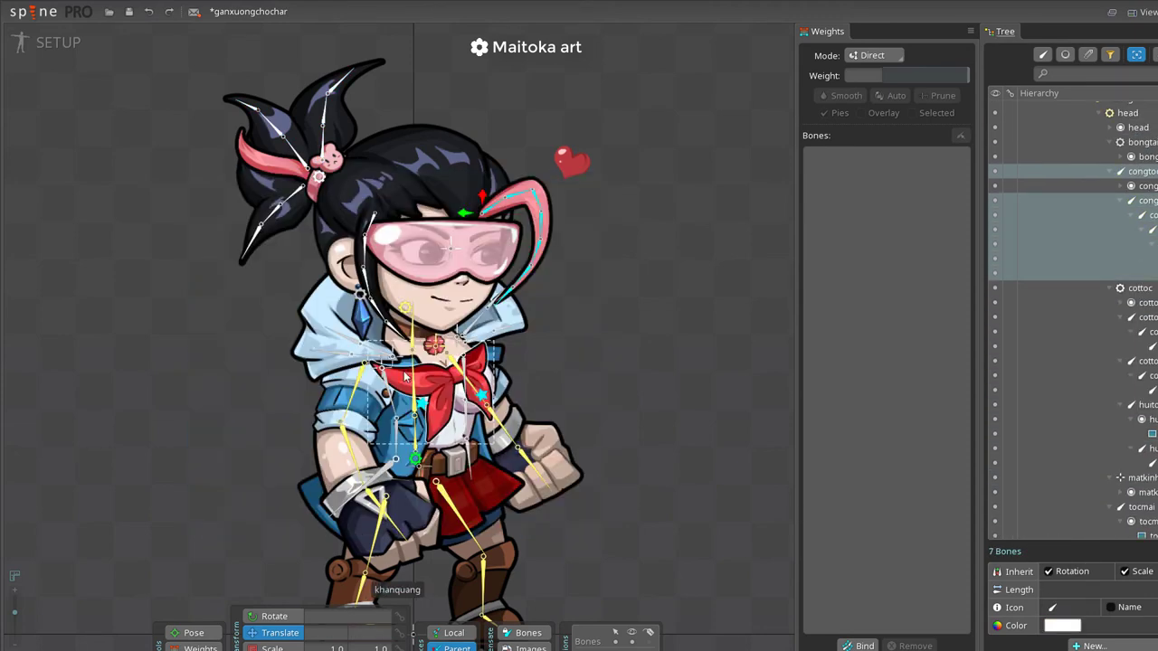
Under Hip, create a vay bone at the skirt's waist with the vay image, and fan three child bones down the skirt
click(431, 471)
drag(472, 468, 503, 496)
click(430, 472)
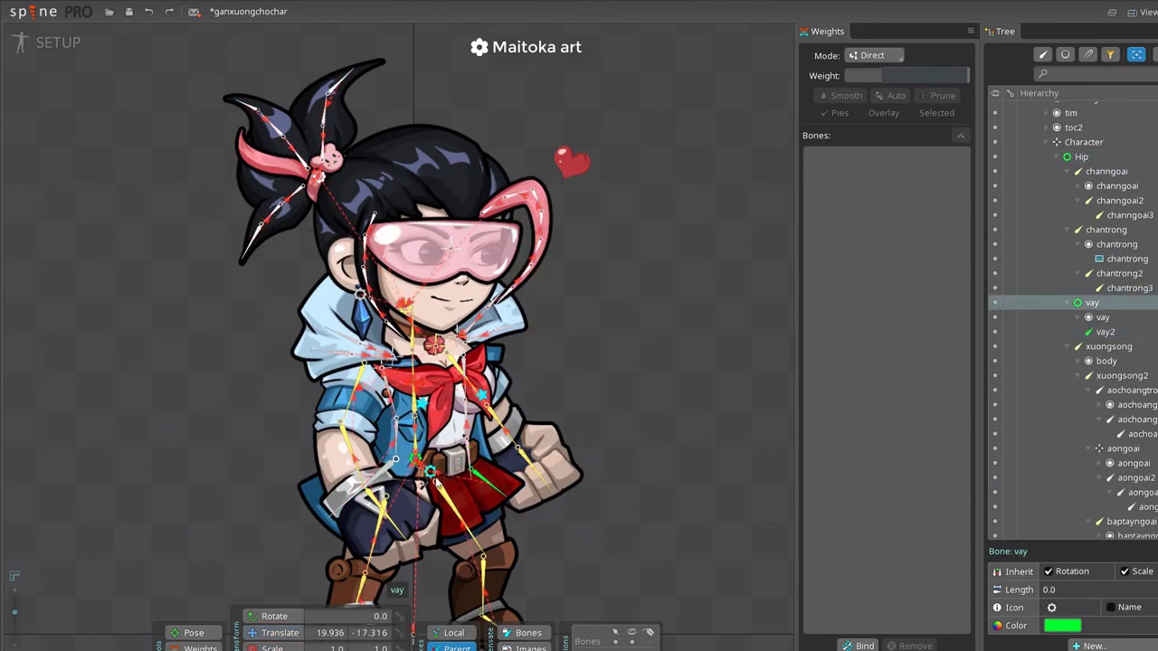
drag(438, 479, 449, 531)
click(430, 472)
drag(409, 472, 385, 519)
Set the colour of the skirt bones vay, vay2, vay3 and vay4 to white
ctrl+click(1105, 346)
ctrl+click(1105, 332)
ctrl+click(1091, 302)
click(1062, 625)
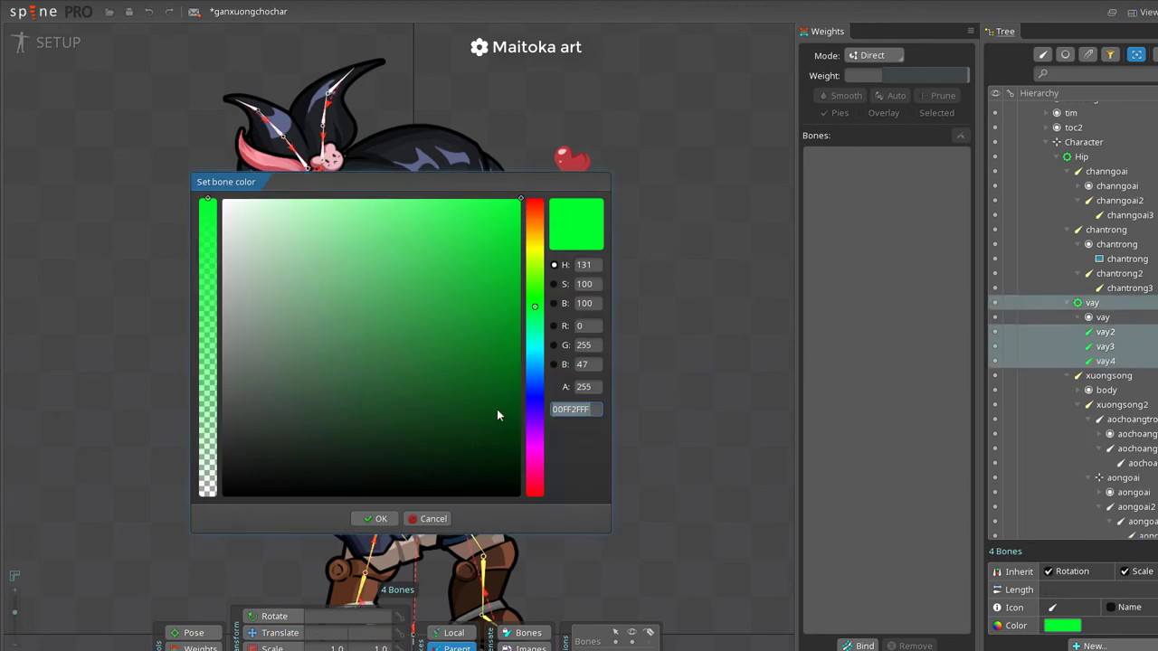
click(223, 198)
click(374, 518)
From the khanquang bone at the scarf knot, draw four two-bone chains along the scarf's parts, the last bone about 37 long
click(413, 387)
click(457, 374)
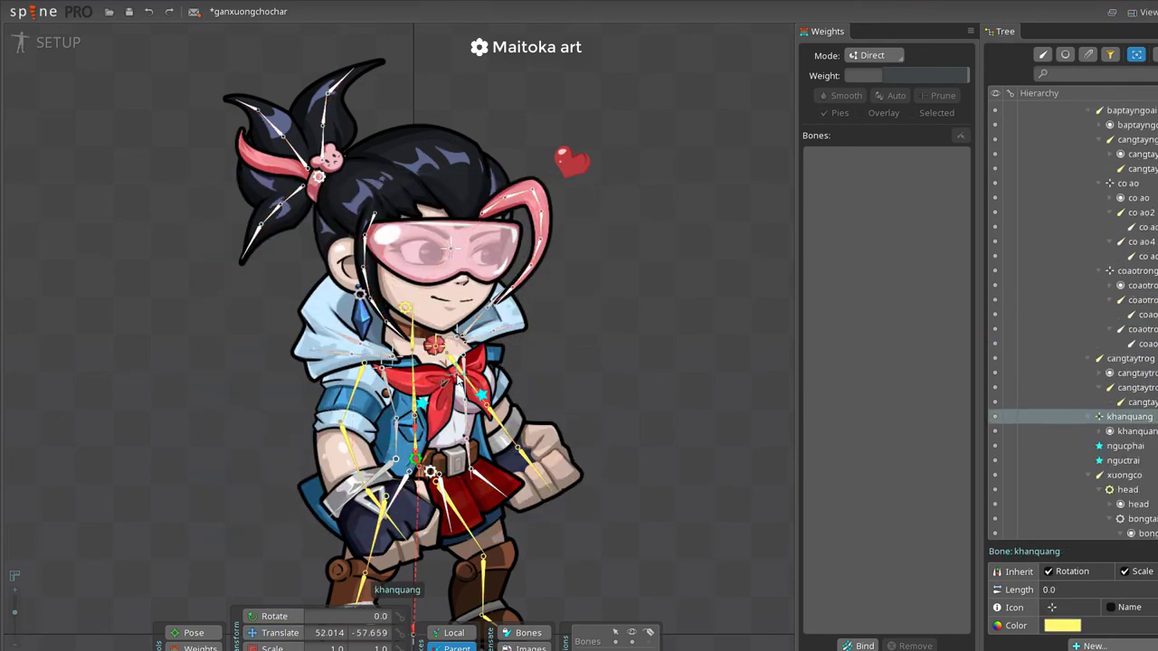
click(439, 378)
click(407, 376)
click(457, 375)
scroll(472, 377, up, 1)
key(n)
drag(455, 373, 478, 363)
mouse_move(478, 363)
mouse_down()
mouse_move(489, 349)
mouse_move(427, 432)
mouse_move(476, 384)
mouse_move(491, 410)
mouse_up()
click(454, 375)
click(454, 374)
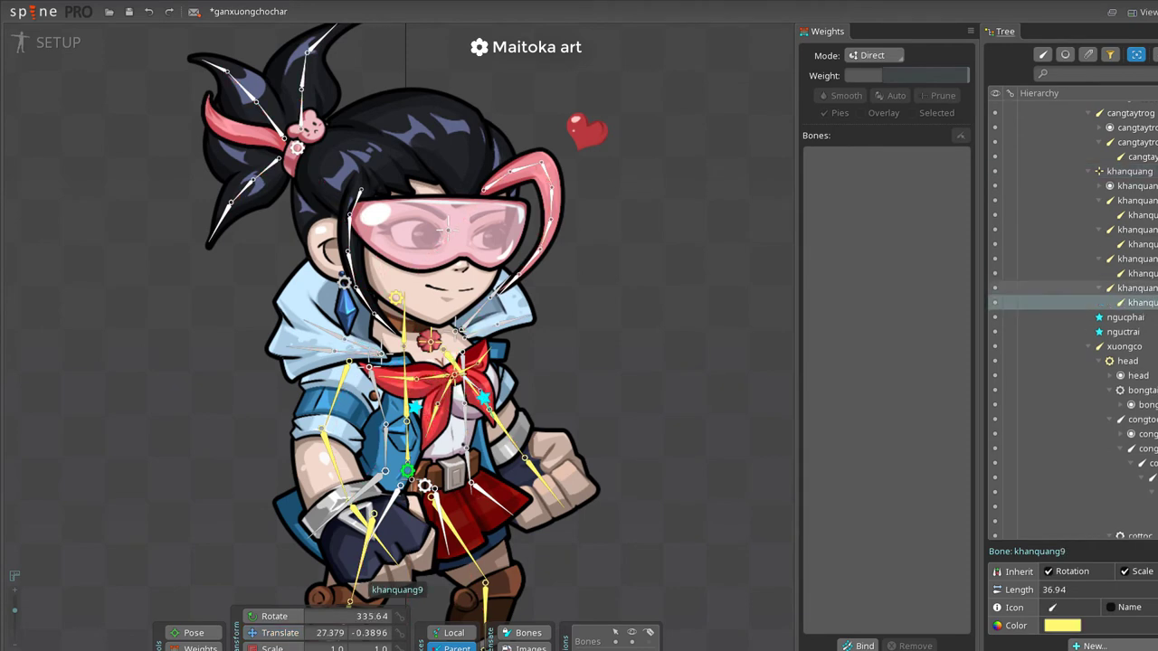
Set the colour of khanquang and all its scarf child bones to light red
drag(1131, 302, 1131, 171)
click(1061, 625)
click(535, 201)
key(Return)
scroll(596, 440, down, 2)
key(space)
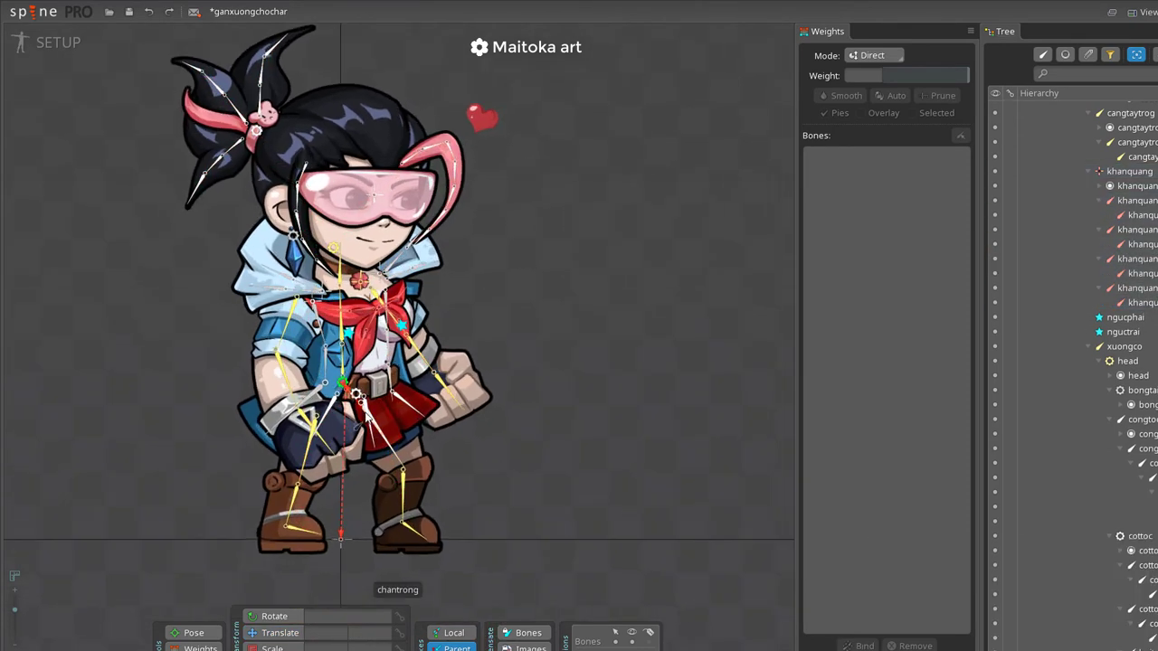
Under Hip, create a bone at the belt and attach the thatlung image
scroll(357, 388, up, 3)
click(353, 387)
click(352, 384)
scroll(352, 384, down, 1)
key(Escape)
scroll(331, 533, down, 1)
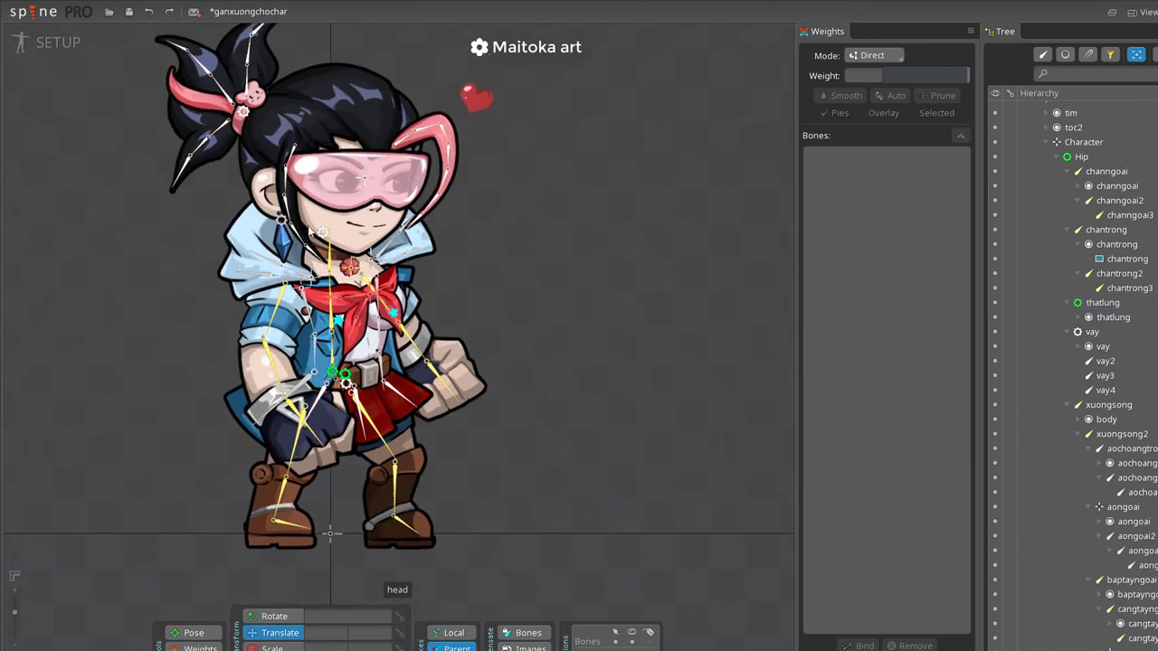
scroll(276, 254, up, 1)
click(276, 237)
key(c)
scroll(561, 296, down, 1)
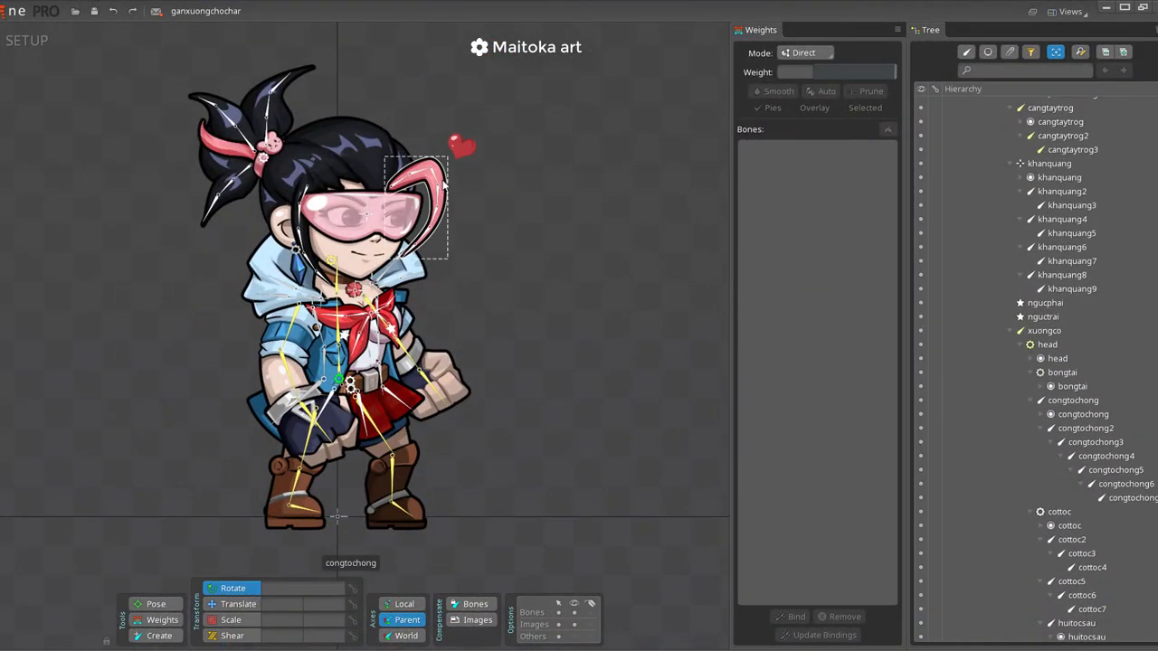
Convert the congtochong image attachment of the curved pink strand to a mesh
click(443, 184)
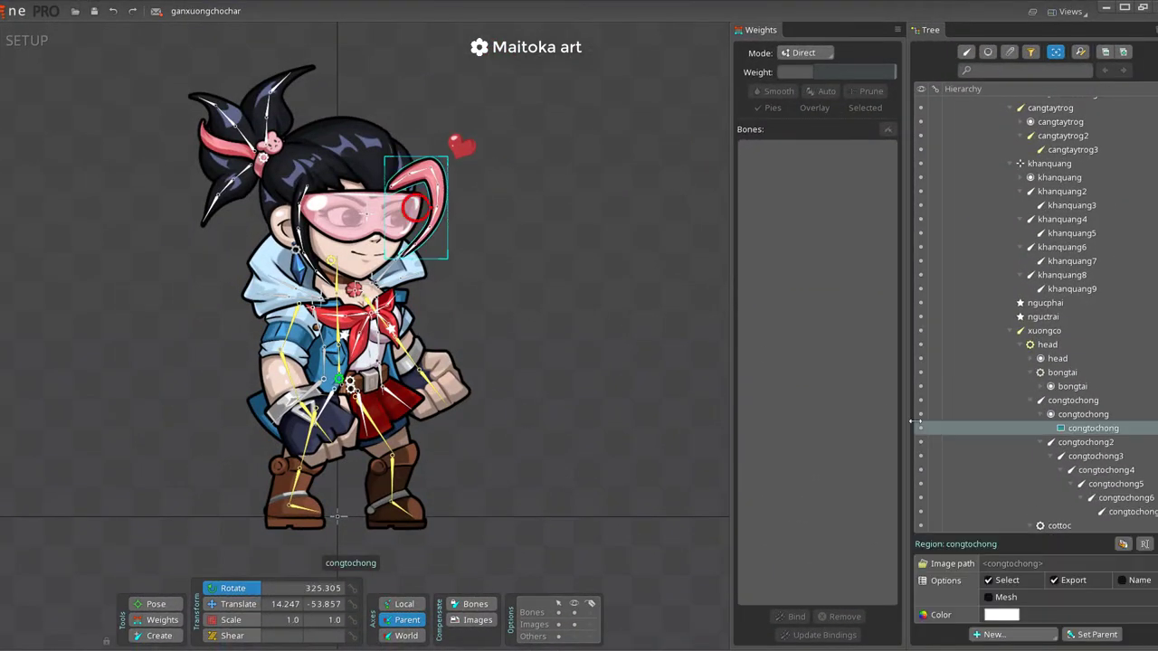
click(987, 596)
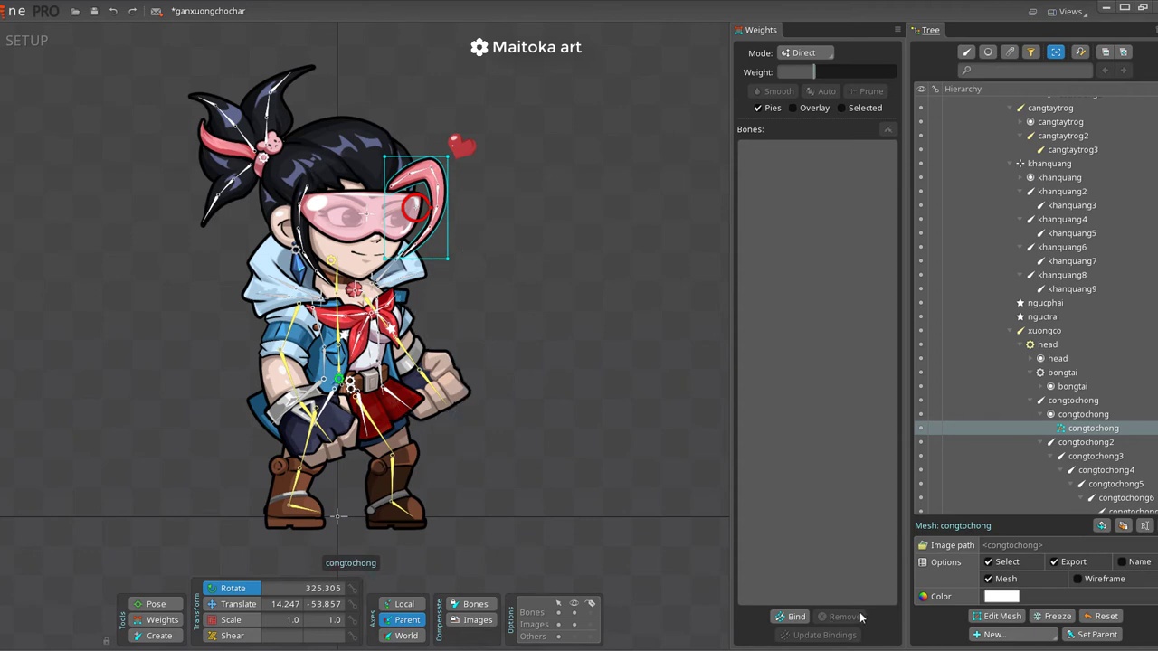
Draw a new mesh hull for congtochong that closely follows the outer and inner edges of the curved pink strand
click(1001, 616)
click(279, 604)
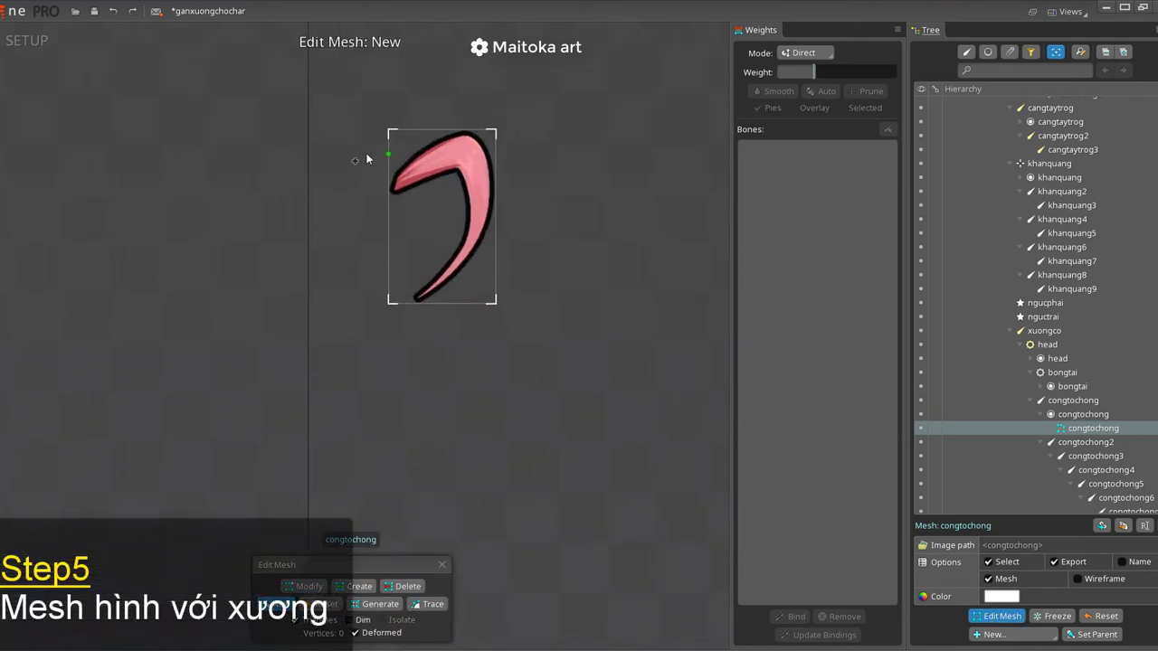
click(412, 149)
click(440, 132)
click(473, 264)
click(448, 291)
click(415, 303)
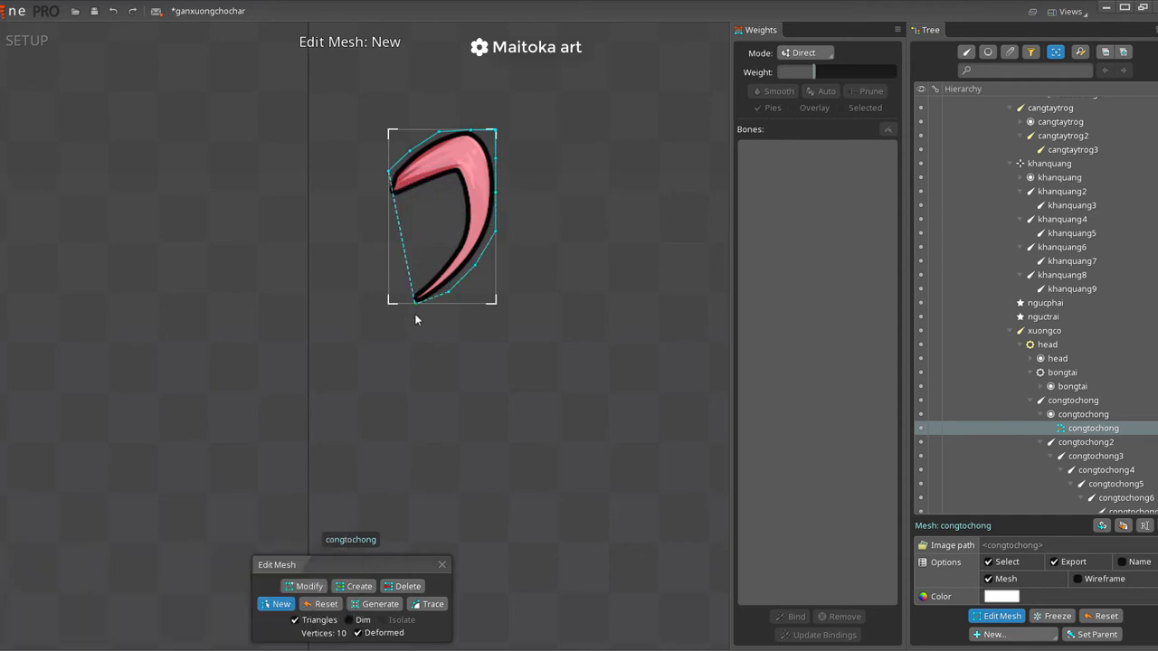
click(405, 295)
click(434, 269)
click(446, 240)
click(461, 210)
click(450, 179)
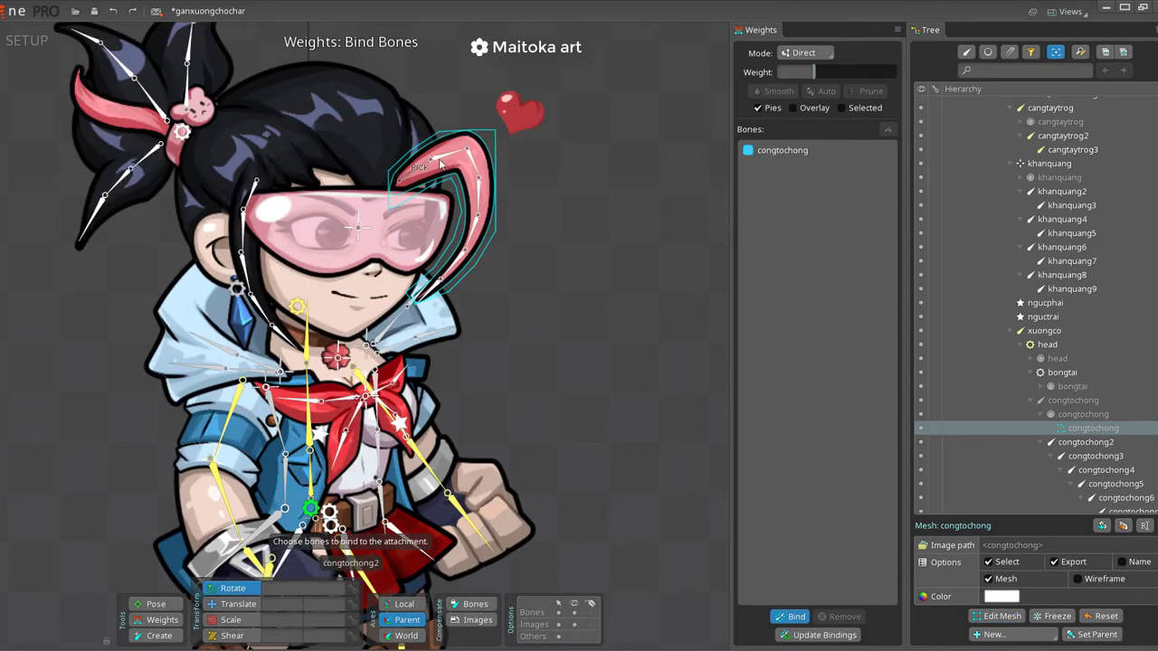
Bind the congtochong mesh to the chain of bones along the pink strand, starting with congtochong2, and calculate the weights automatically
click(439, 161)
click(475, 164)
click(478, 196)
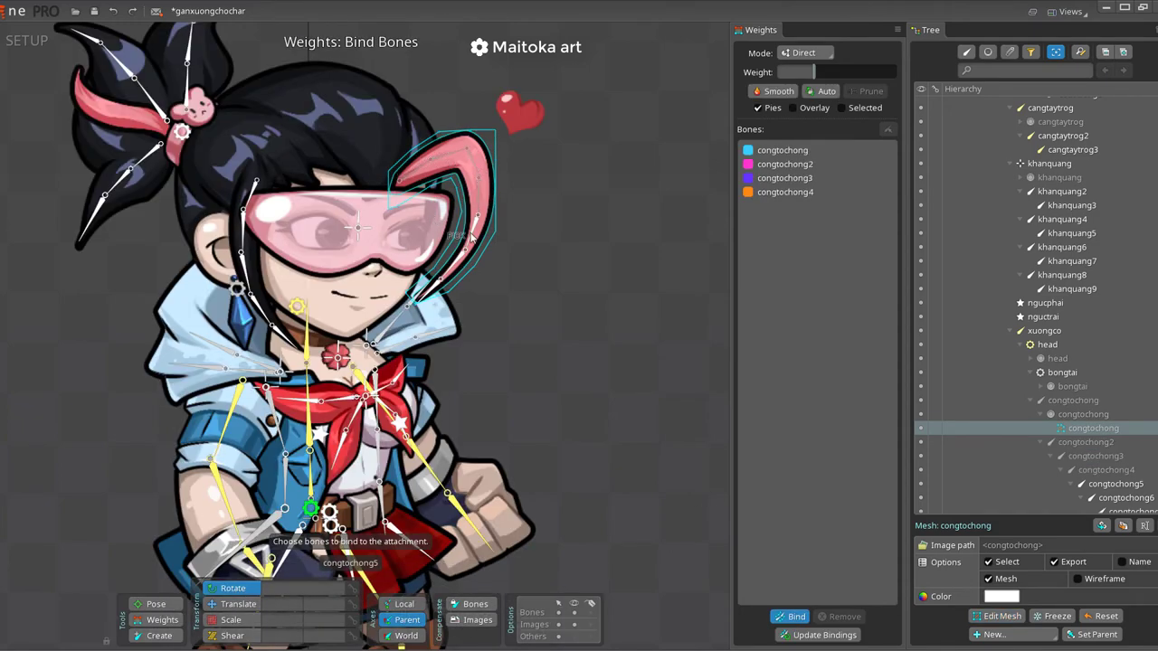
click(471, 231)
click(453, 262)
click(433, 284)
click(821, 90)
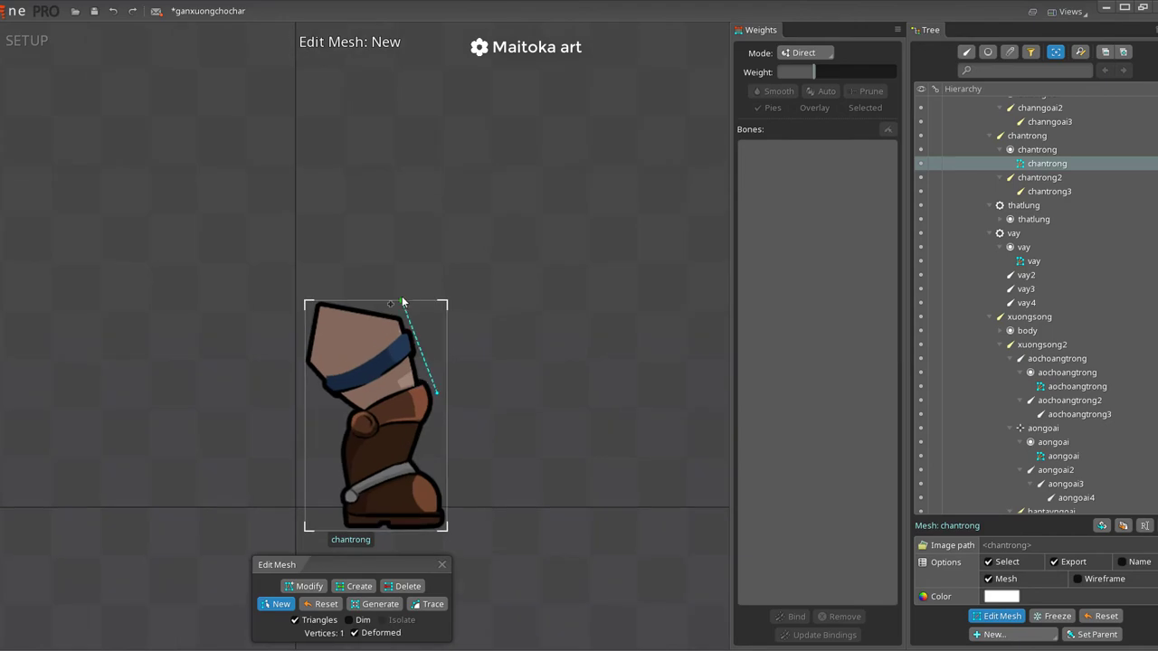
Draw new mesh hulls around the chantrong and channgoai leg images
click(402, 301)
click(439, 406)
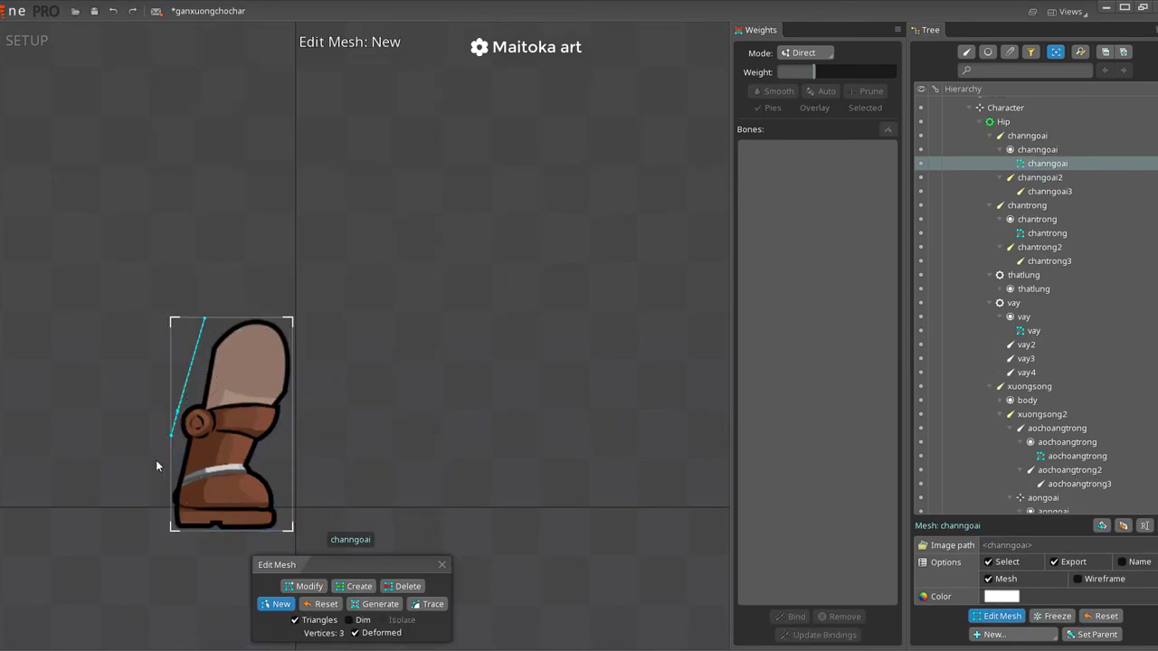
click(284, 533)
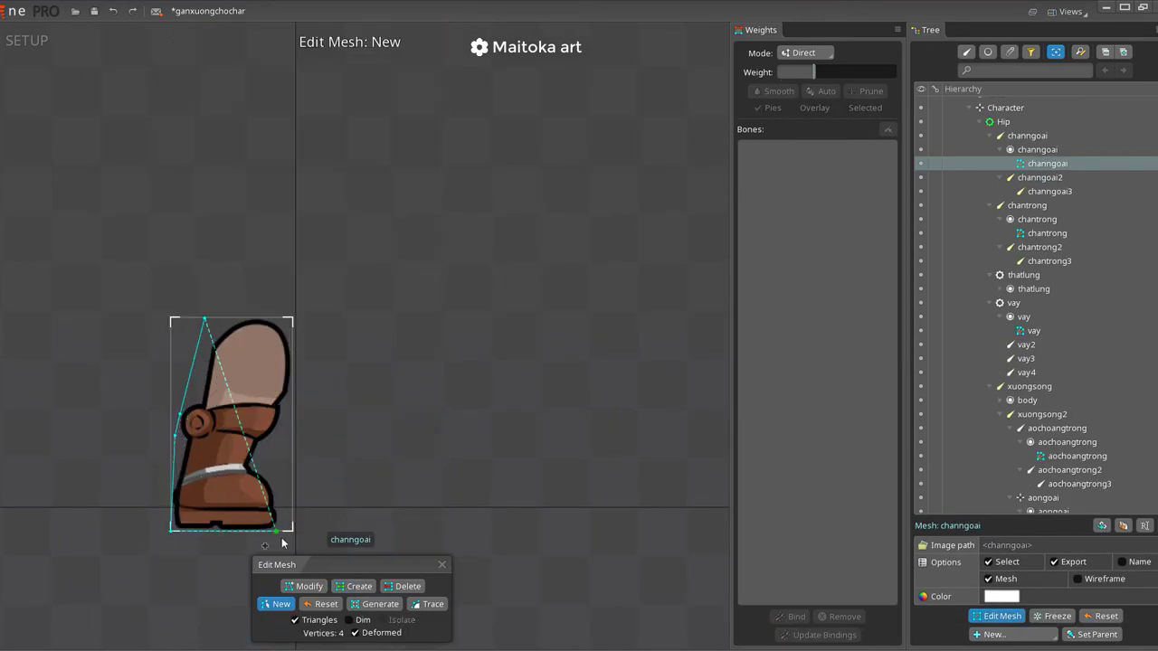
click(295, 408)
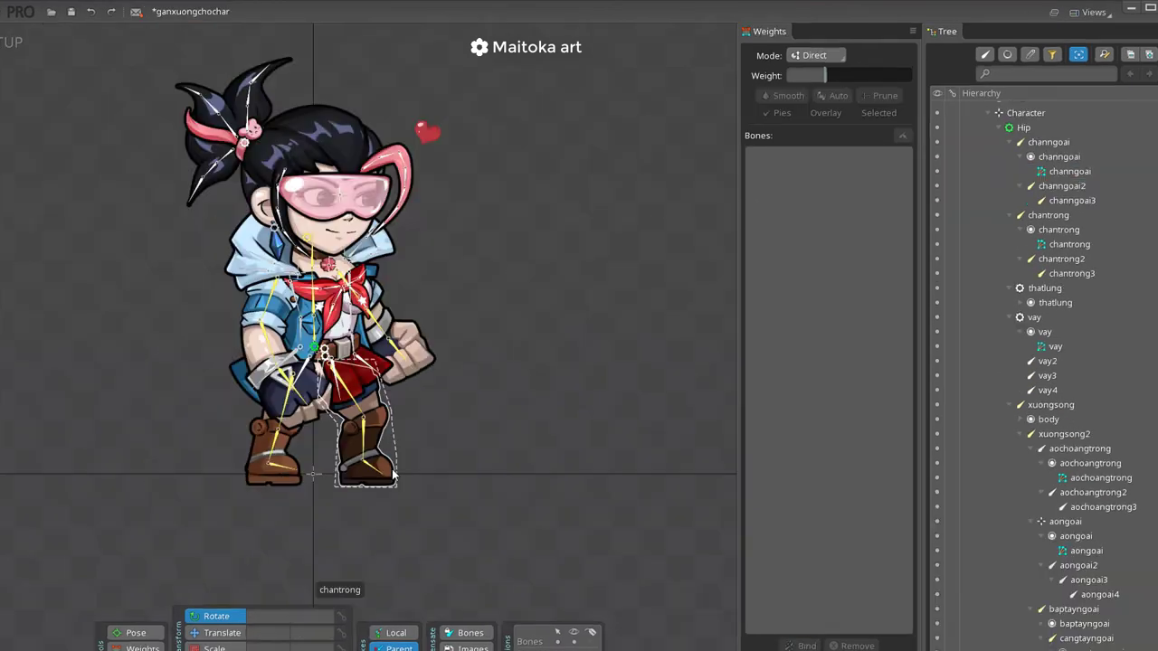
click(368, 405)
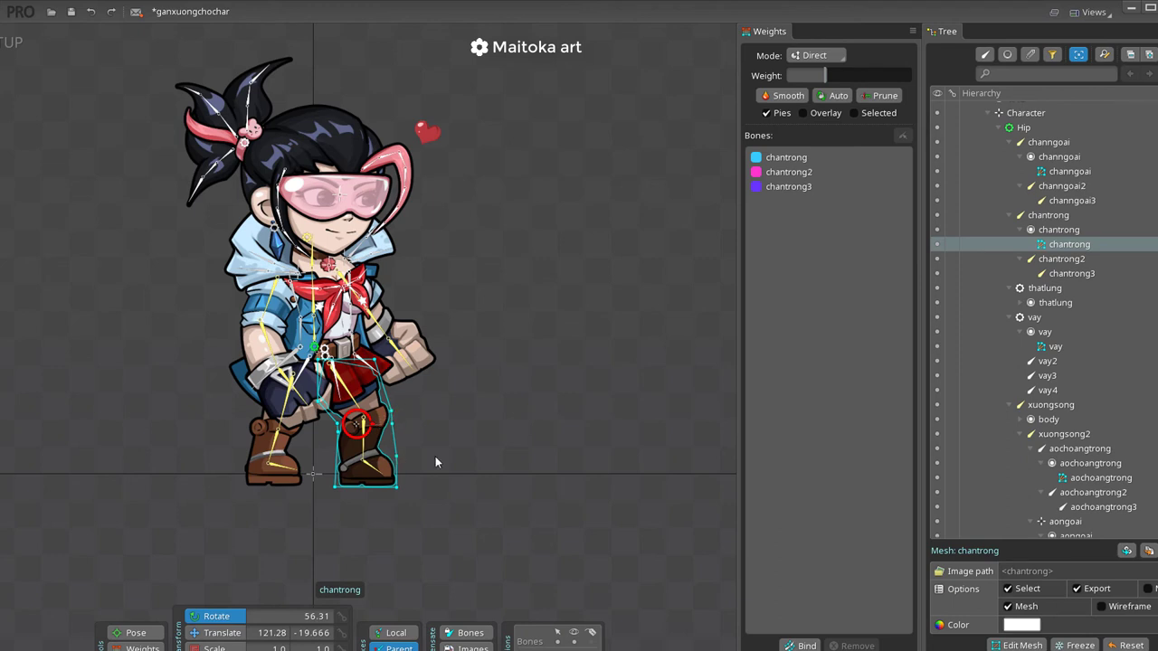
click(463, 440)
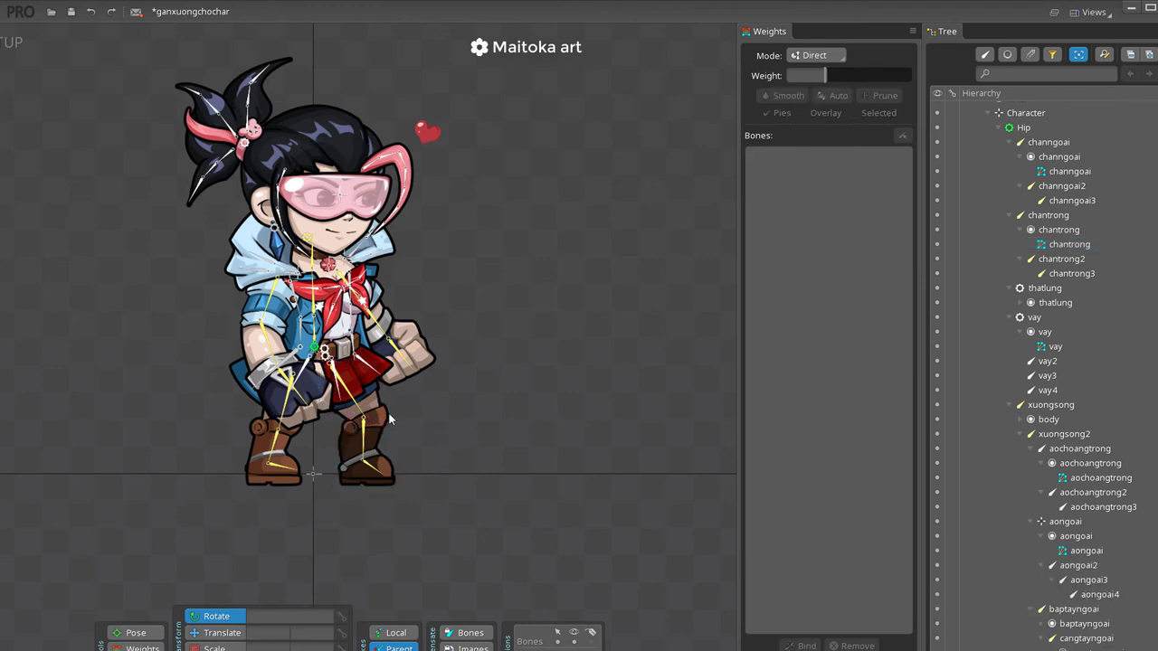
Create an IK constraint named gottrong for the bones chantrong and chantrong2, with a new target at the ankle
scroll(389, 418, up, 3)
scroll(355, 408, up, 3)
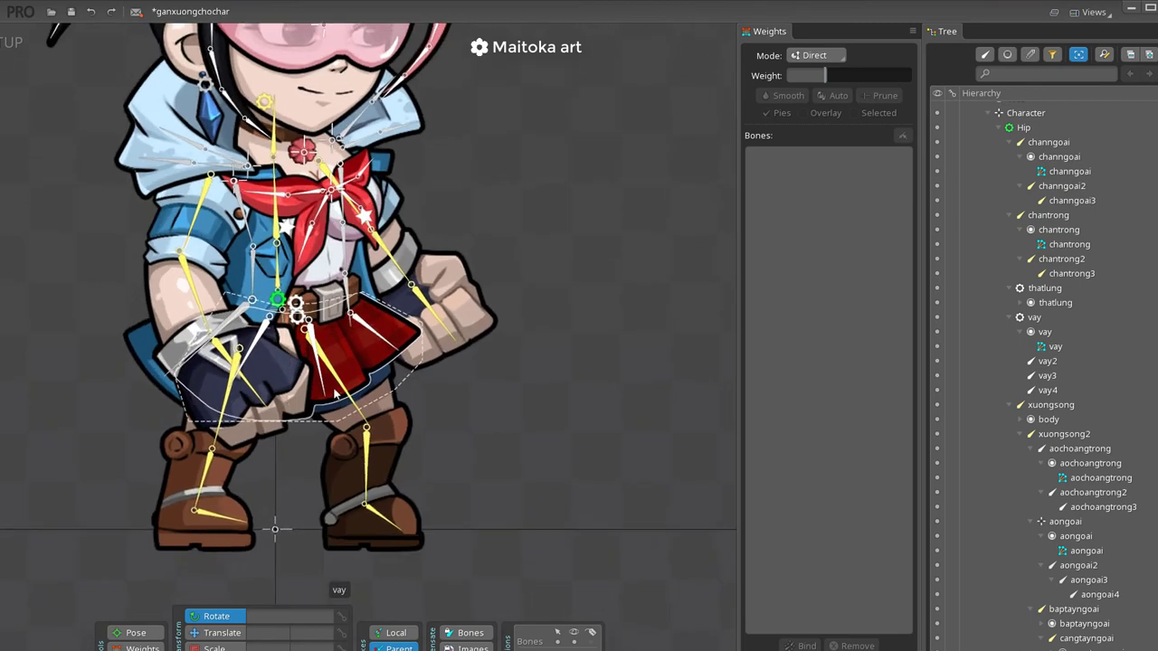
click(369, 448)
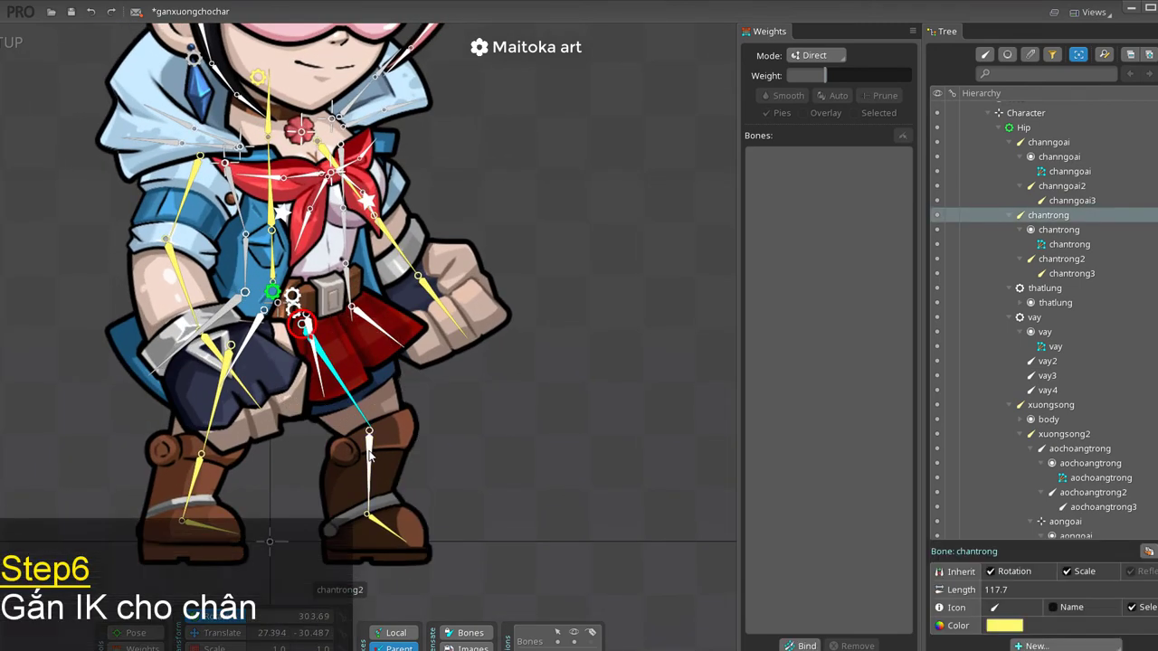
ctrl+click(371, 455)
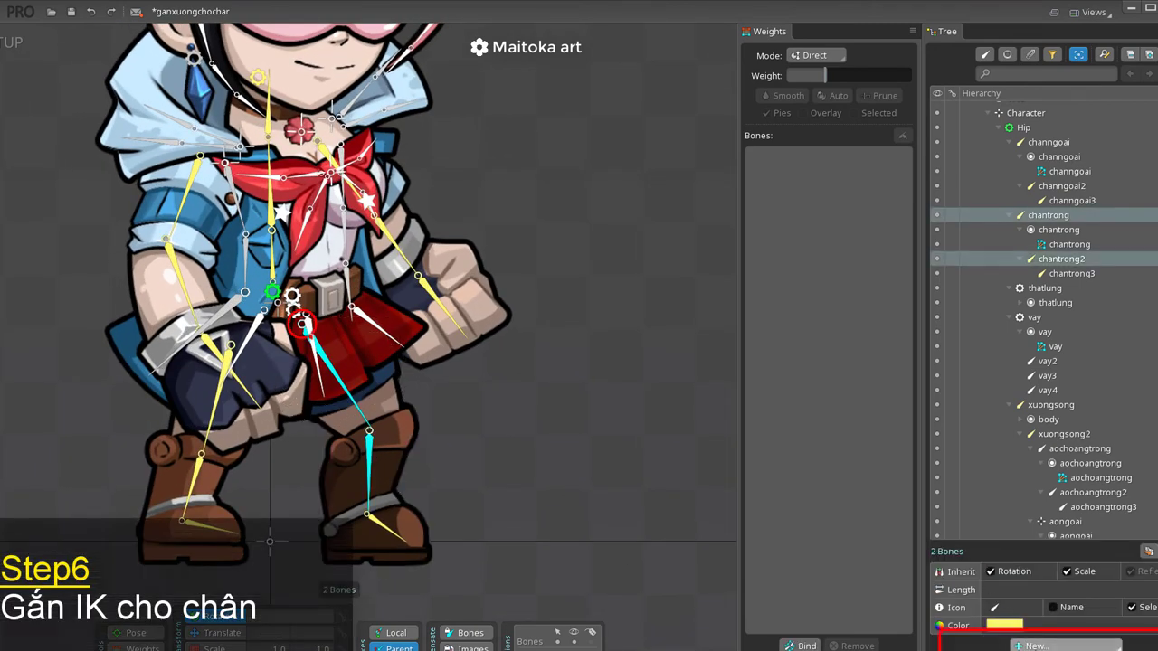
click(1065, 646)
click(1053, 597)
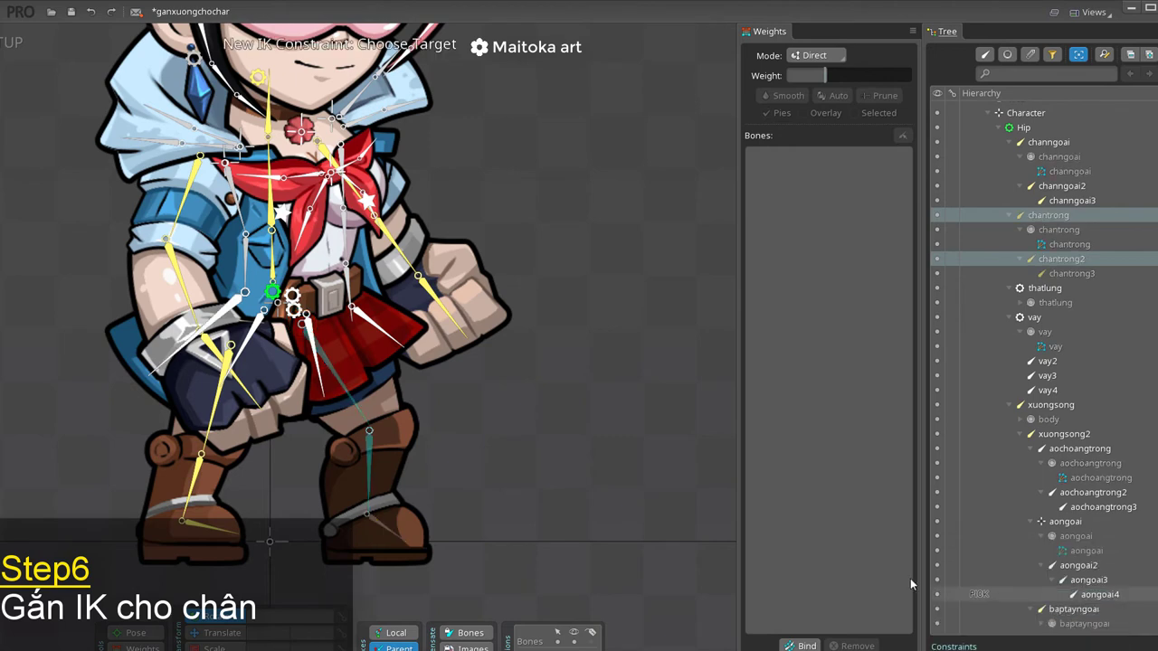
click(366, 514)
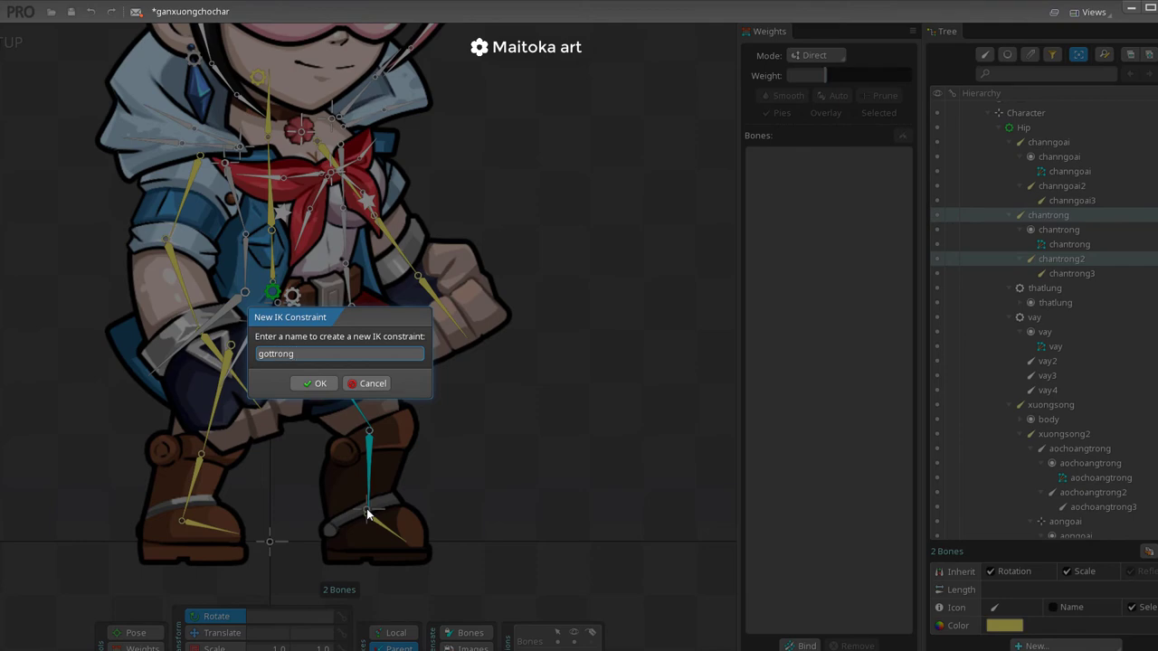
text(gottrong)
key(Return)
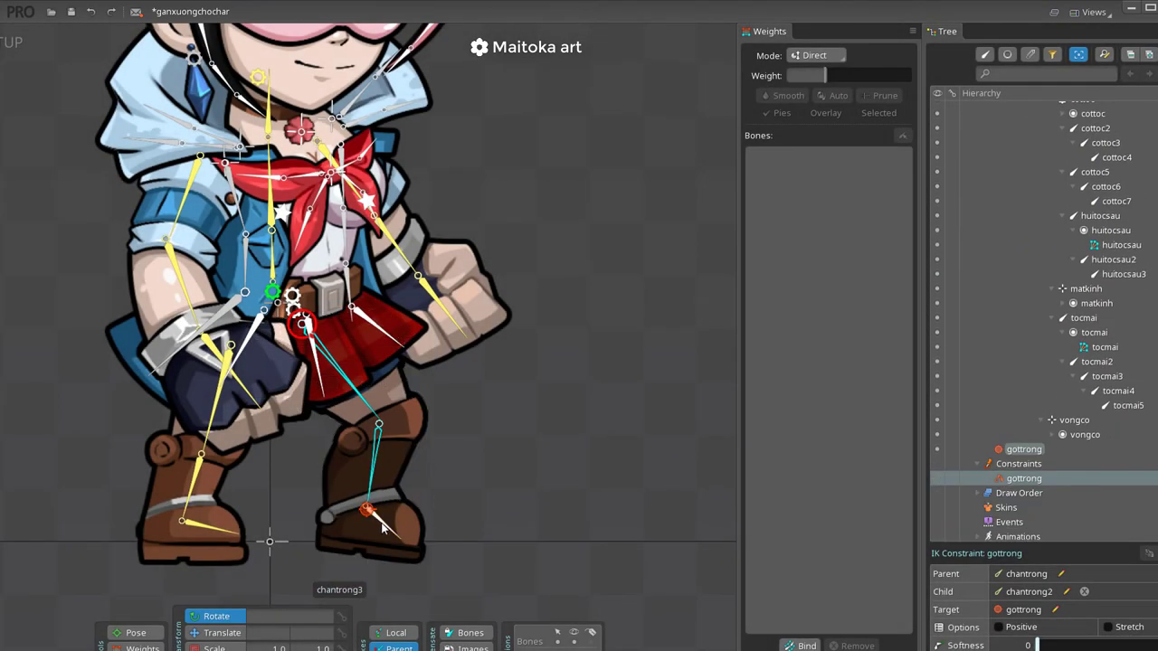
Create an IK constraint named mui_trong for the foot bone chantrong3, with a new target at the bone's toe end
click(384, 525)
click(1053, 646)
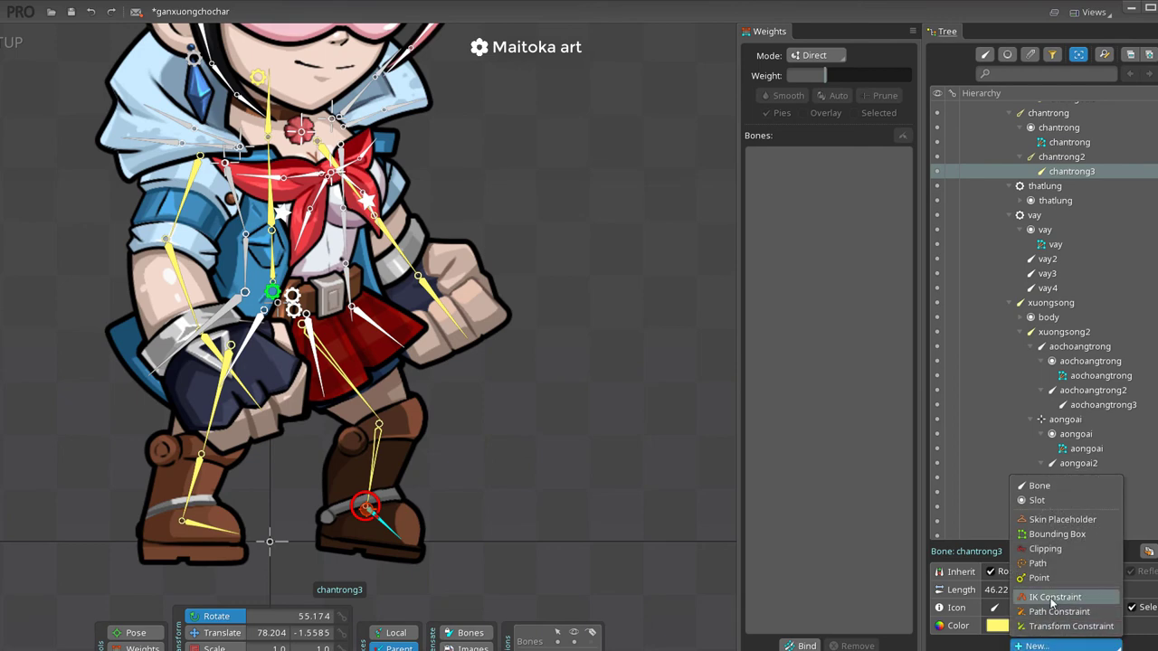
click(1055, 597)
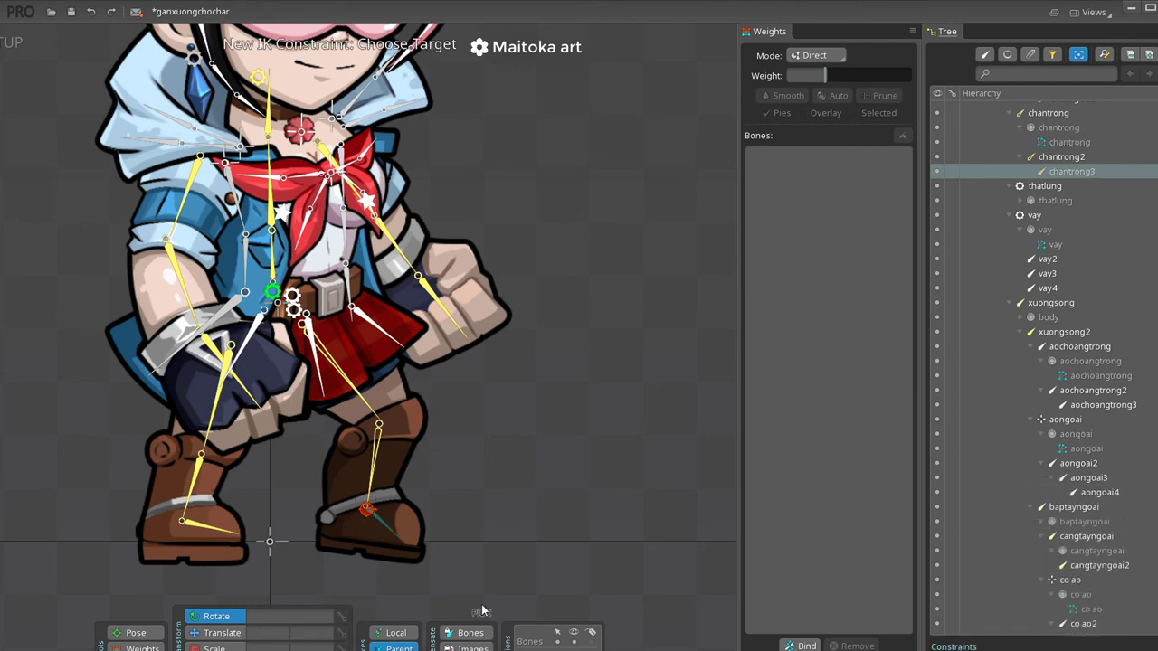
click(404, 542)
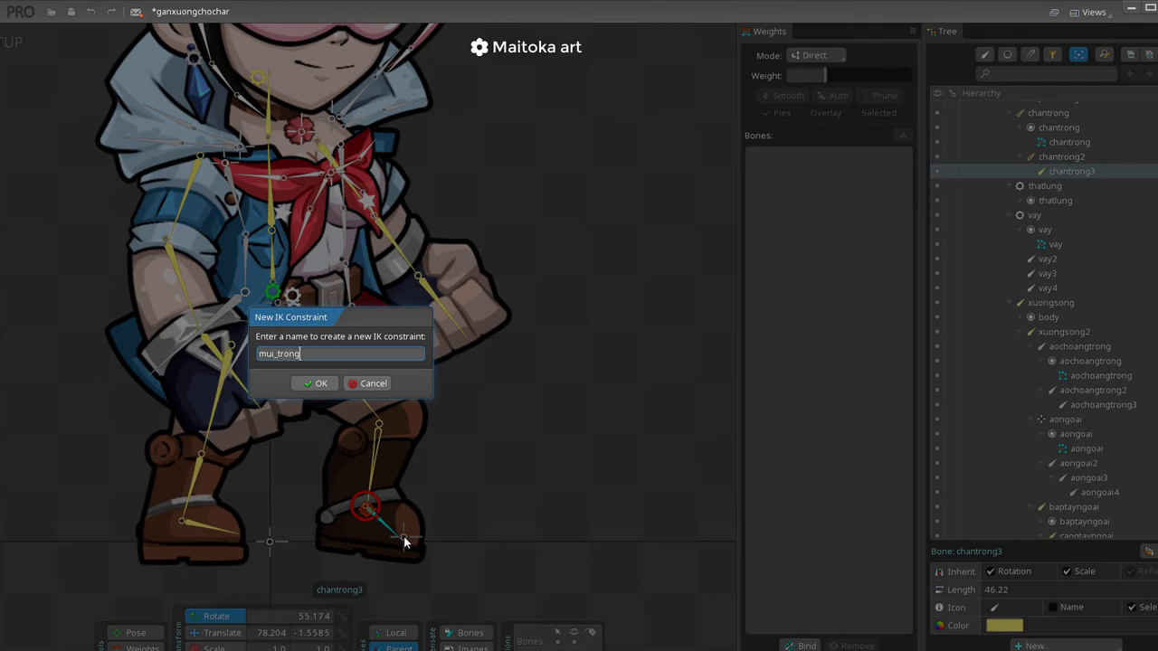
key(Return)
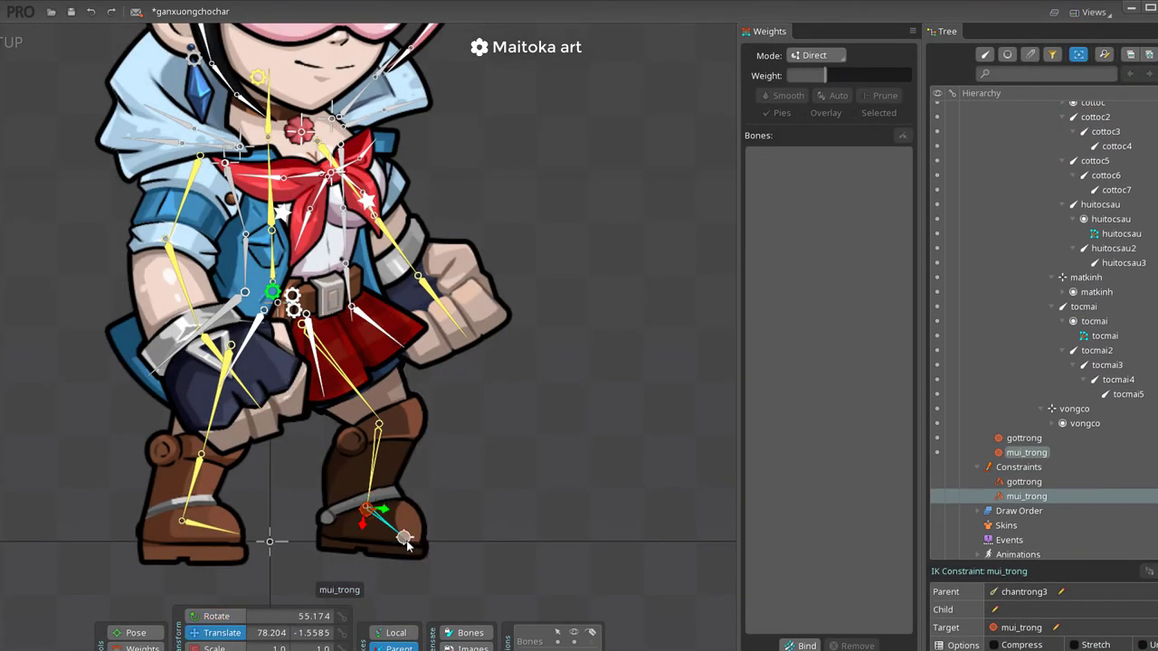
Set the mui_trong target bone to about 8.7° rotation and Y about 6.2, and parent the gottrong target bone under it
click(407, 541)
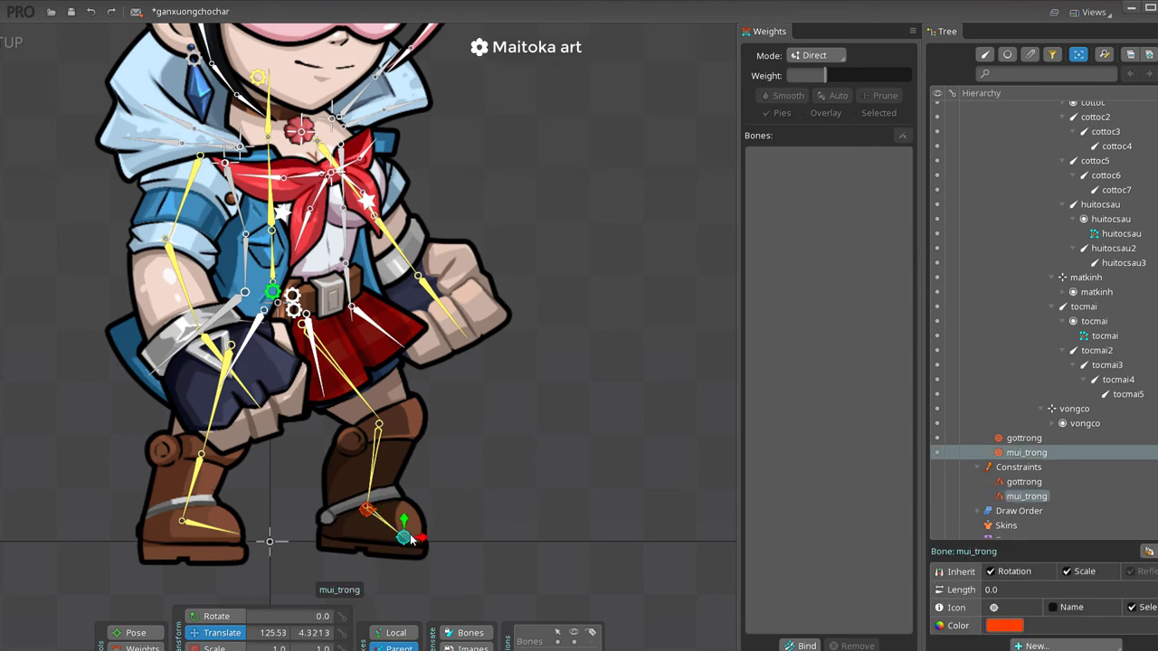
key(c)
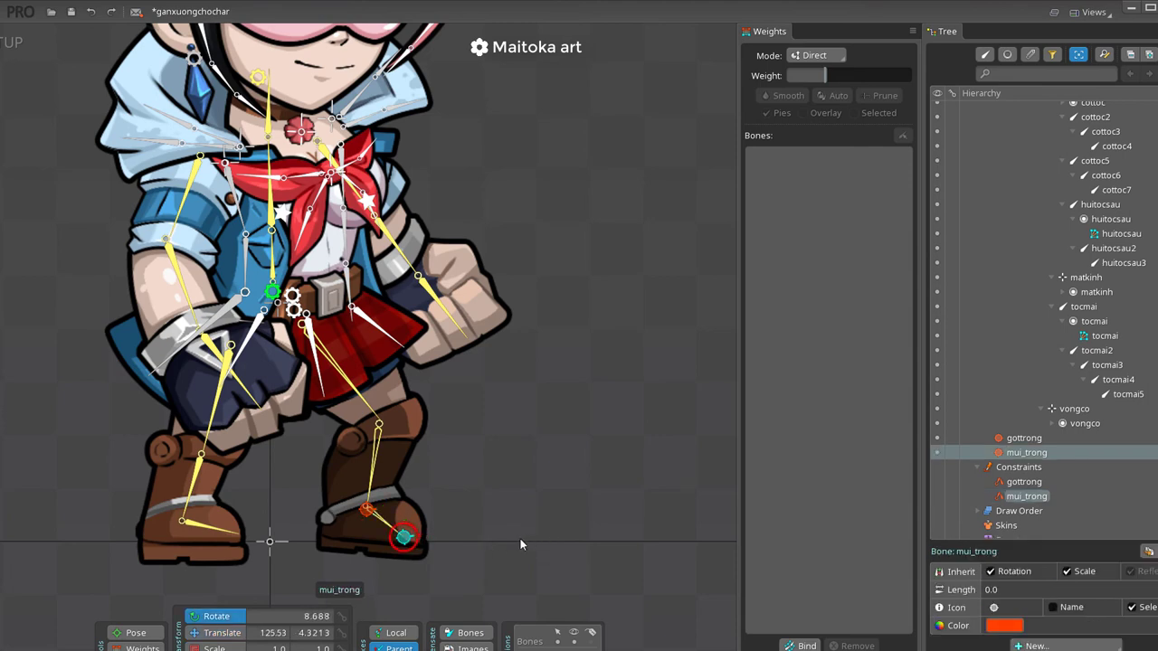
key(v)
drag(406, 523, 409, 517)
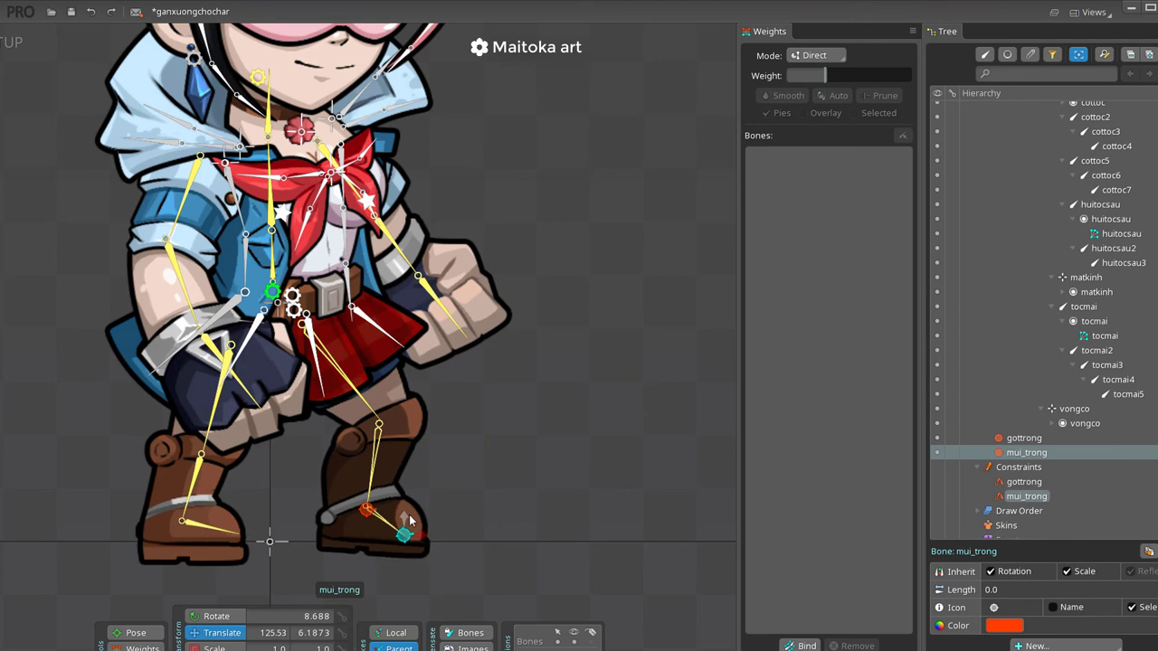
click(1020, 439)
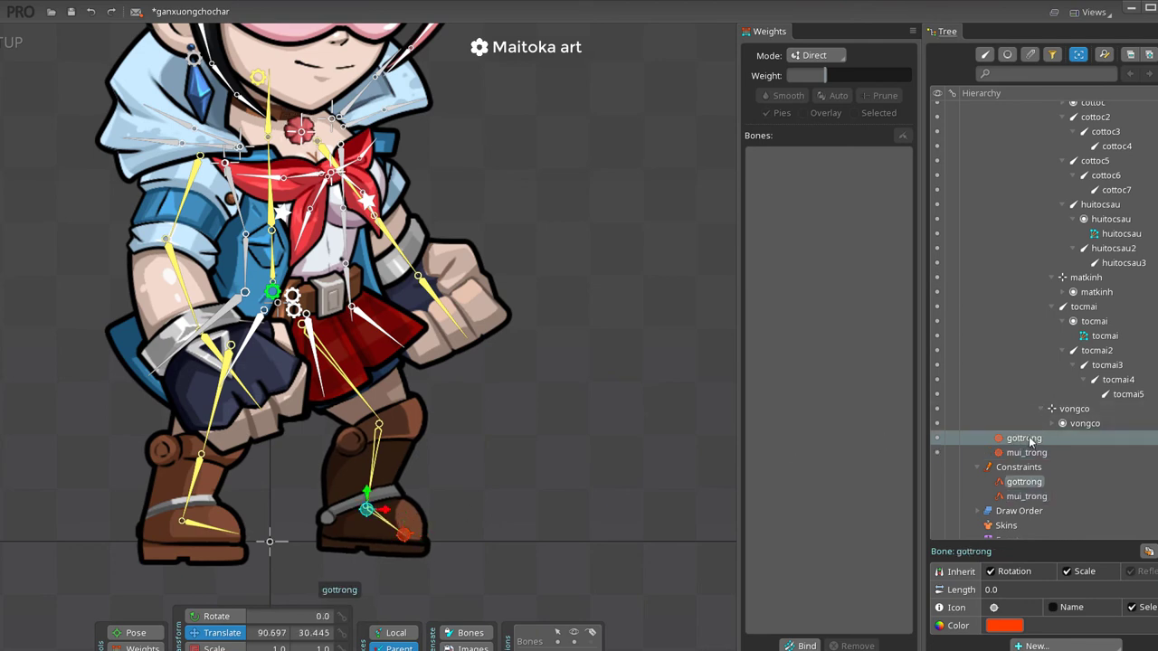
drag(1029, 441, 1027, 454)
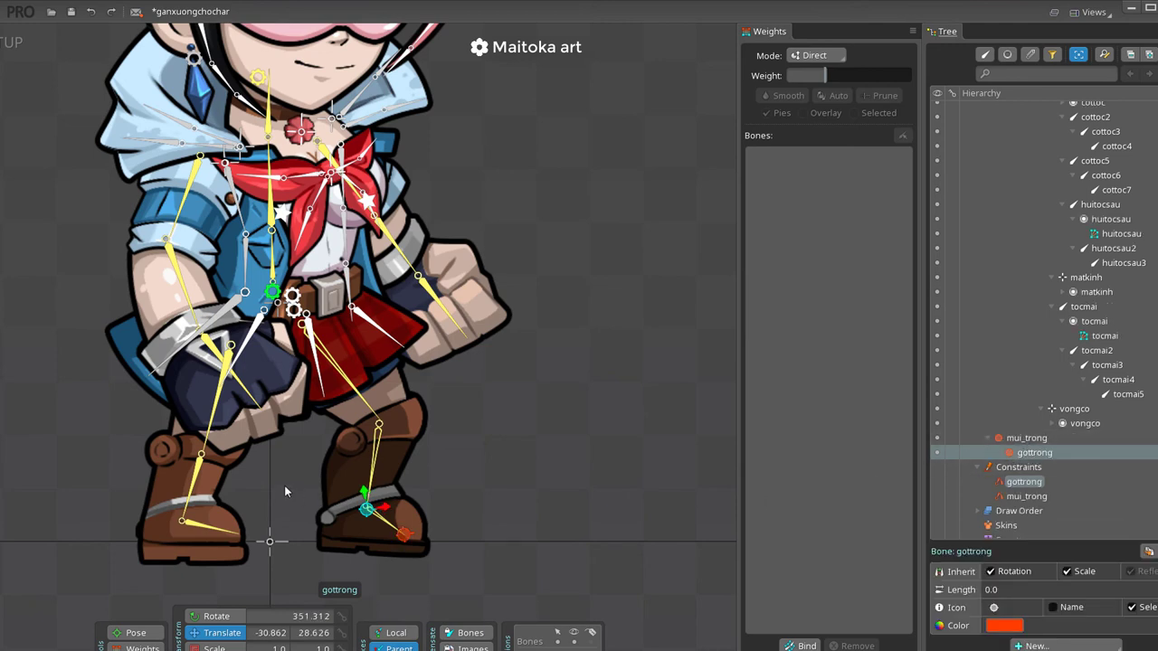
Create an IK constraint named gotngoai for the bones channgoai and channgoai2, with a new target at the ankle
click(193, 477)
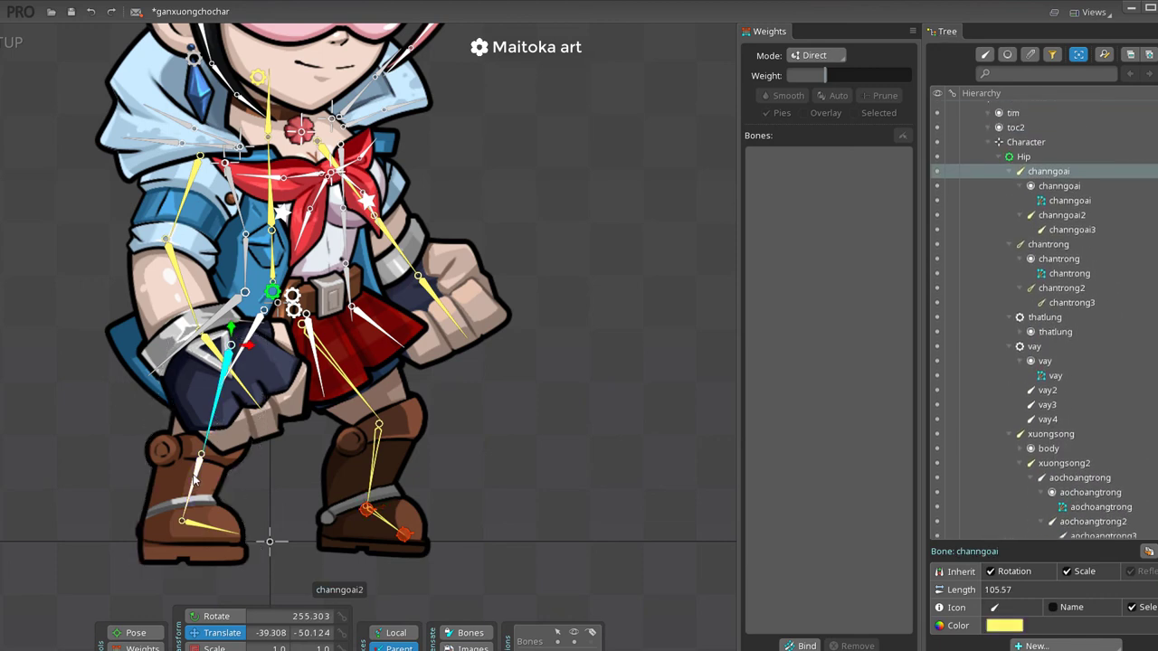
ctrl+click(194, 477)
click(1067, 645)
click(1058, 593)
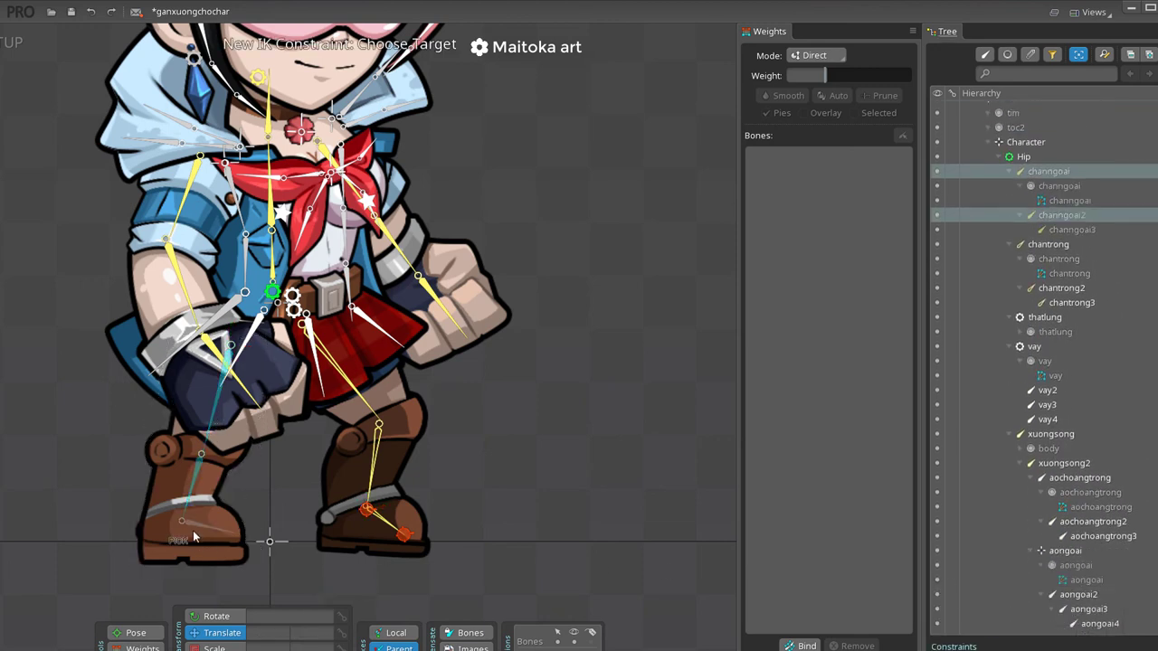
click(180, 523)
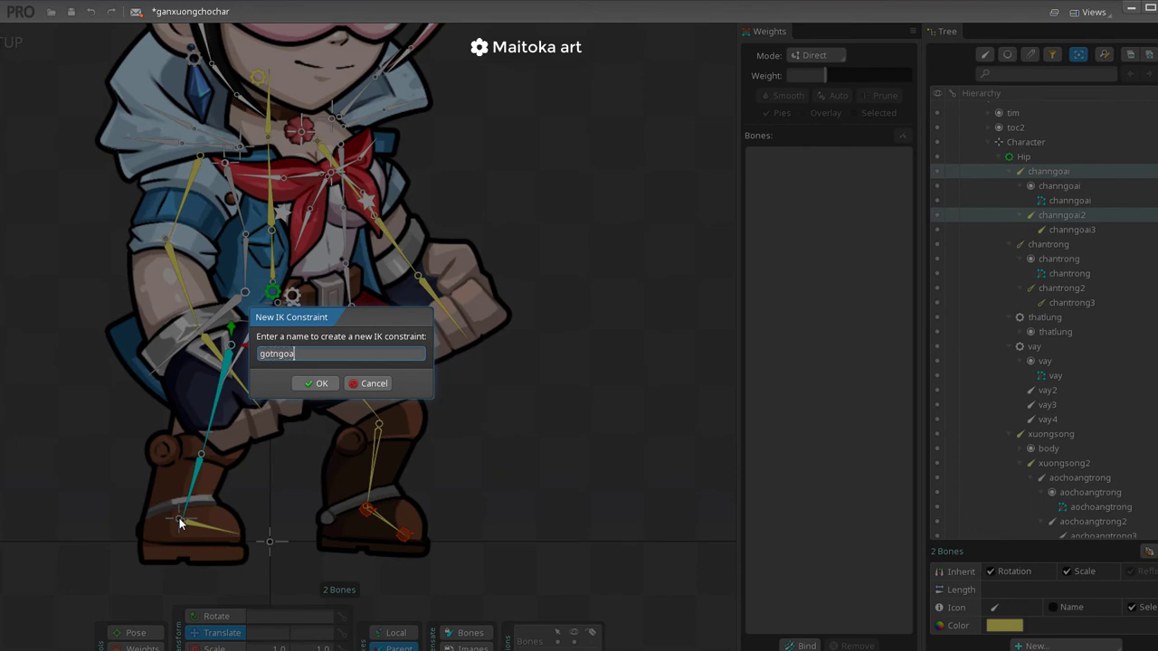
key(Return)
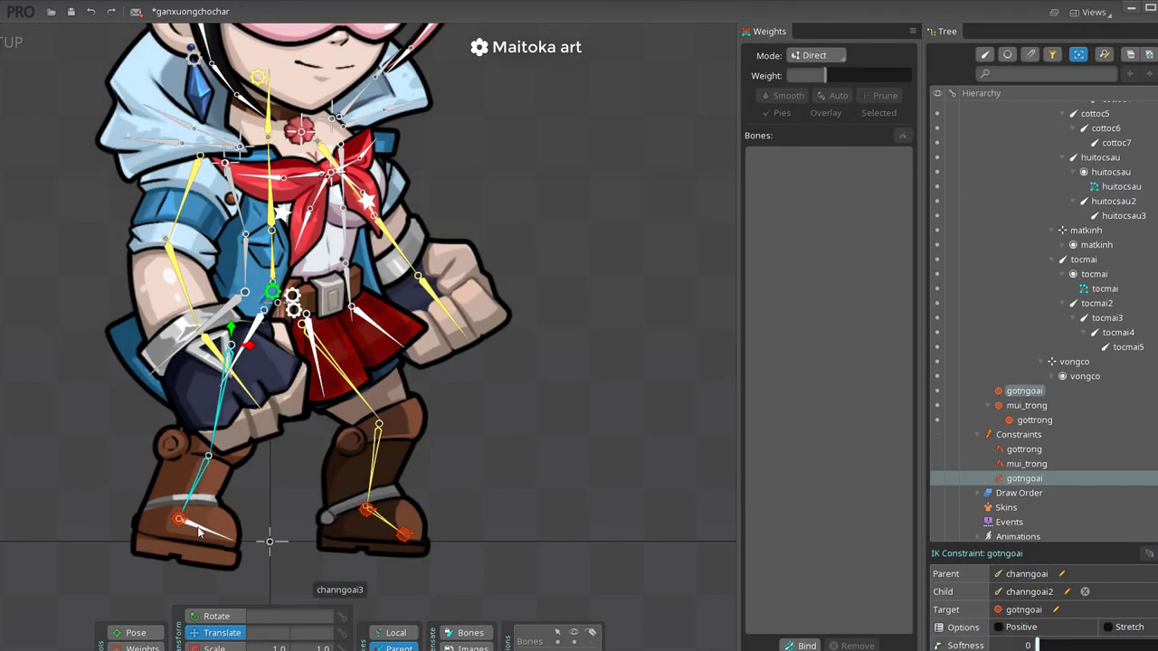
Create an IK constraint named muingoai for the foot bone channgoai3, with a new target at the bone's toe end
click(201, 531)
click(1067, 646)
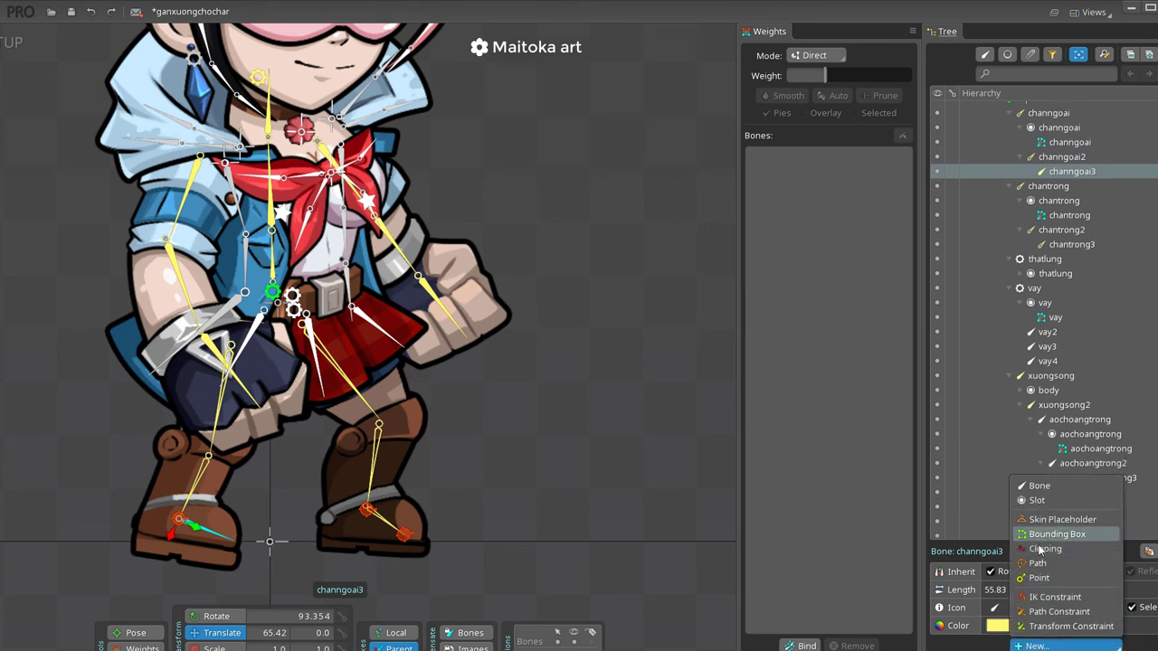
click(1051, 598)
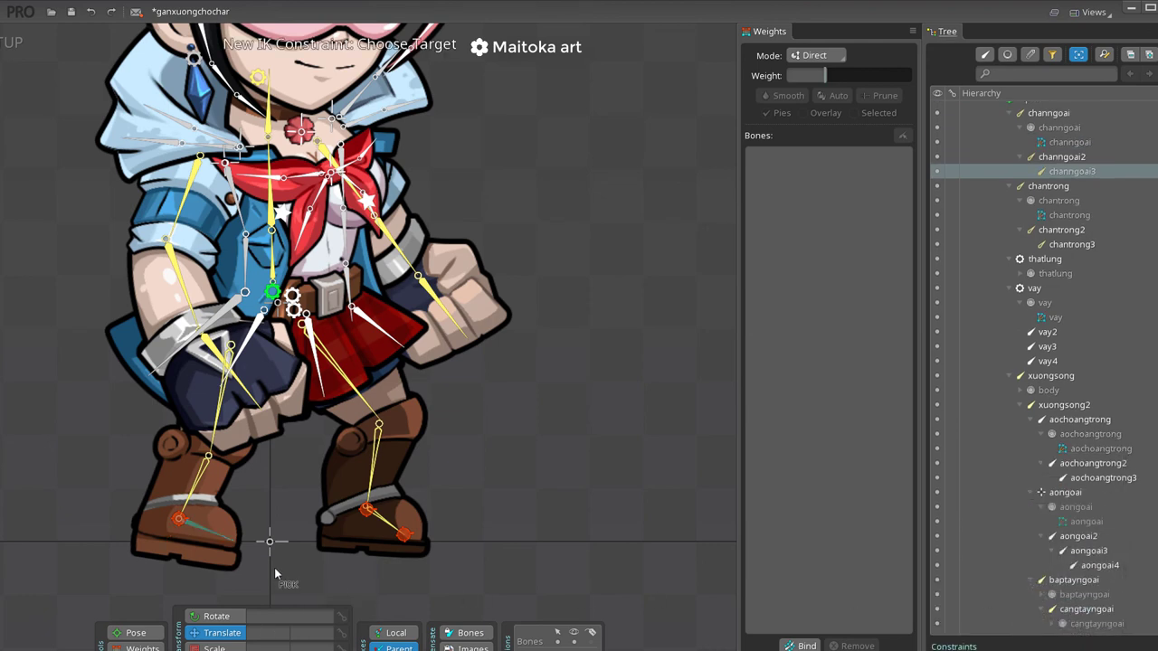
click(234, 545)
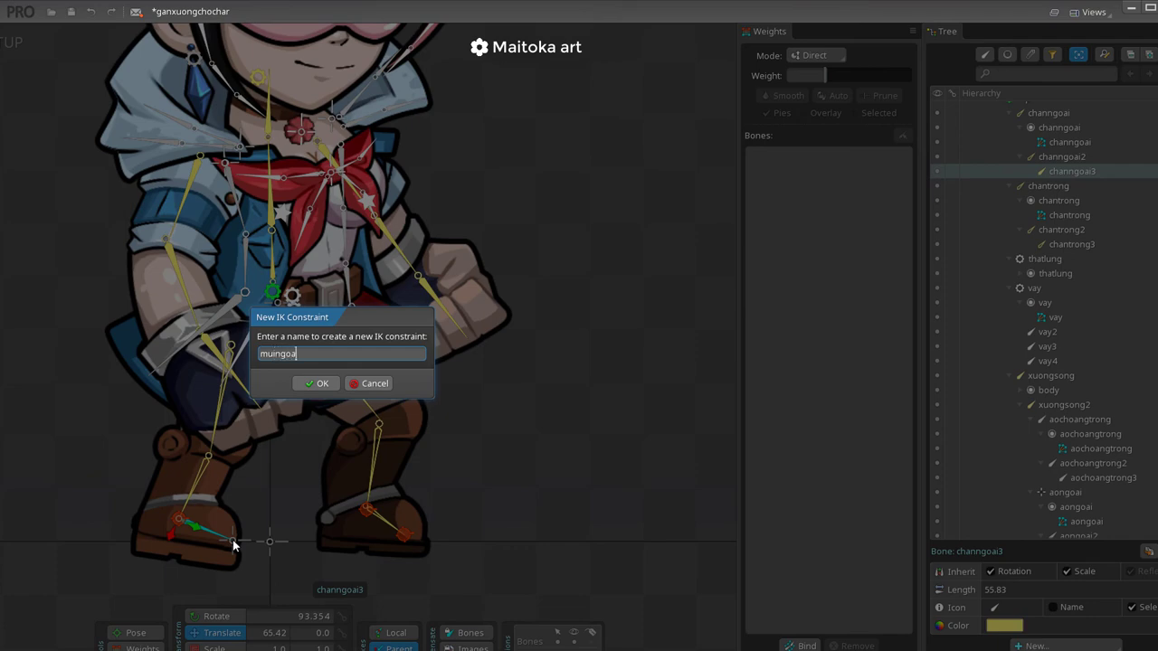
key(Return)
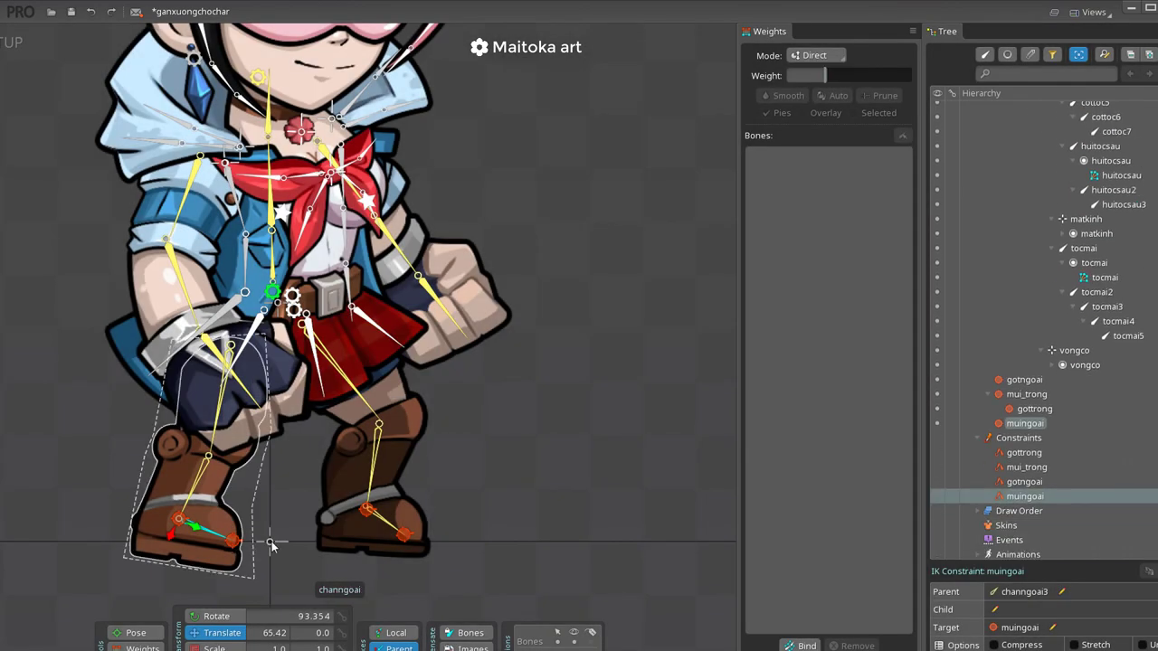
Raise the muingoai target bone to Y about 10.5 to level the channgoai boot
click(1025, 380)
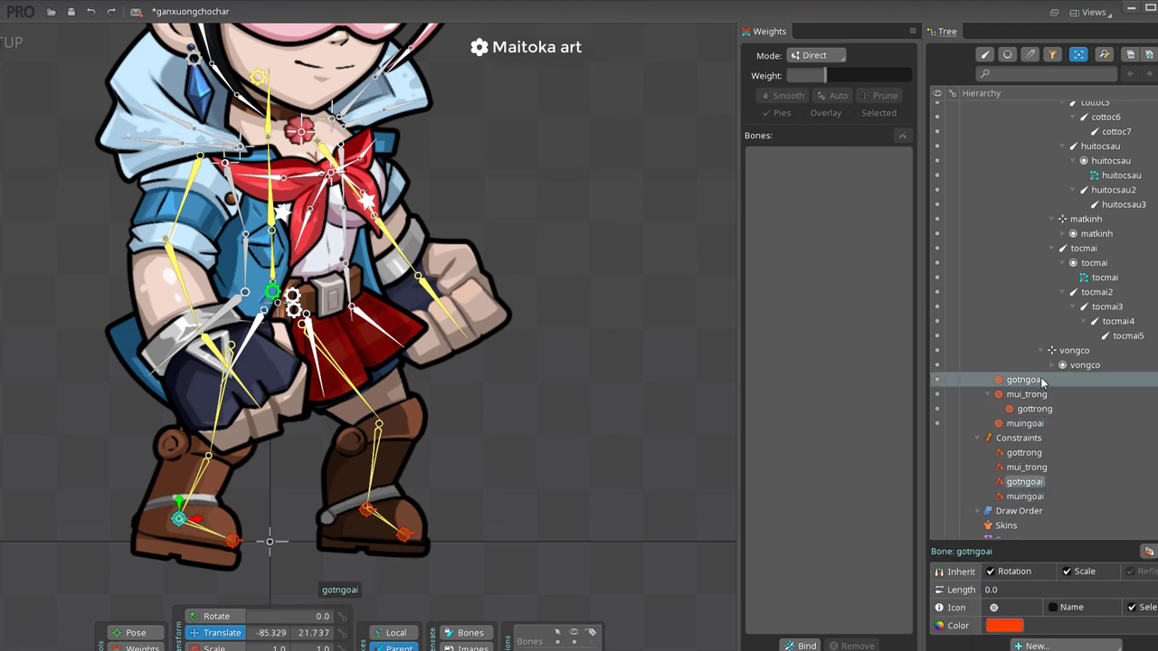
click(232, 539)
drag(233, 539, 233, 515)
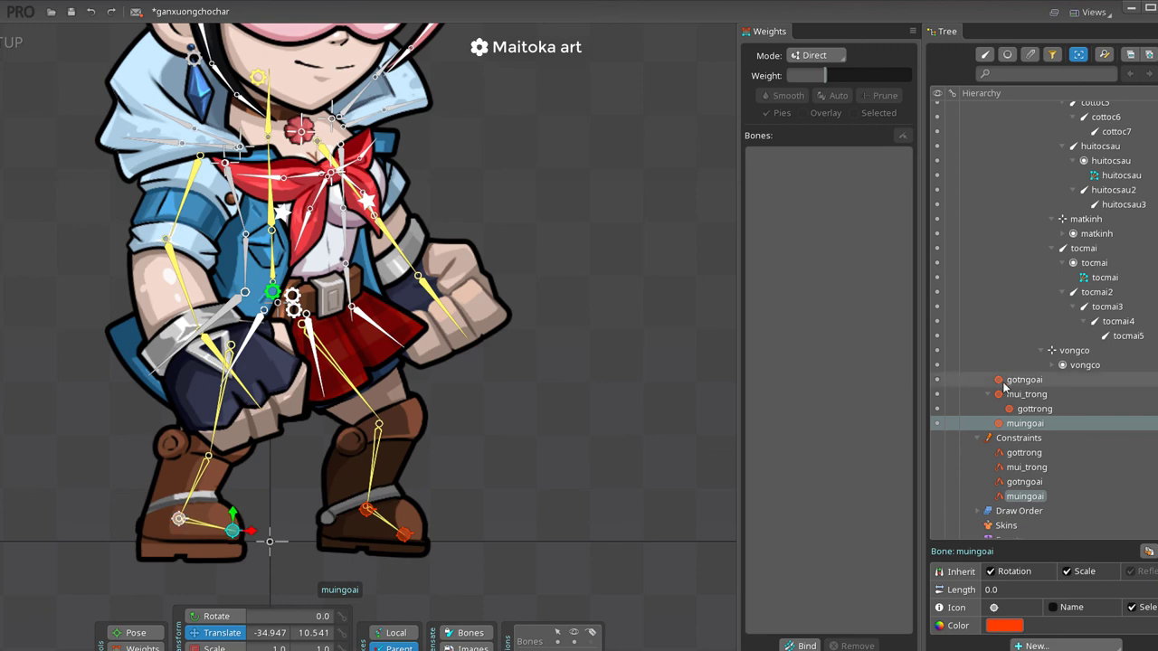
Parent the gotngoai target bone under muingoai, collapse the mui_trong and muingoai branches, and clear the selection
drag(1004, 387, 1037, 427)
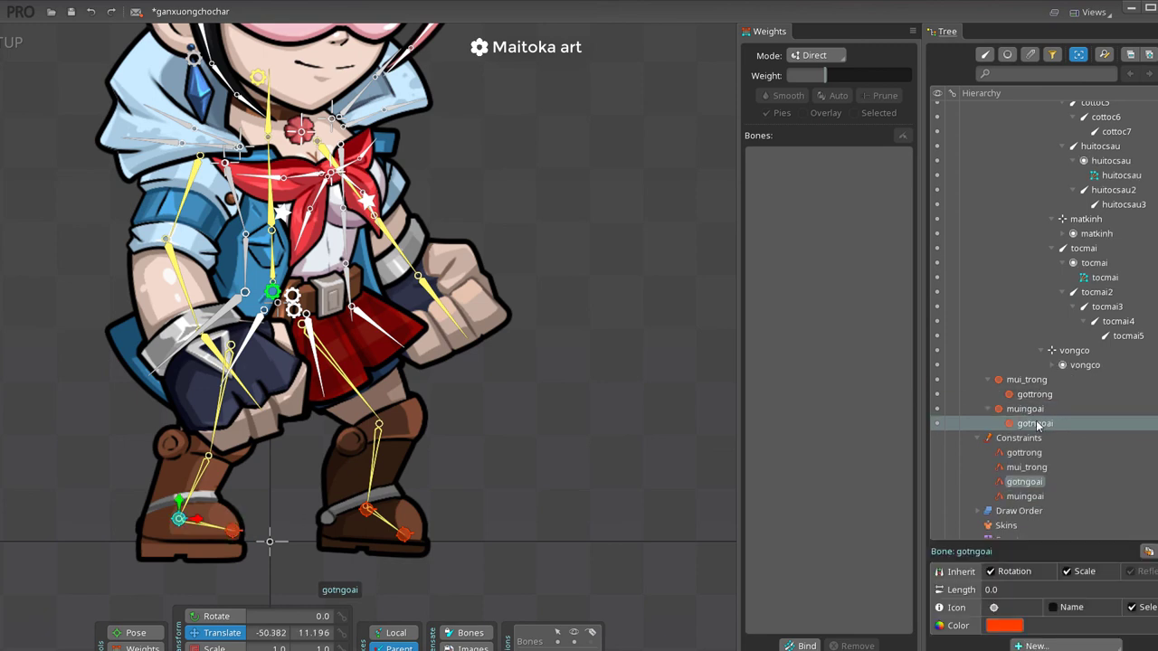
click(988, 381)
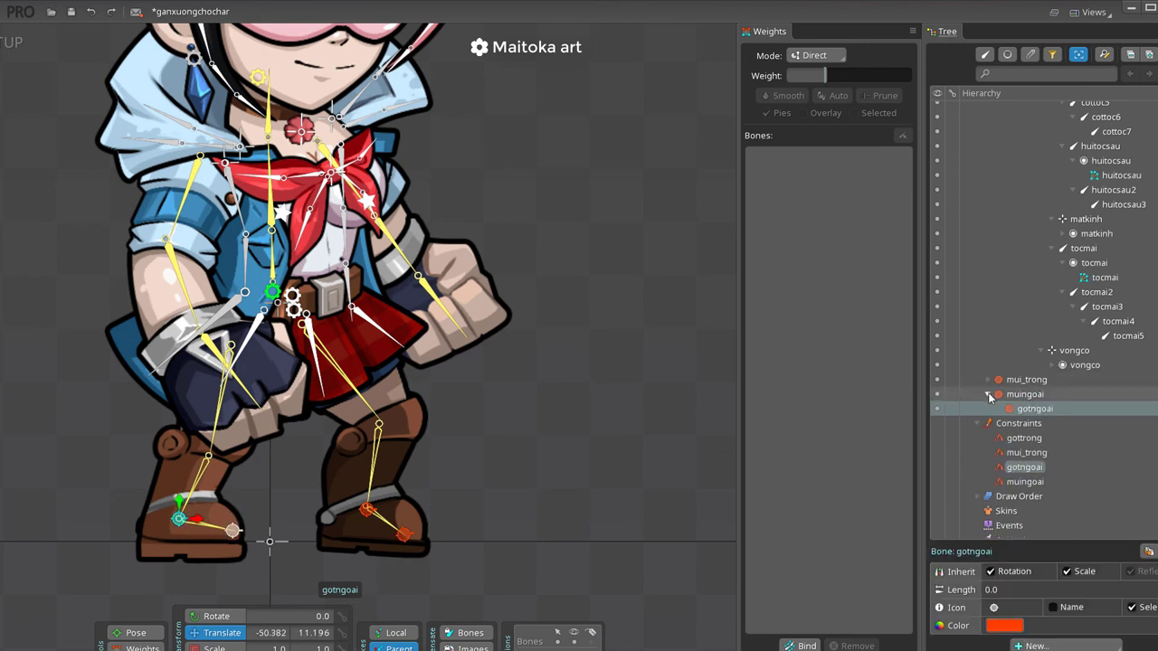
click(989, 395)
key(space)
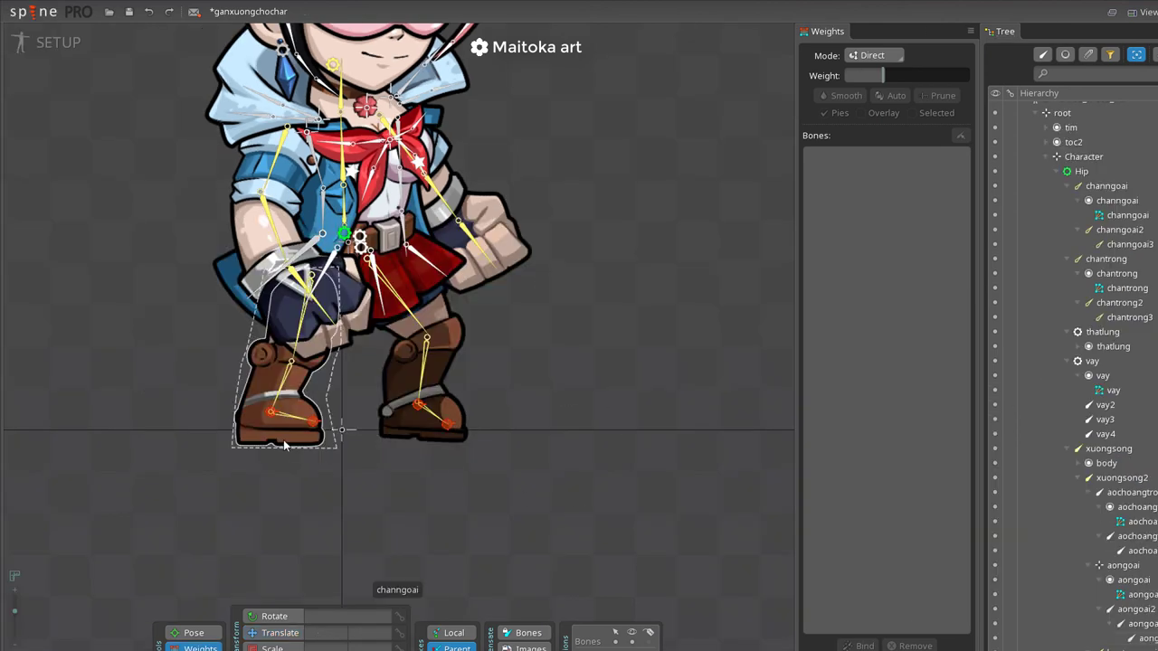
Weight the heel-side sole vertex of the channgoai mesh 100% to the foot bone channgoai3
click(284, 440)
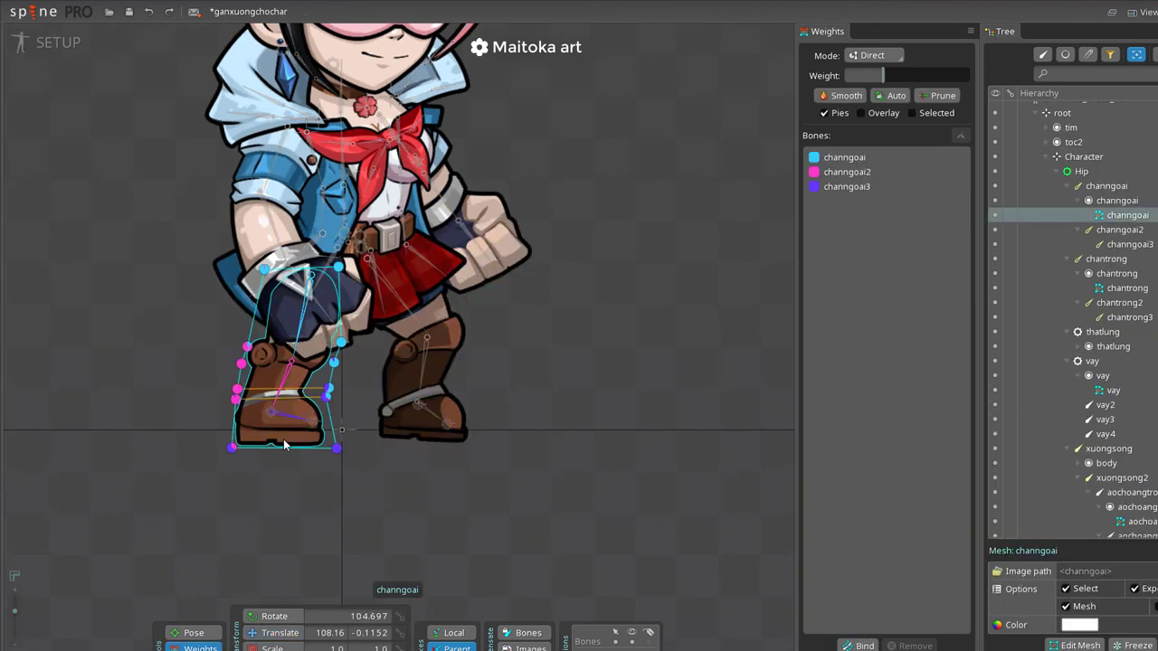
click(231, 447)
click(862, 187)
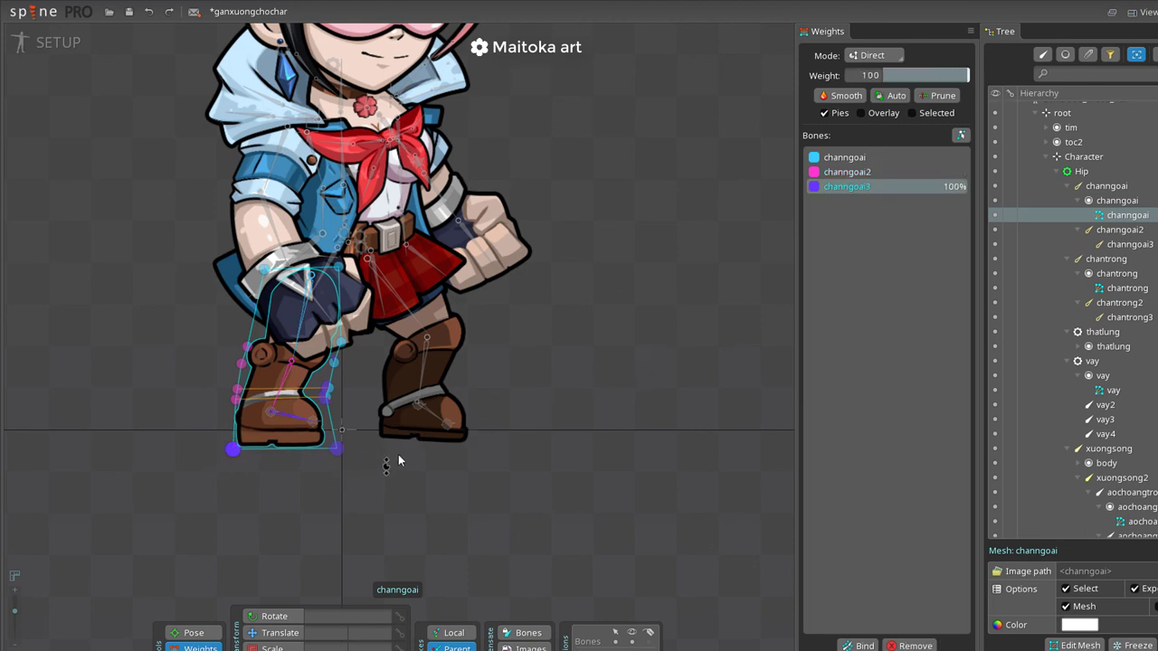
Weight the heel-side sole vertex of the chantrong mesh 100% to the foot bone chantrong3
click(434, 436)
click(434, 436)
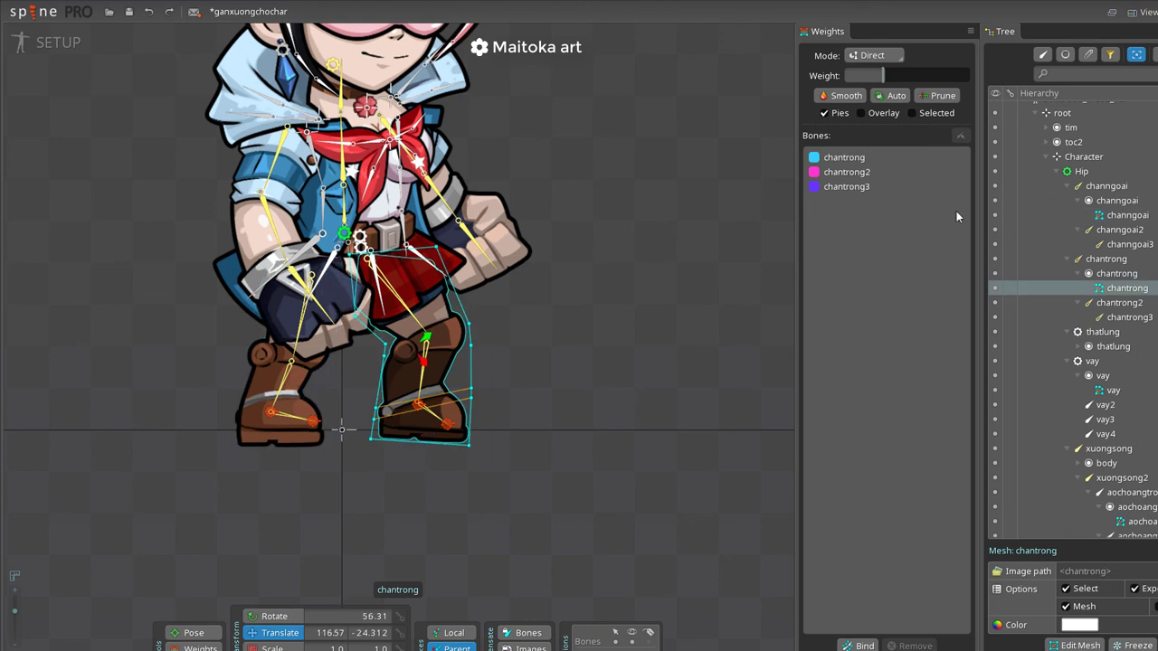
click(890, 98)
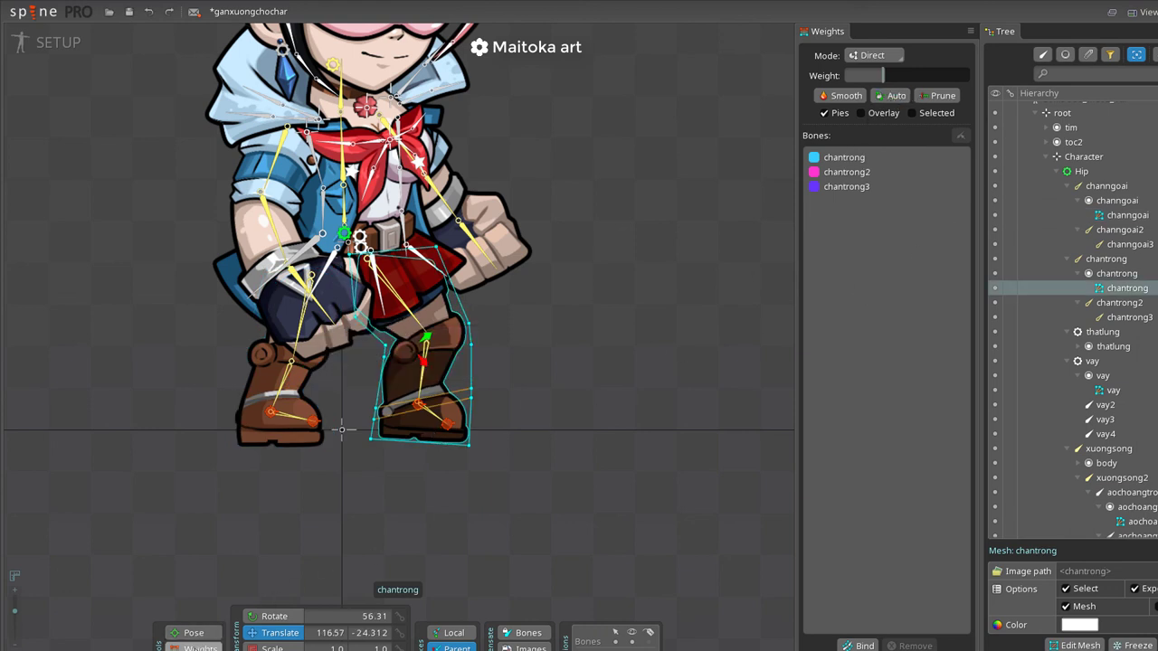
click(194, 648)
click(370, 441)
click(847, 187)
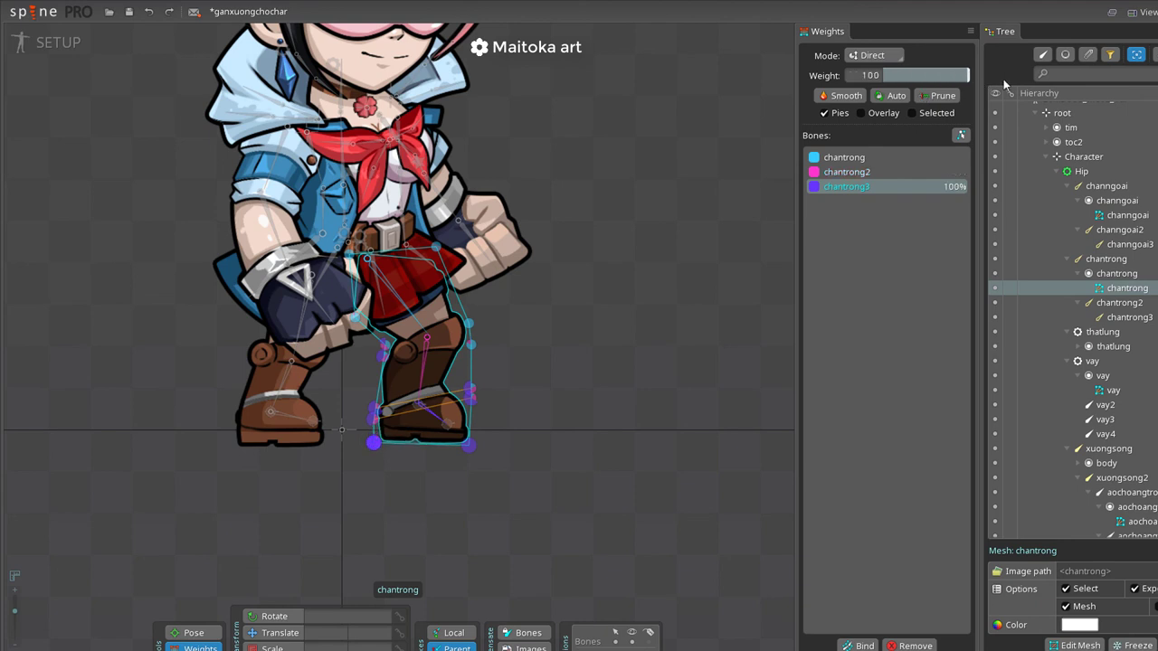
Move the Hip bone slightly to test how both legs follow their IK targets
click(1081, 172)
drag(346, 220, 352, 215)
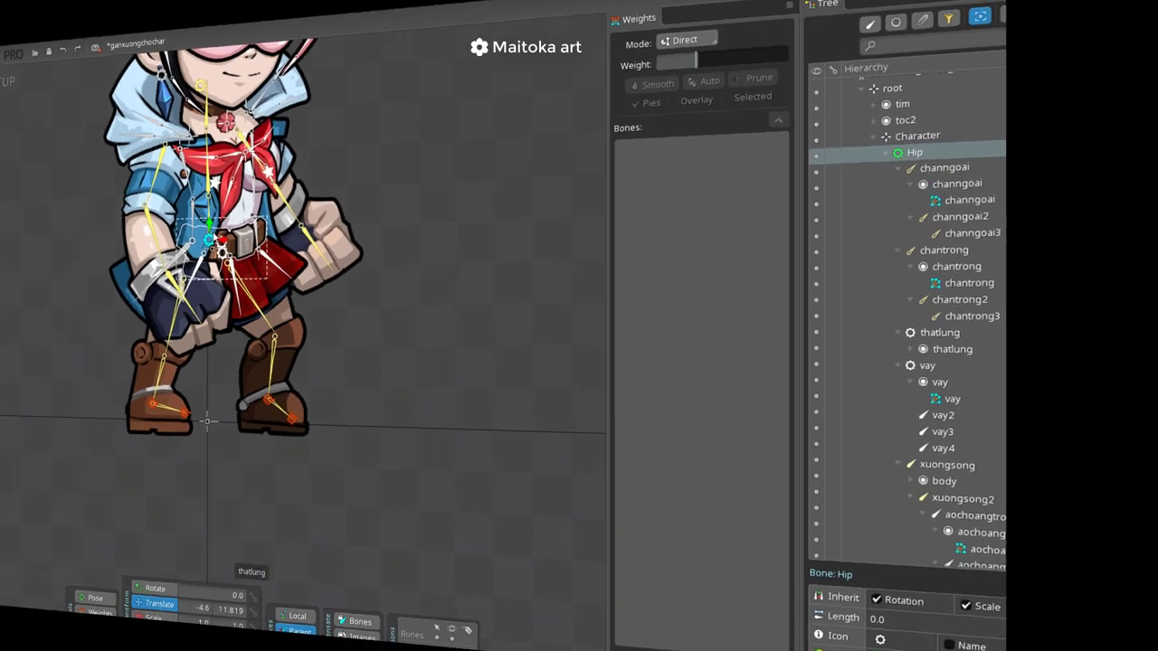